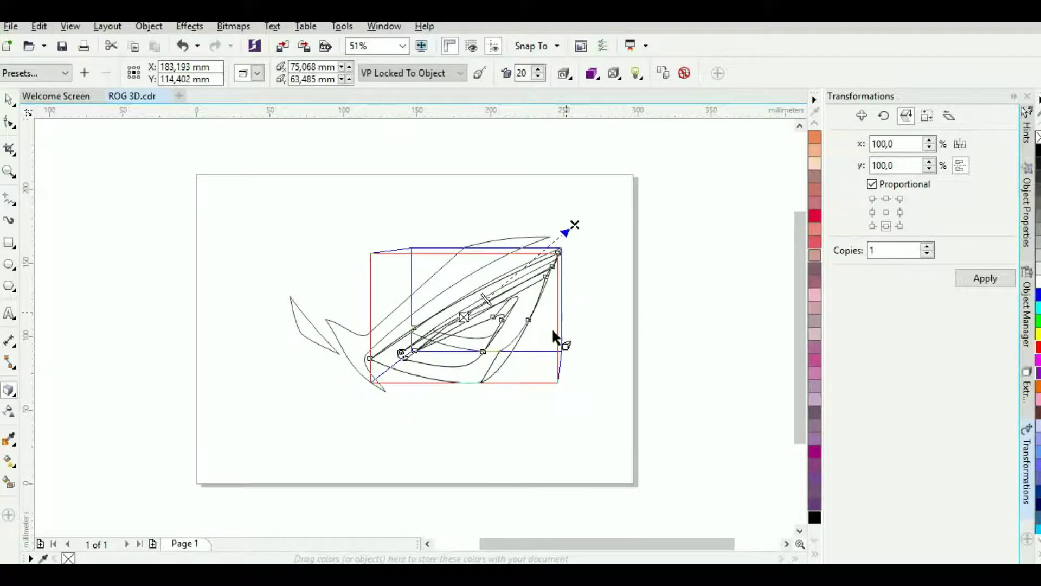
- Set the eye shape's extrusion depth to 18 and extrude the brow shape up and to the right with depth 15
mouse_move(488, 299)
left_mouse_down()
mouse_move(476, 309)
mouse_move(484, 300)
left_mouse_up()
left_click(497, 239)
left_click_drag(367, 352, 569, 195)
left_click_drag(464, 293, 458, 296)
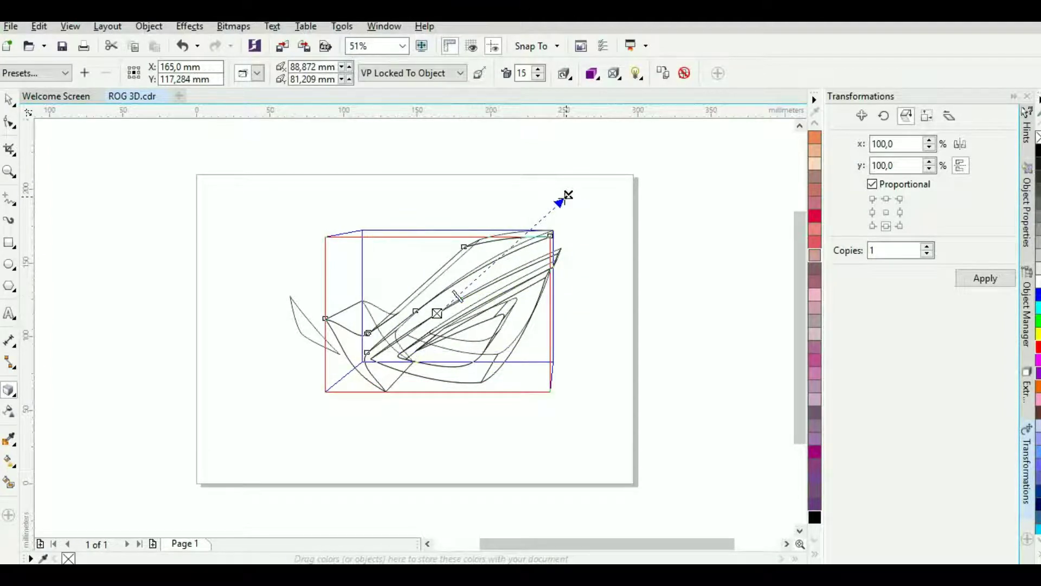
mouse_move(568, 194)
left_mouse_down()
mouse_move(581, 222)
mouse_move(577, 210)
left_mouse_up()
- Extrude the small leftmost shape up and to the right with a depth of 18
left_click_drag(312, 330, 357, 288)
left_click_drag(326, 319, 324, 323)
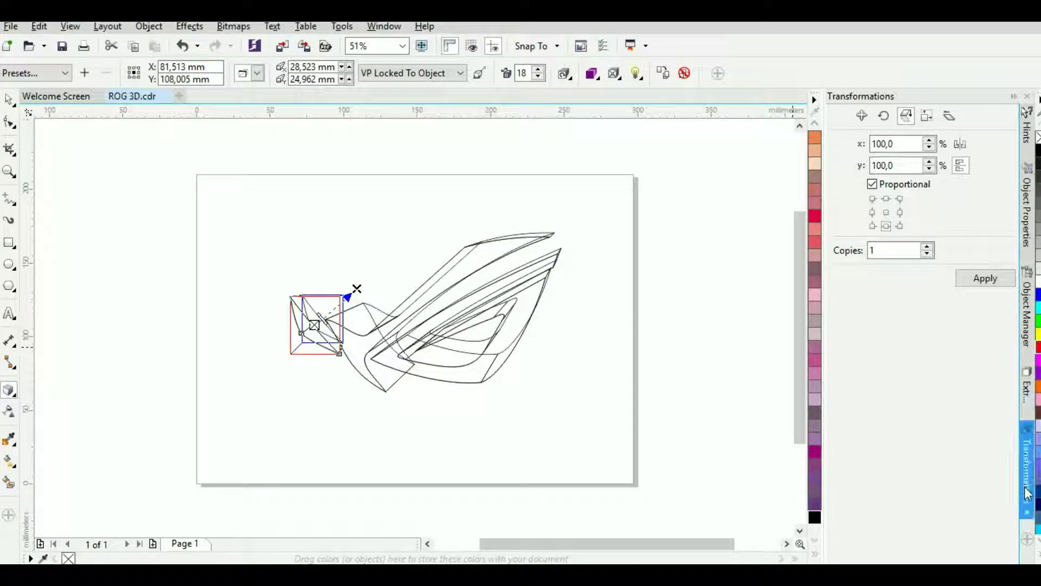
- Display the Extrude 3D Rotation settings and fill the extruded eye shape red
left_click(1027, 387)
left_click(884, 120)
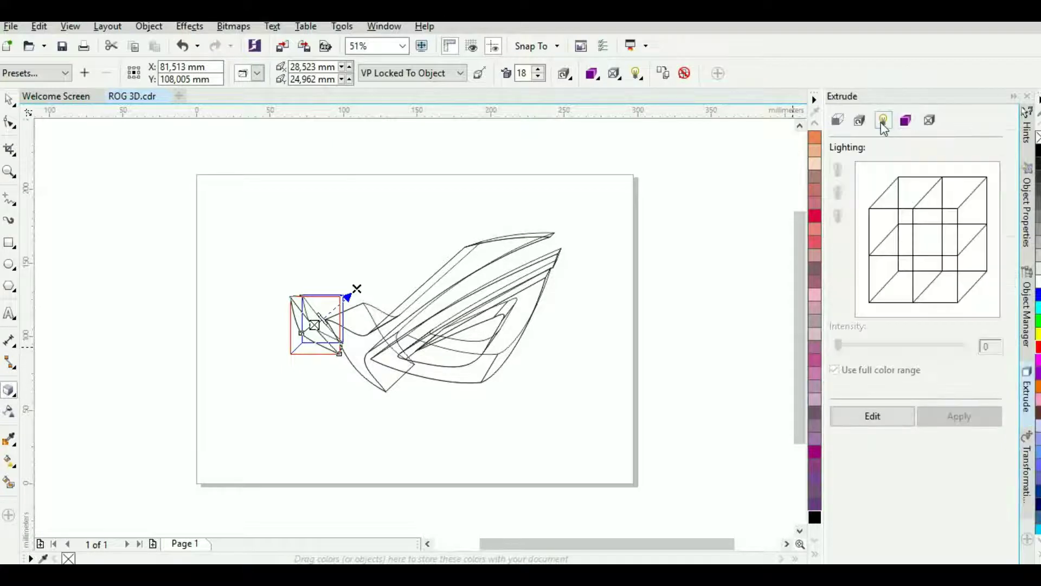
left_click(859, 119)
left_click(567, 317)
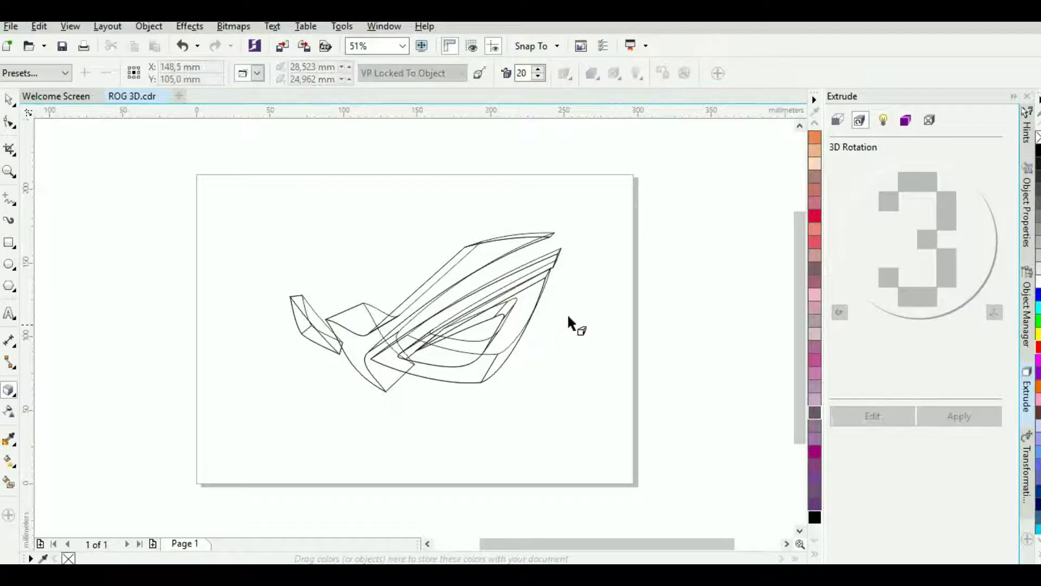
left_click(522, 323)
left_click(1038, 347)
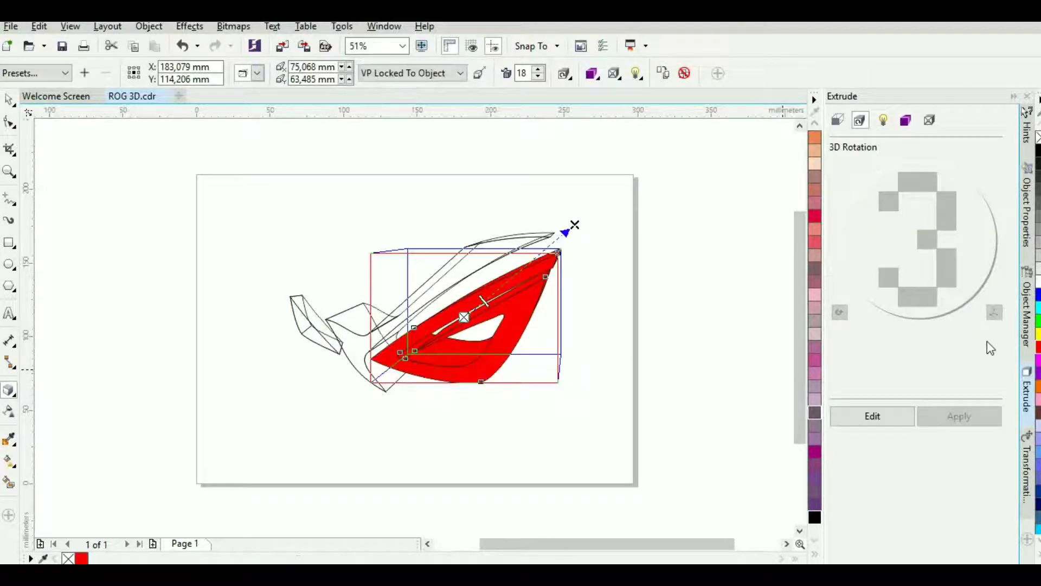
- Rotate the red eye extrusion in 3D to expose its right side, and reduce its depth to 7
left_click(872, 416)
left_click_drag(955, 255, 929, 302)
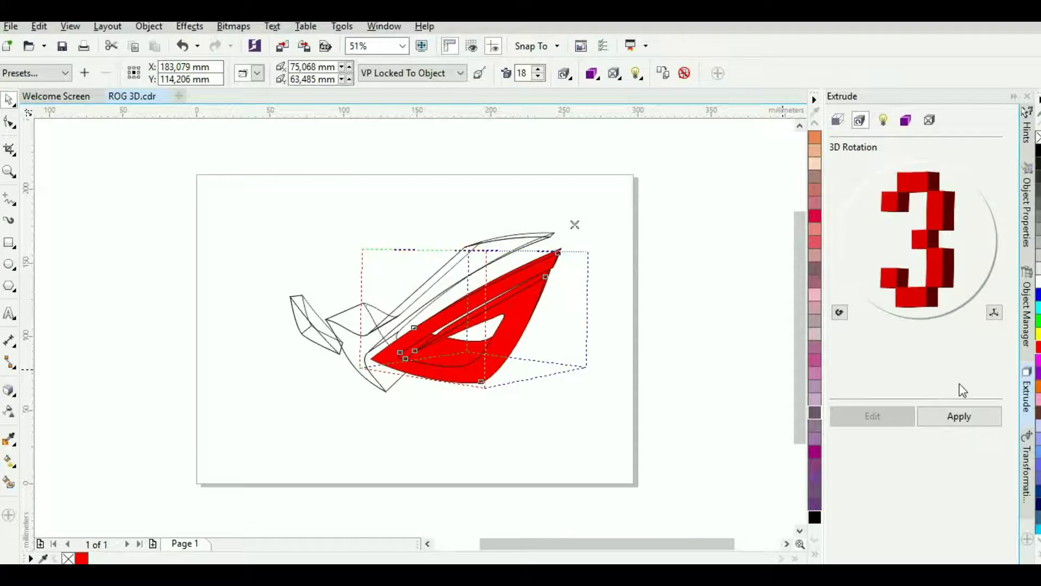
left_click(935, 418)
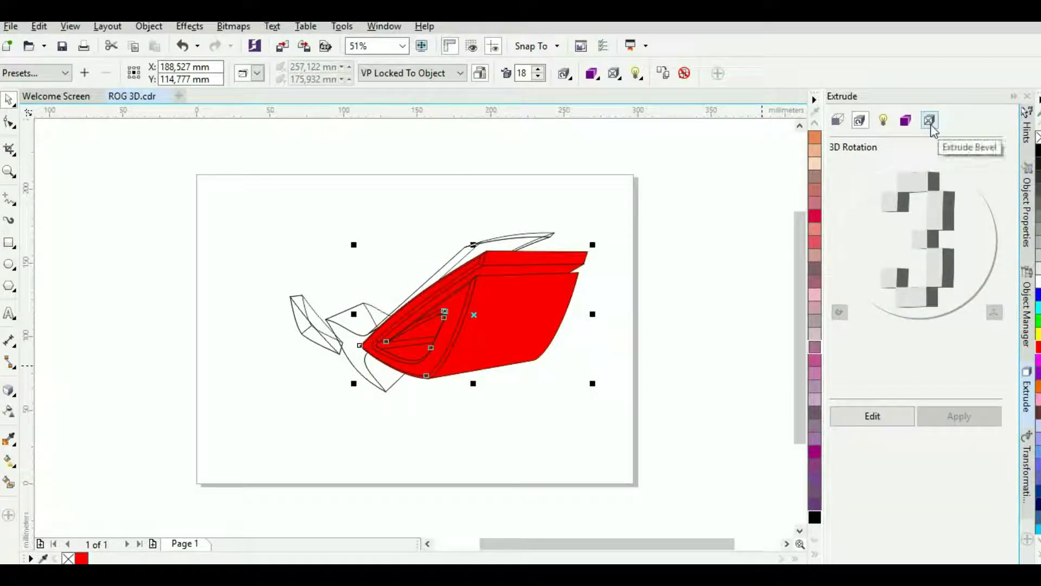
left_click(9, 389)
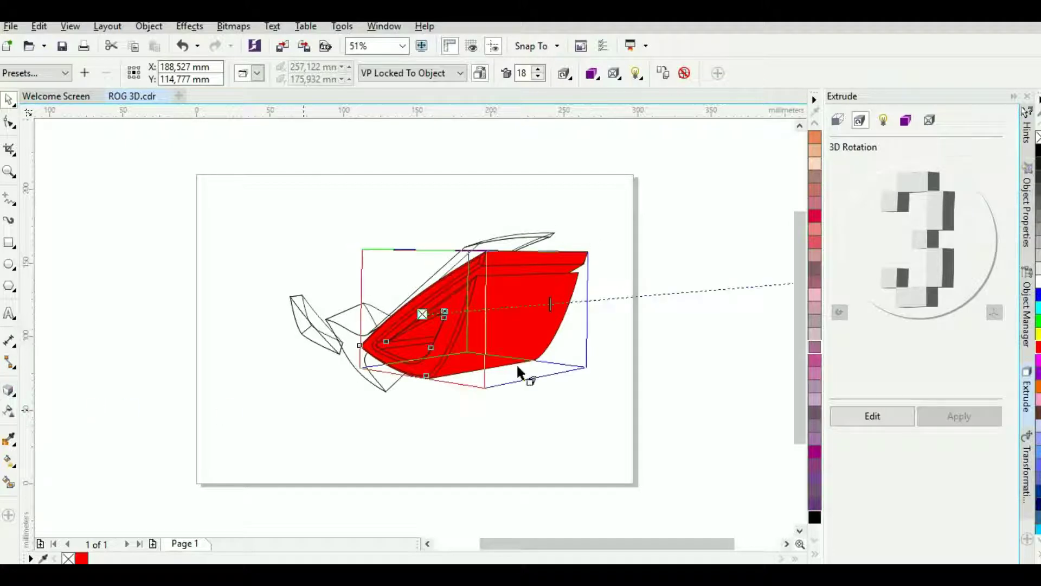
left_click_drag(550, 304, 497, 321)
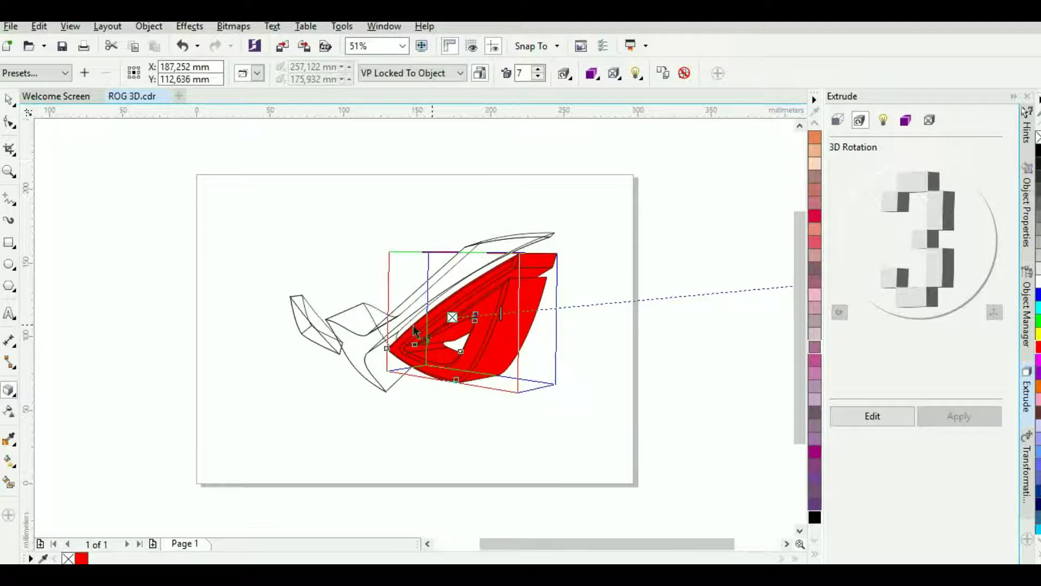
- Rotate the brow extrusion in 3D so its right side is exposed like the red eye's
left_click(356, 349)
left_click(884, 414)
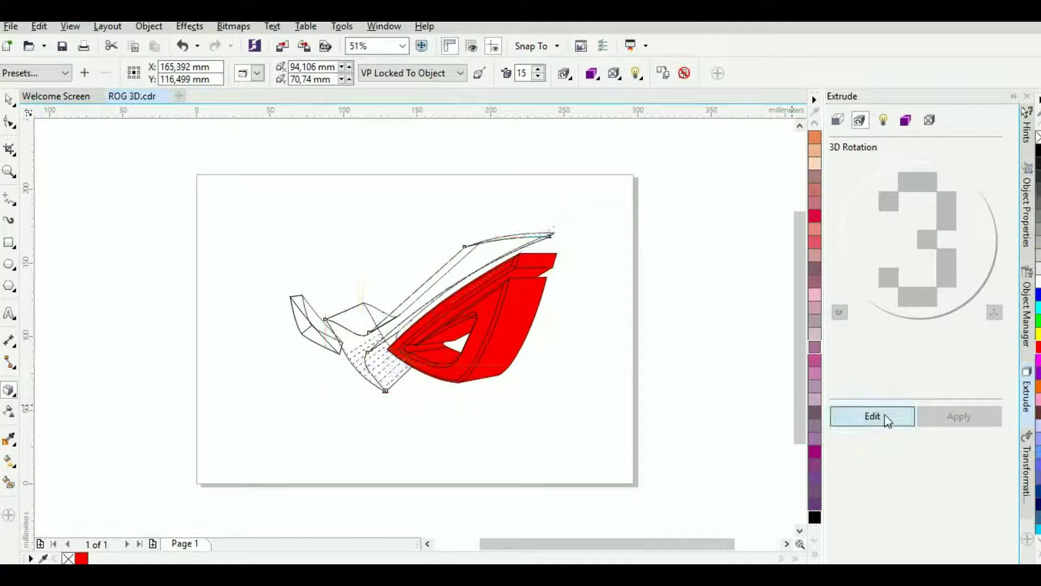
left_click_drag(953, 283, 917, 204)
left_click_drag(916, 313, 915, 309)
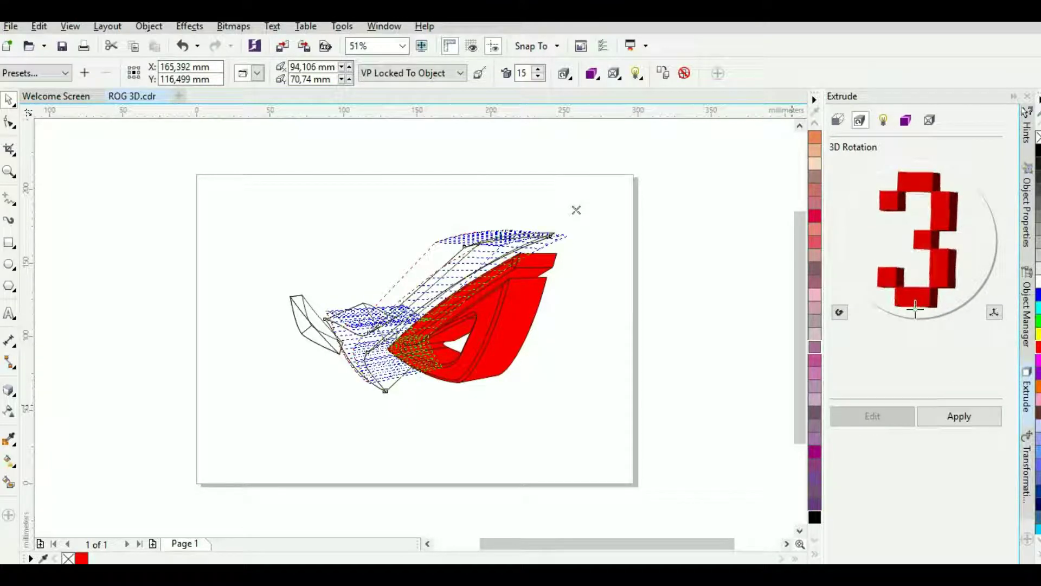
left_click(971, 421)
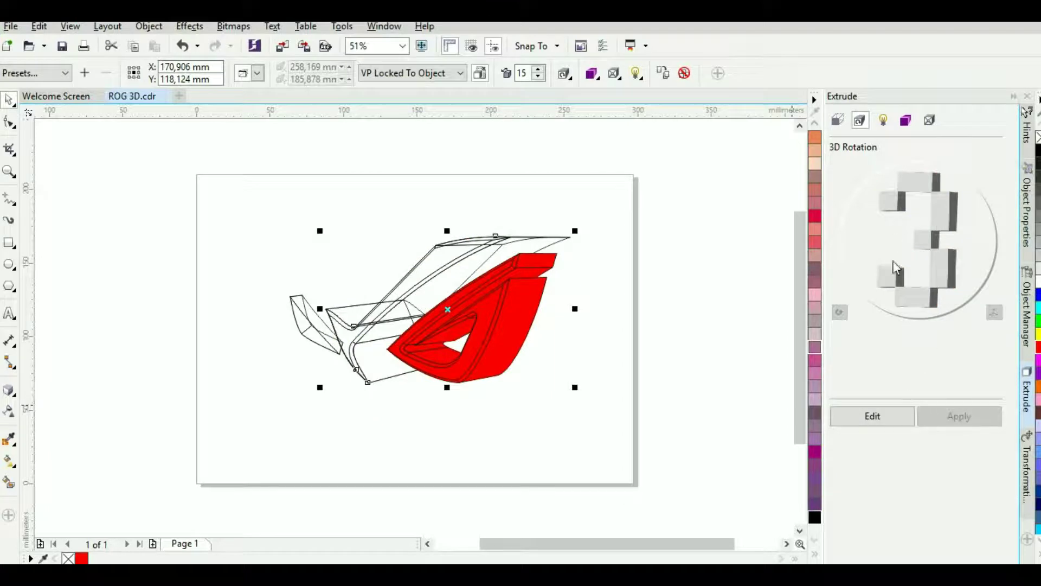
- Set the brow extrusion's depth to 6 and fill it black
left_click(836, 120)
left_click(902, 416)
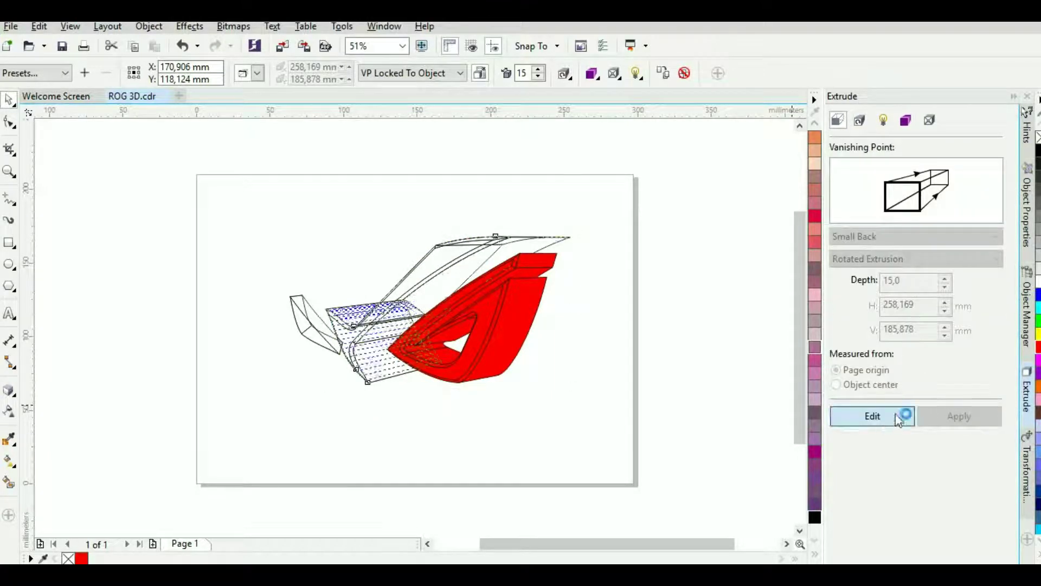
left_click(945, 293)
left_click(945, 277)
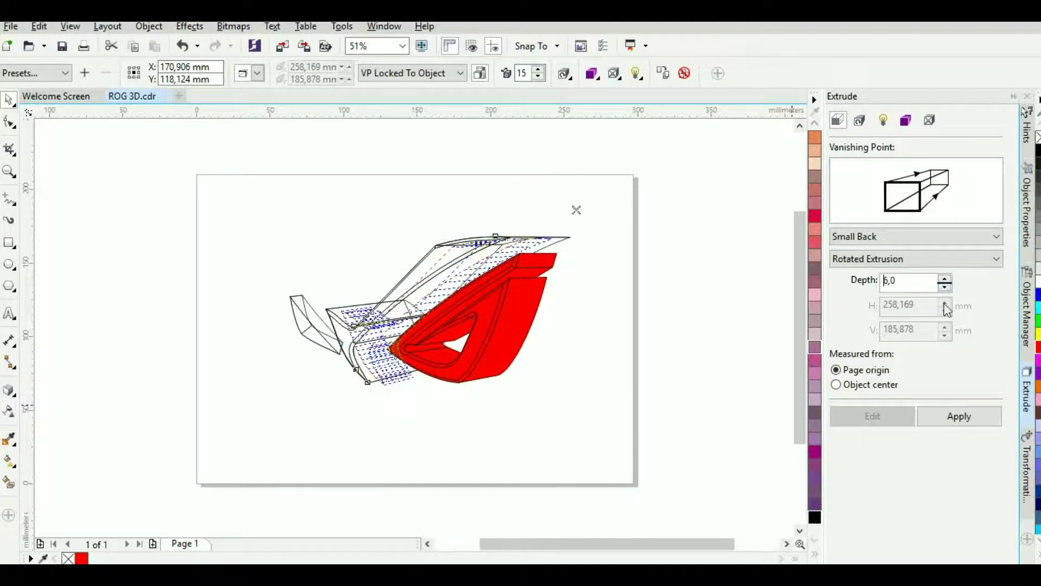
left_click(958, 416)
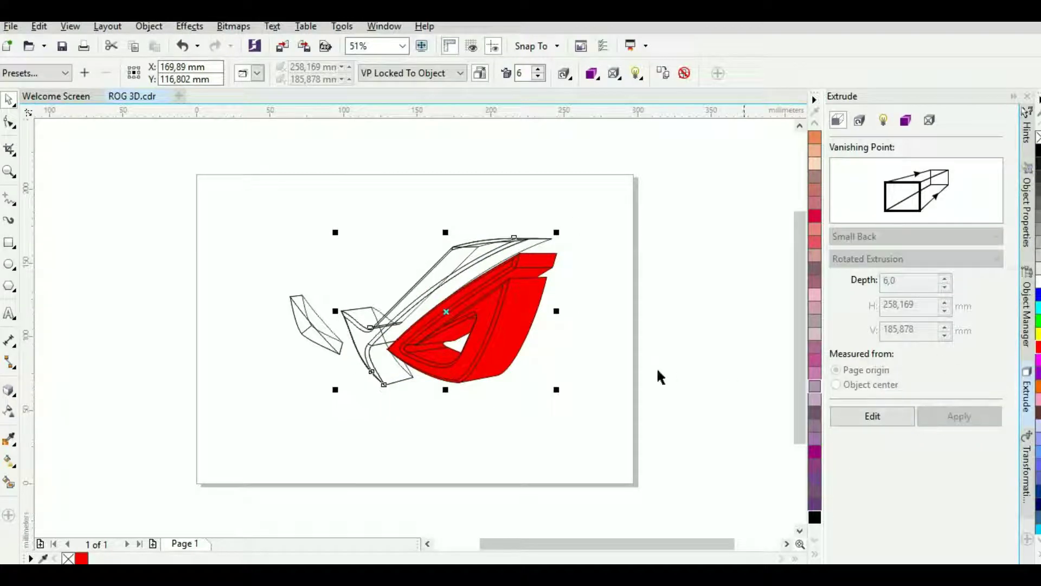
- Rotate the small leftmost extrusion in 3D to match the direction of the other two pieces
left_click(309, 325)
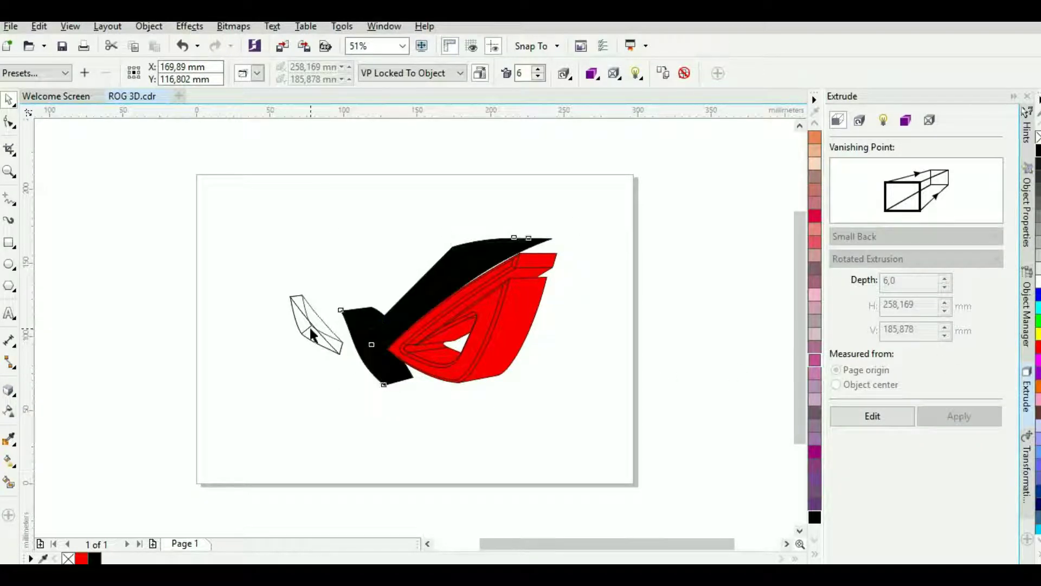
left_click(883, 120)
left_click(859, 120)
left_click(871, 416)
left_click_drag(950, 224, 926, 179)
left_click(949, 418)
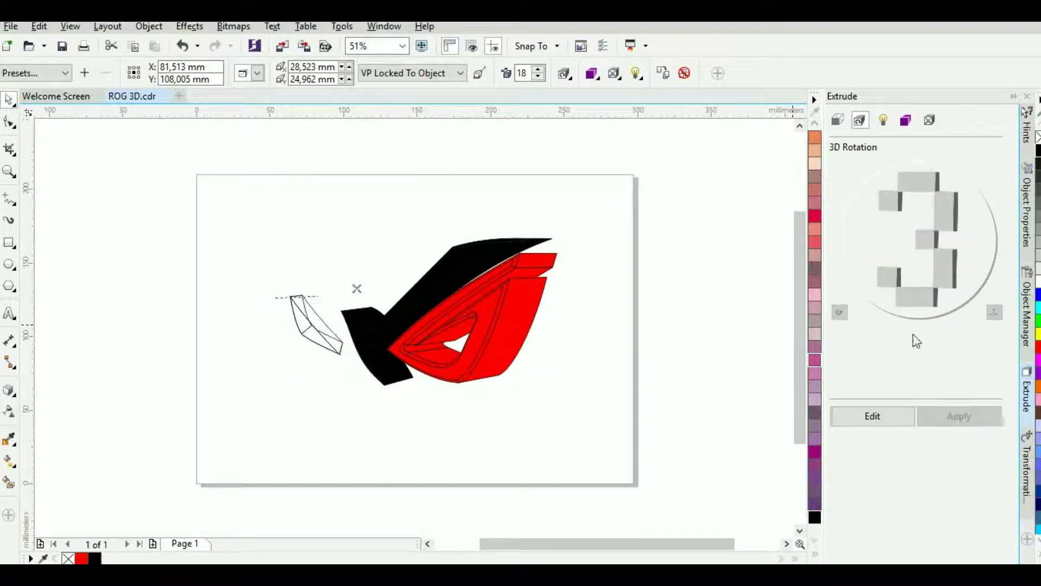
- Set the small leftmost extrusion's depth to 3 and fill it black
left_click(838, 120)
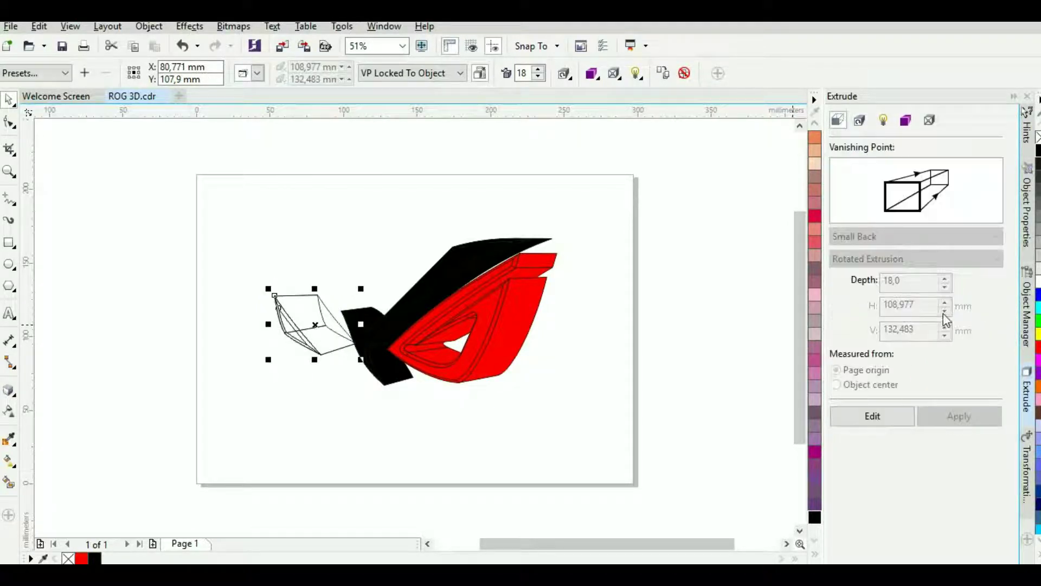
left_click(887, 418)
left_click(944, 286)
left_click(945, 286)
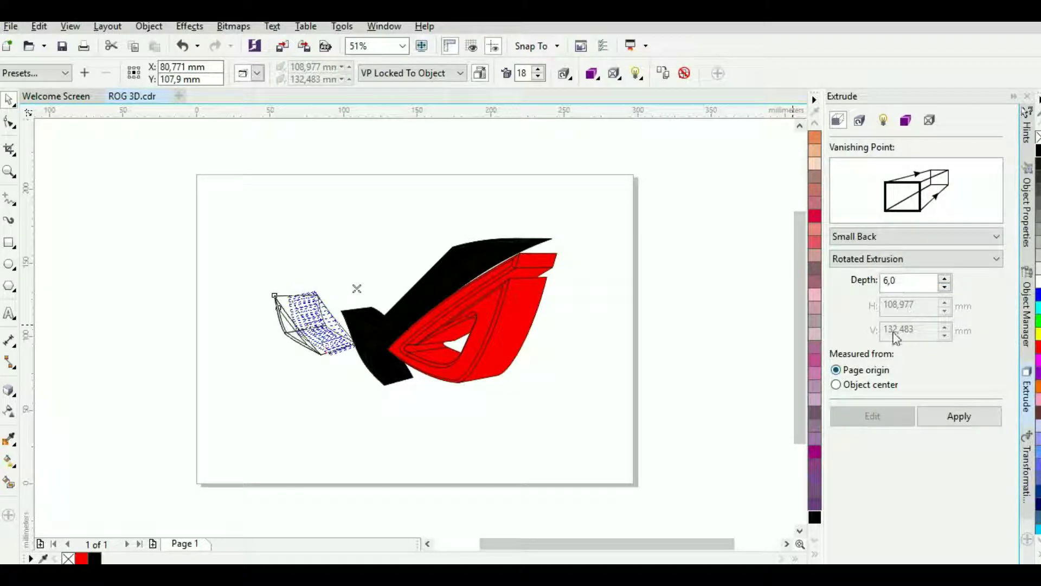
key("BackSpace")
type("3")
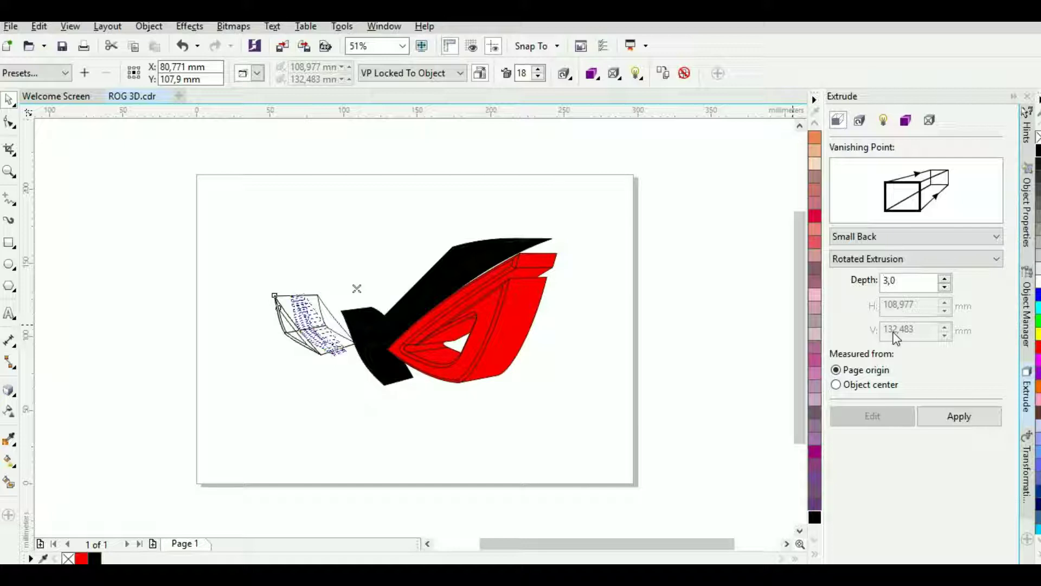
left_click(958, 417)
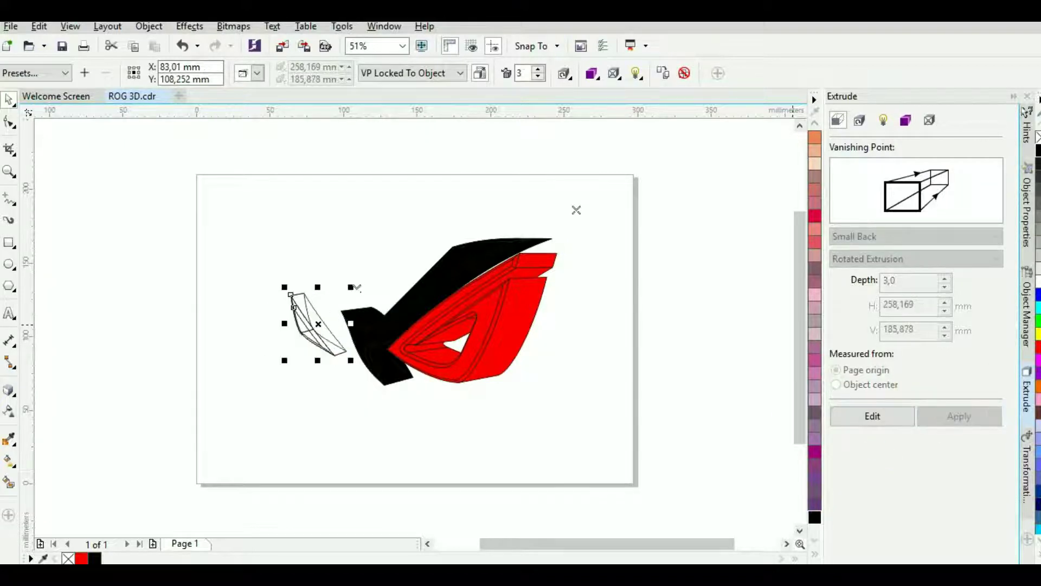
- Move the red eye extrusion down to about X 188.7, Y 106.2 mm, leaving a gap below the black brow
left_click(513, 340)
left_click_drag(510, 335, 507, 359)
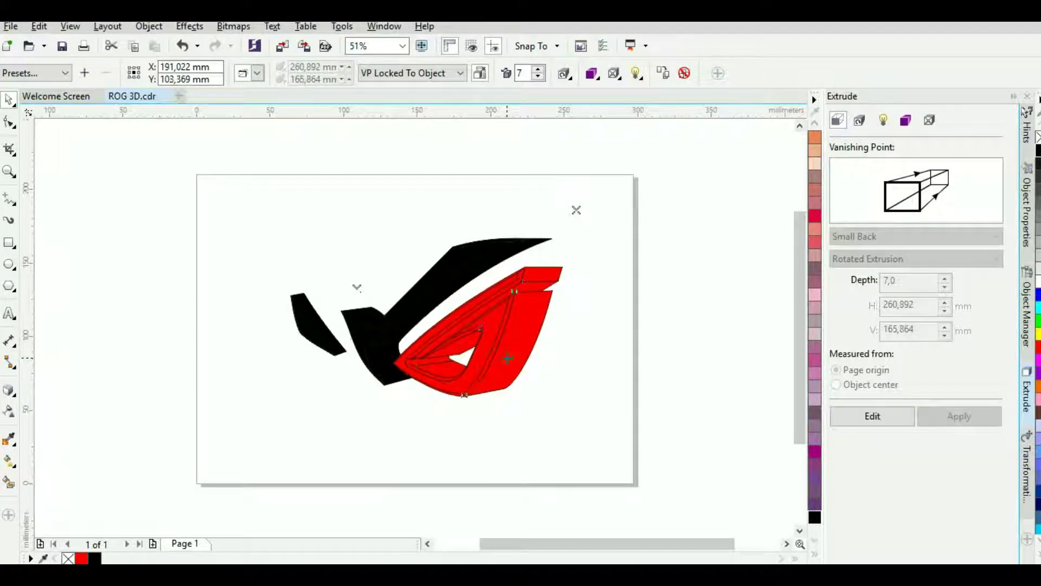
key("Left")
key("Left")
key("Left")
key("Left")
key("Left")
key("Left")
key("Left")
key("Left")
key("Left")
key("Left")
key("Up")
key("Up")
key("Up")
key("Up")
key("Up")
key("Up")
key("Up")
key("Up")
key("Up")
key("Up")
key("Up")
key("Up")
key("Up")
key("Up")
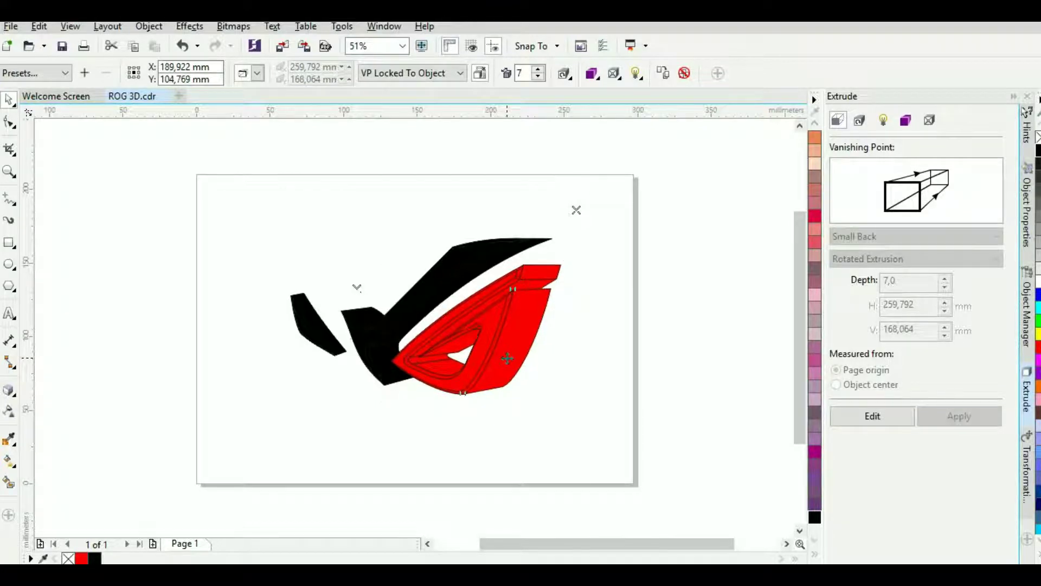
left_click_drag(507, 358, 492, 356)
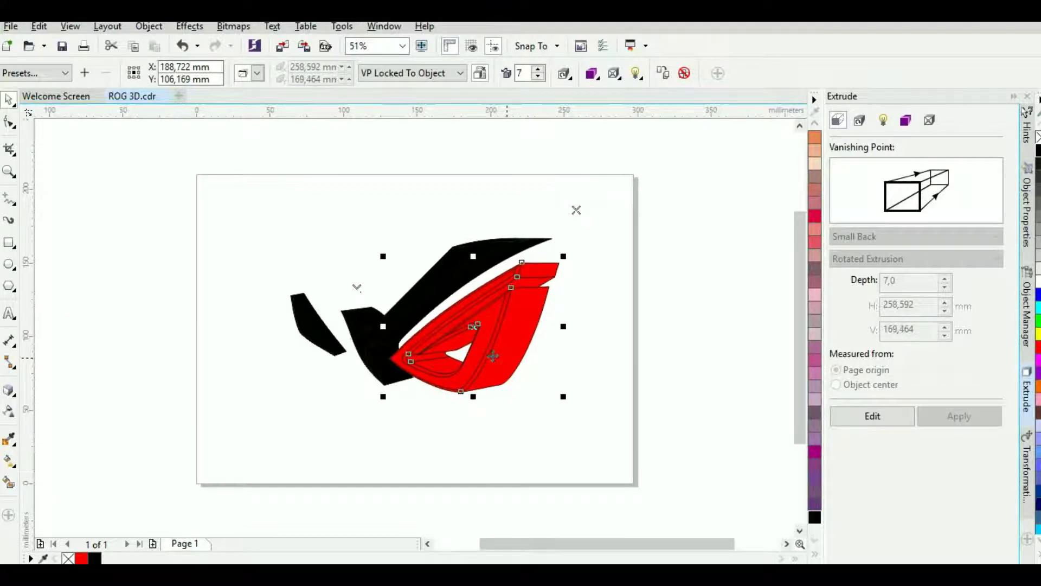
- Rotate the black brow extrusion slightly clockwise
left_click(309, 324)
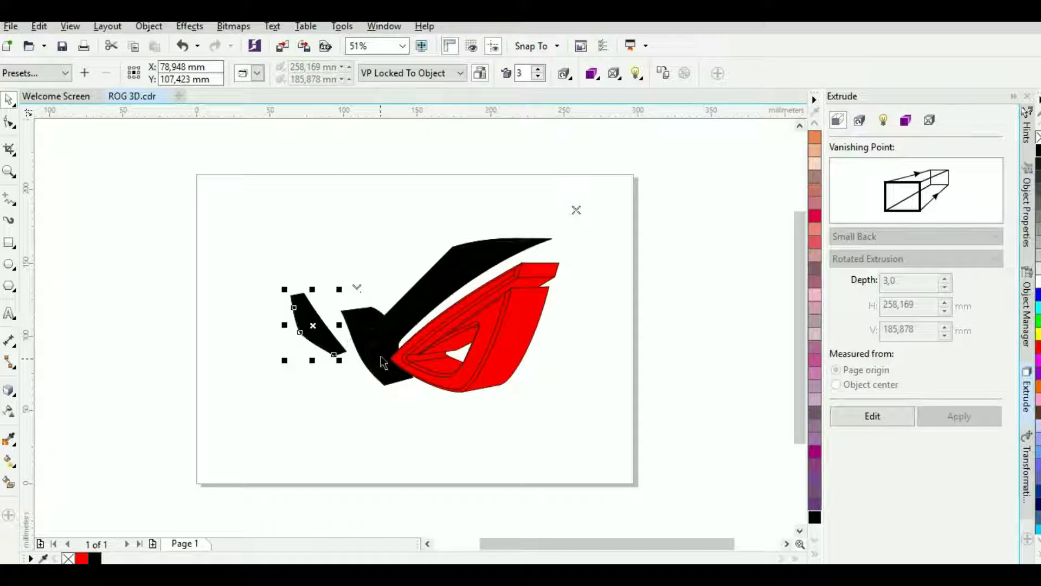
left_click(380, 341)
left_click(381, 340)
left_click_drag(531, 393, 535, 397)
- Rotate the small leftmost piece more upright, move it close to the brow and widen it slightly
left_click(321, 343)
left_click(320, 343)
left_click_drag(345, 373, 336, 323)
left_click(313, 343)
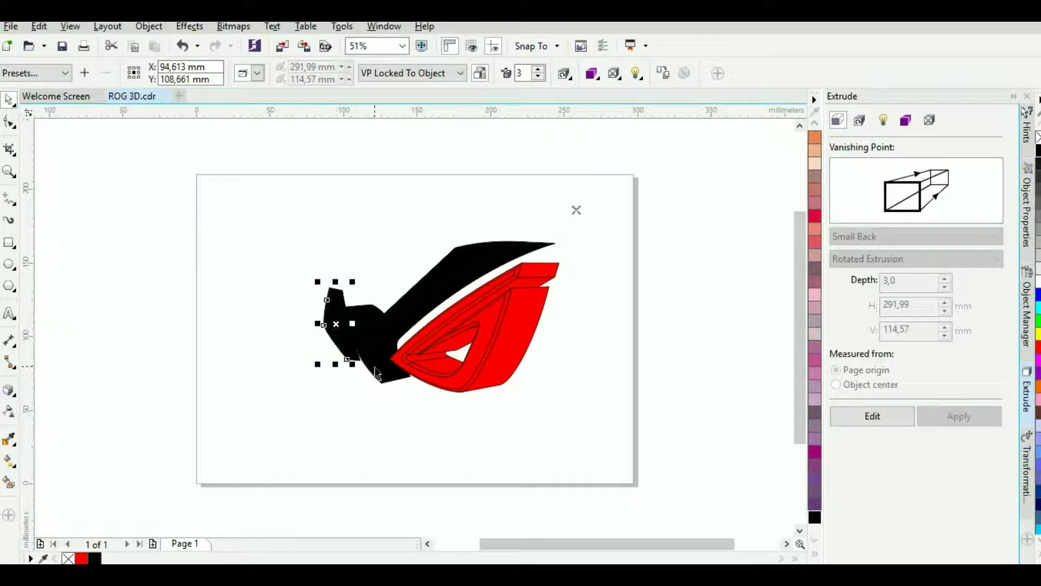
left_click_drag(352, 364, 367, 366)
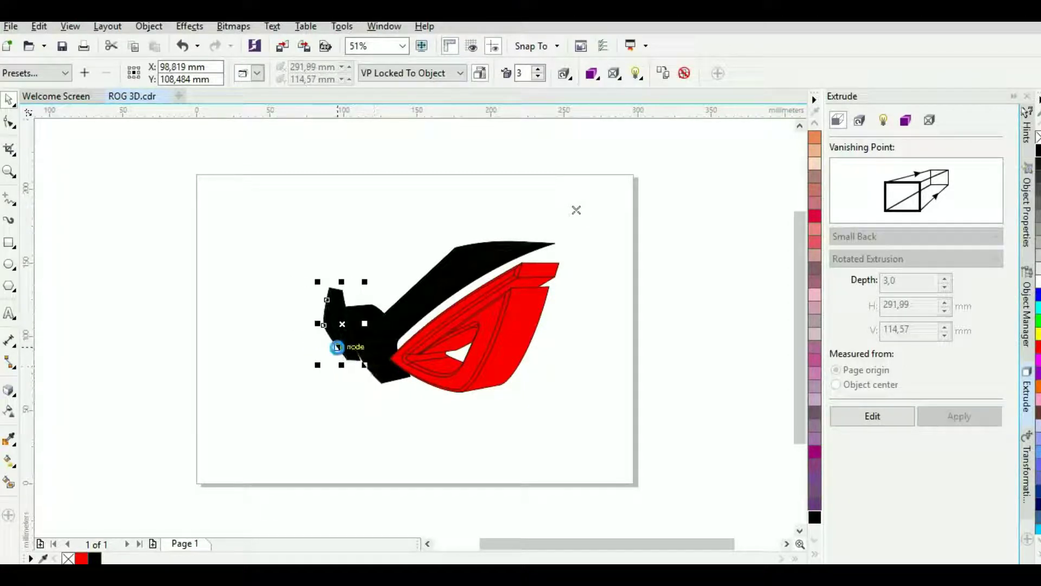
left_click_drag(340, 324, 333, 324)
- Fine-tune the small leftmost piece's width and rotation so it follows the brow's left edge with a narrow gap
scroll(335, 339, "up", 2)
left_click_drag(317, 279, 327, 278)
left_click(375, 402)
left_click_drag(404, 437, 414, 419)
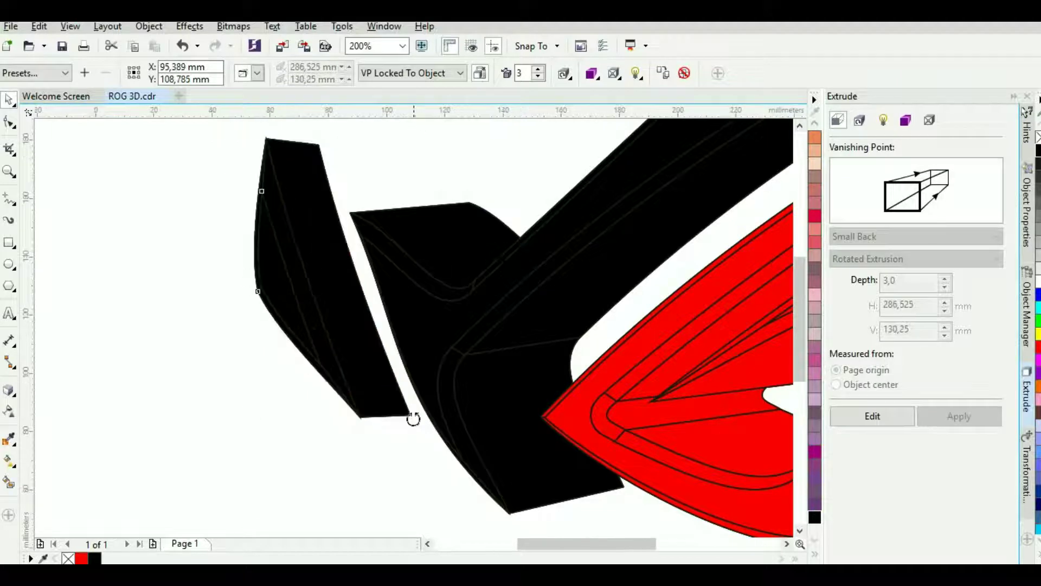
scroll(414, 418, "down", 3)
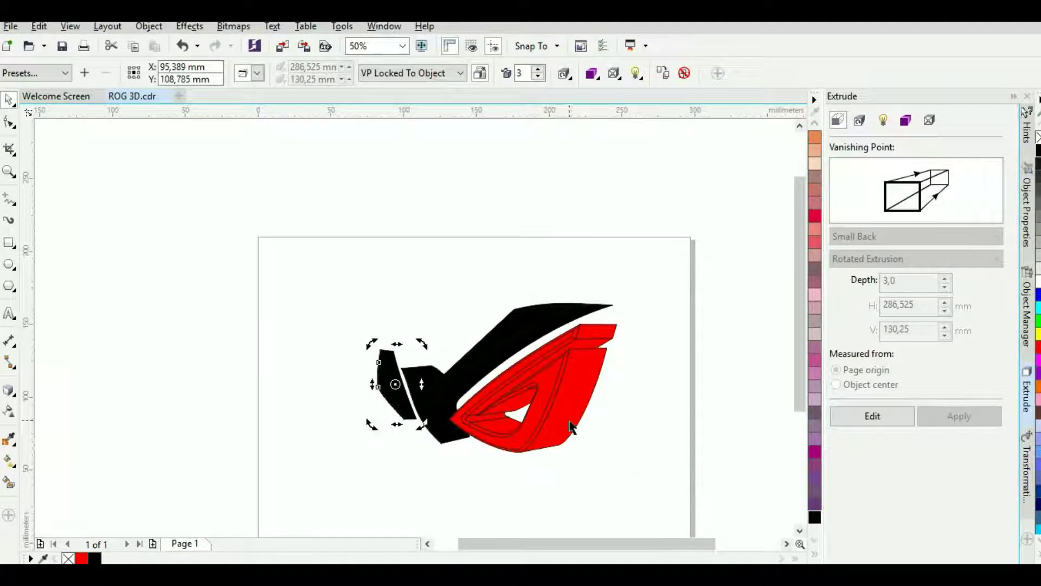
left_click_drag(799, 361, 799, 385)
left_click(593, 385)
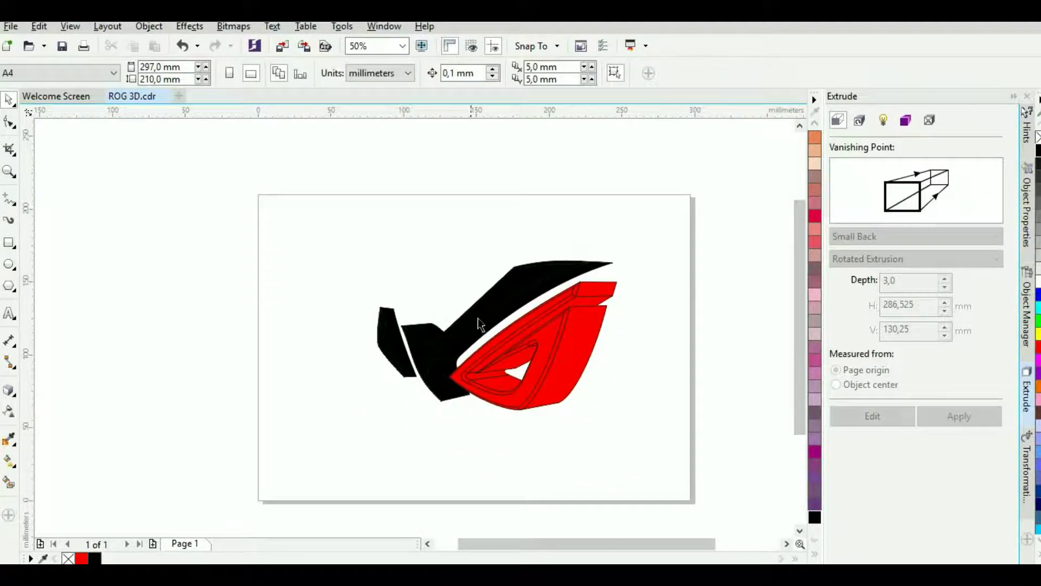
- Reduce the red eye's extrusion depth to 6 and shift the piece to about X 185.8, Y 108.9 mm
left_click(579, 374)
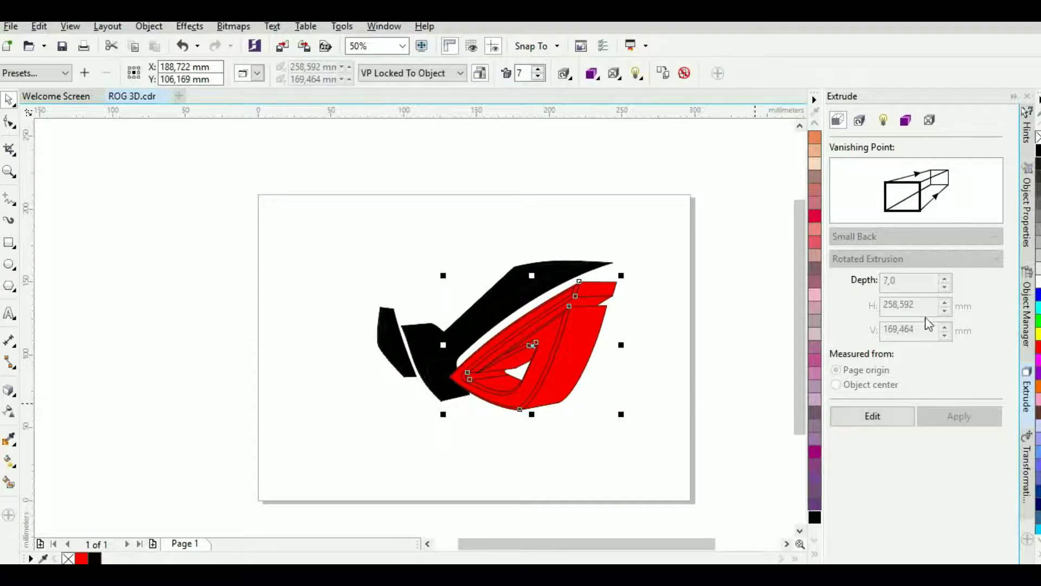
left_click(886, 417)
left_click(944, 287)
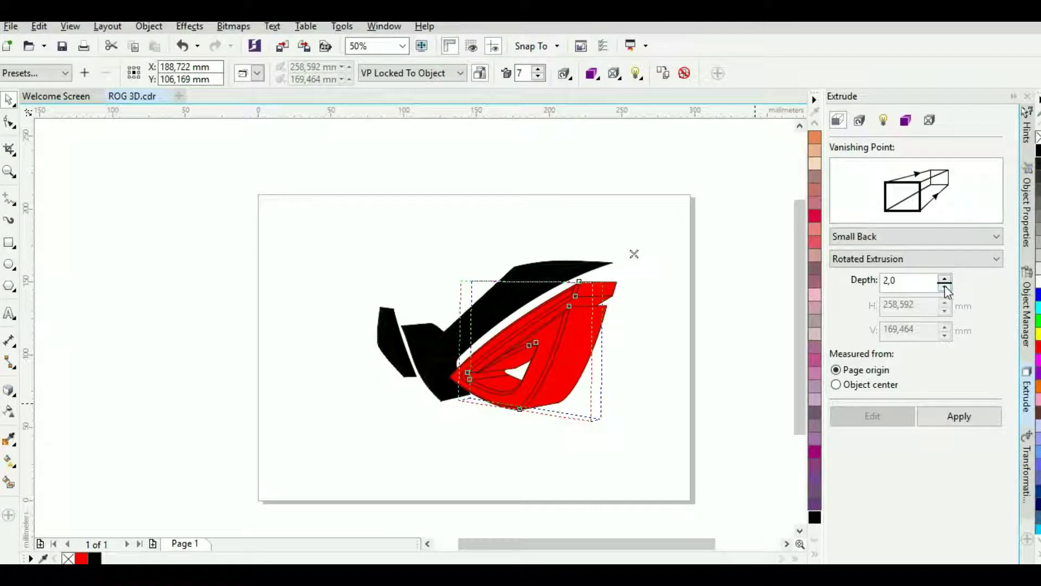
left_click(945, 280)
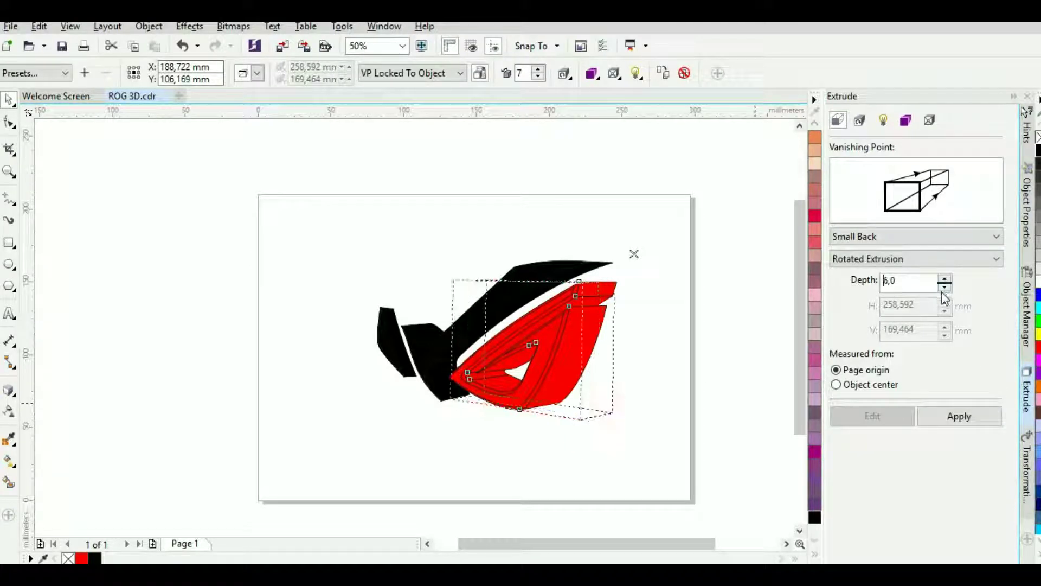
left_click(958, 416)
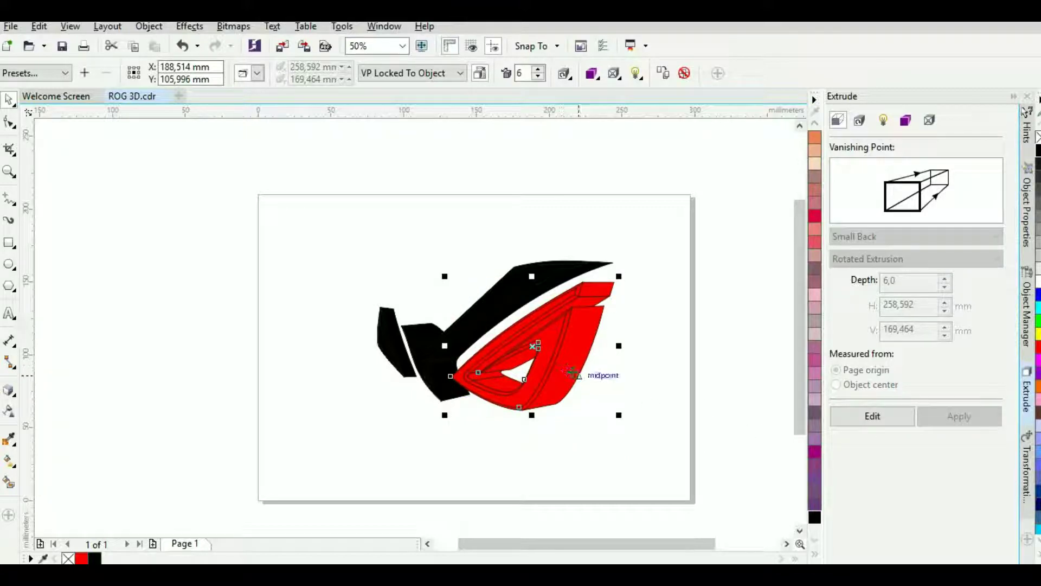
scroll(532, 354, "up", 2)
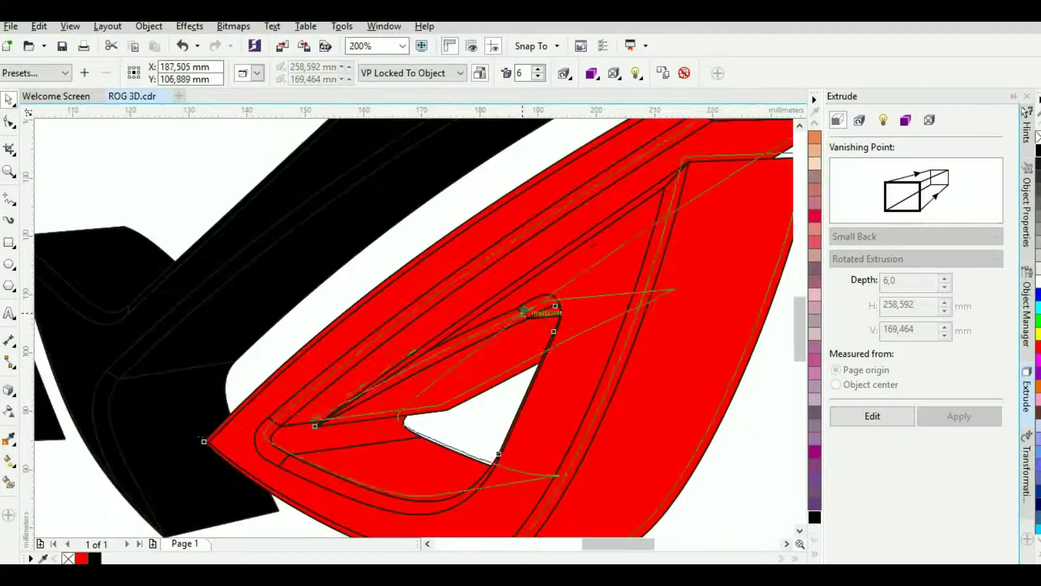
scroll(517, 305, "down", 2)
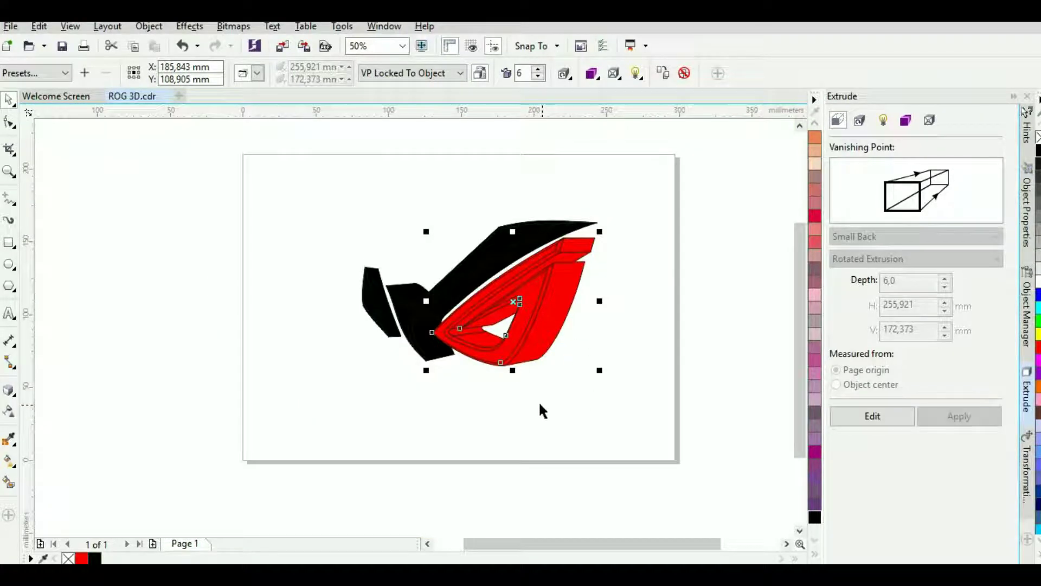
- Reduce the extrusion depth of the black brow to 4
left_click(439, 316)
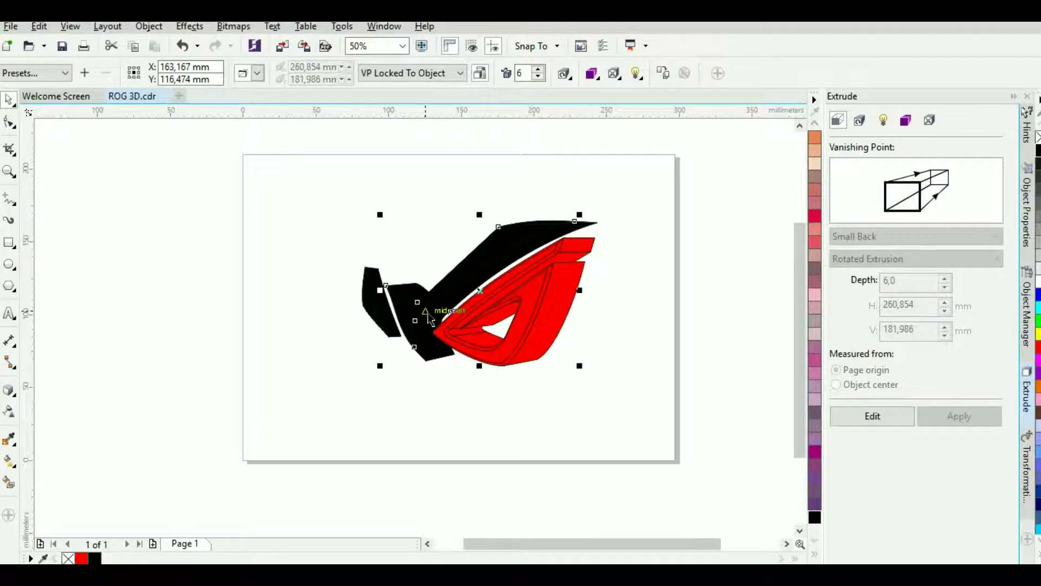
left_click(873, 416)
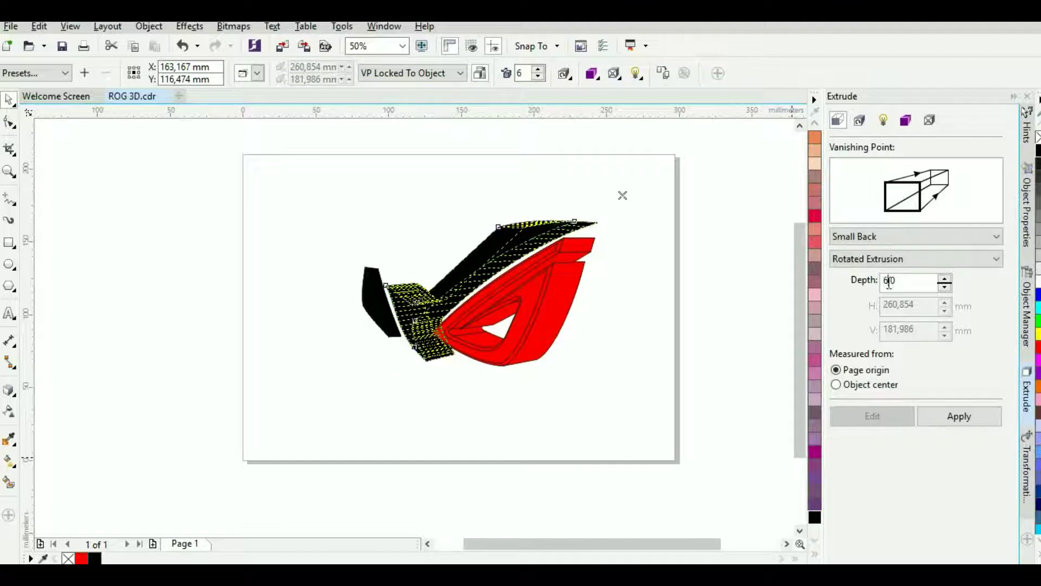
type("4,")
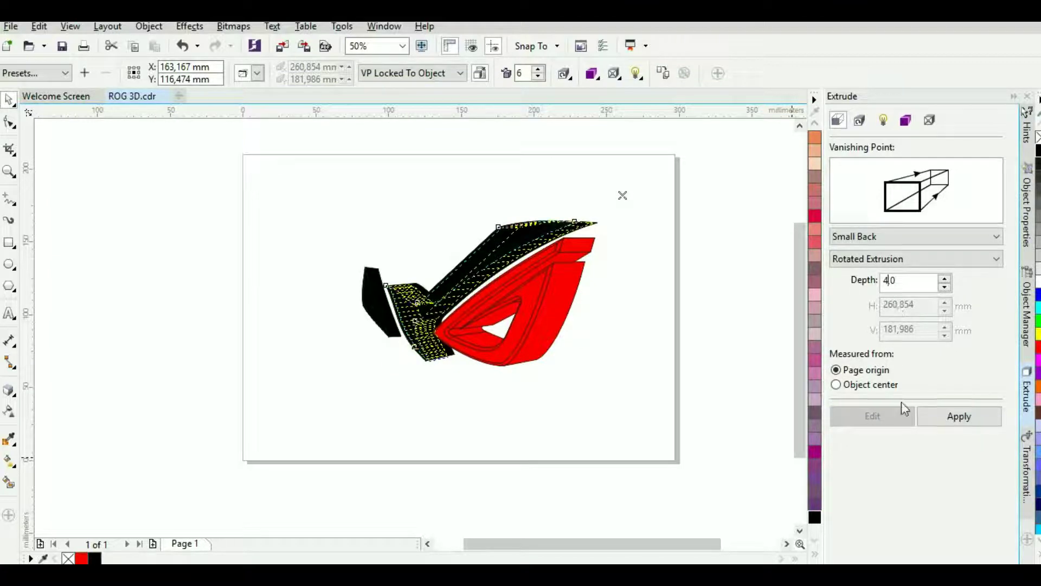
left_click(959, 415)
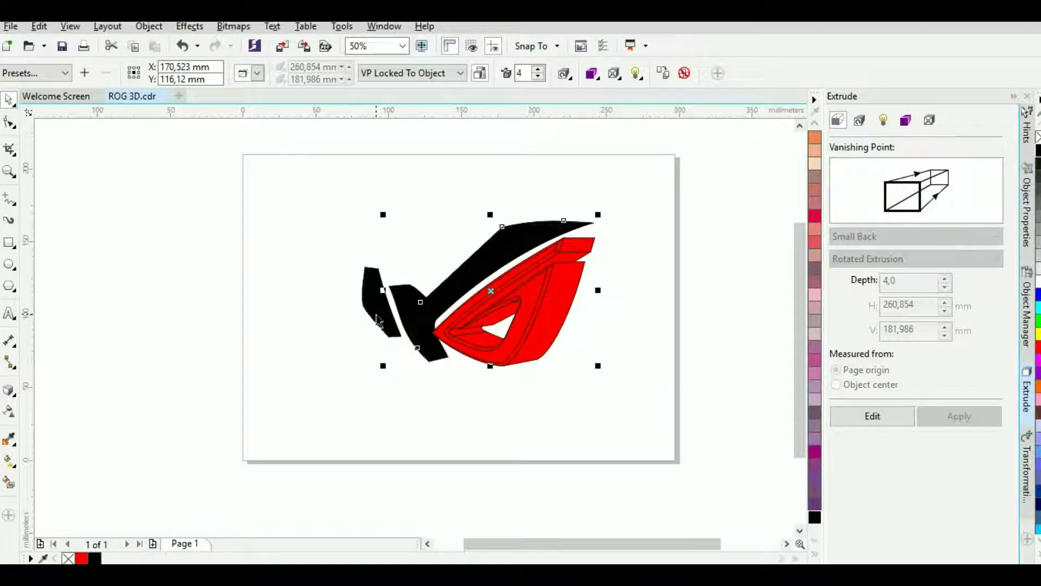
- Reduce the extrusion depth of the small leftmost piece to 2
left_click(376, 316)
left_click(872, 416)
left_click(887, 282)
key("BackSpace")
type("2")
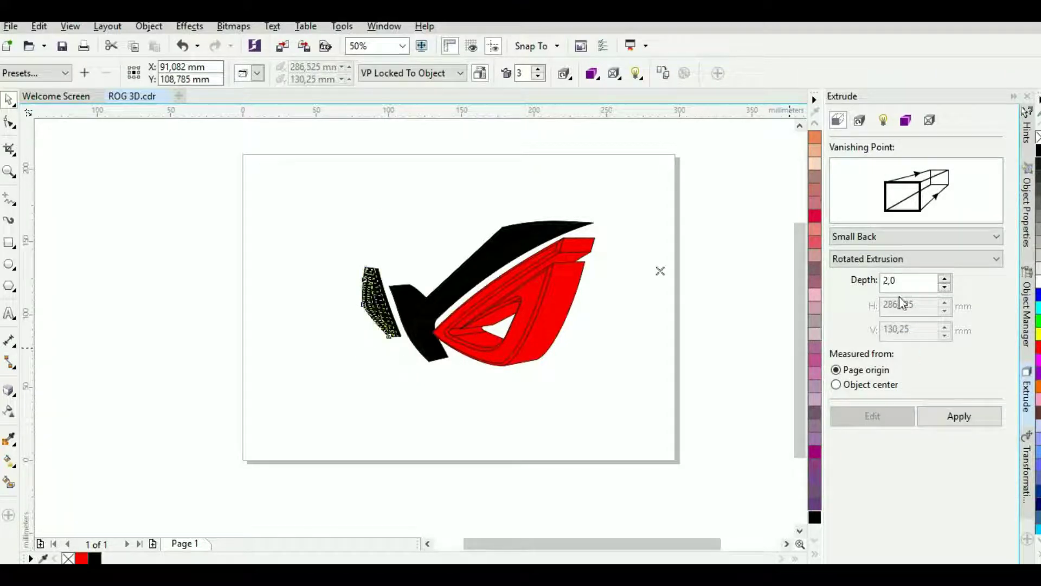
left_click(946, 419)
- Move the small leftmost piece slightly closer to the brow, to about X 97.9, Y 109.6 mm
scroll(375, 288, "up", 1)
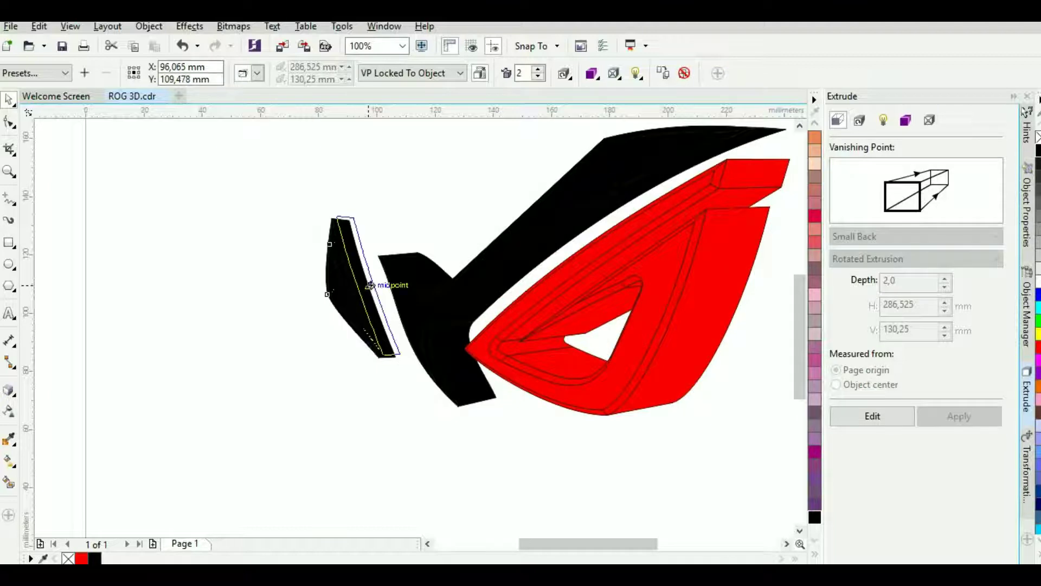
left_click_drag(369, 285, 374, 285)
left_click(469, 450)
scroll(715, 367, "down", 1)
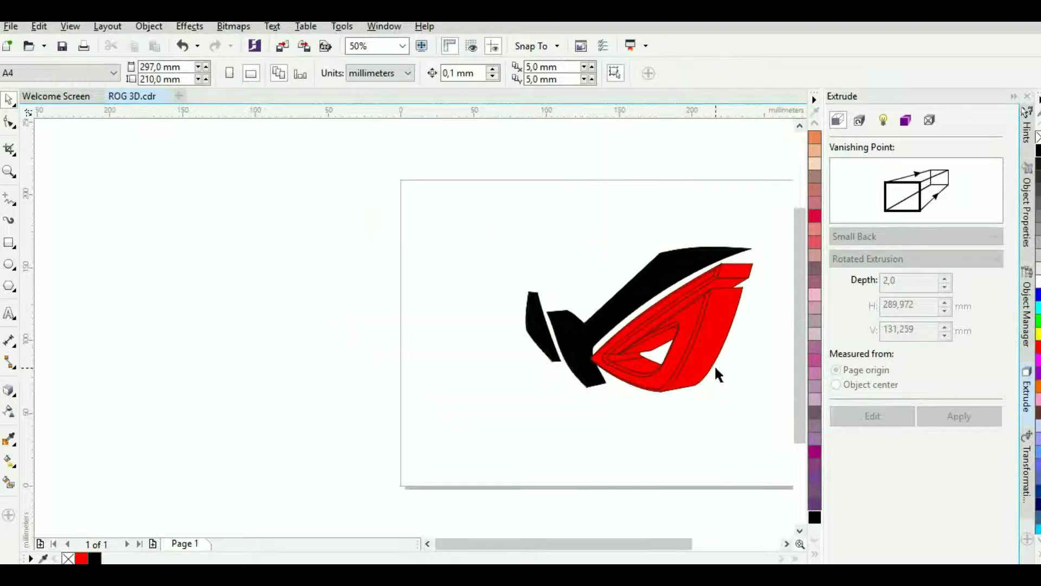
- Add light 1 to the red eye extrusion at the front upper-right corner of the lighting cube, with intensity 100
scroll(714, 364, "down", 1)
left_click(786, 543)
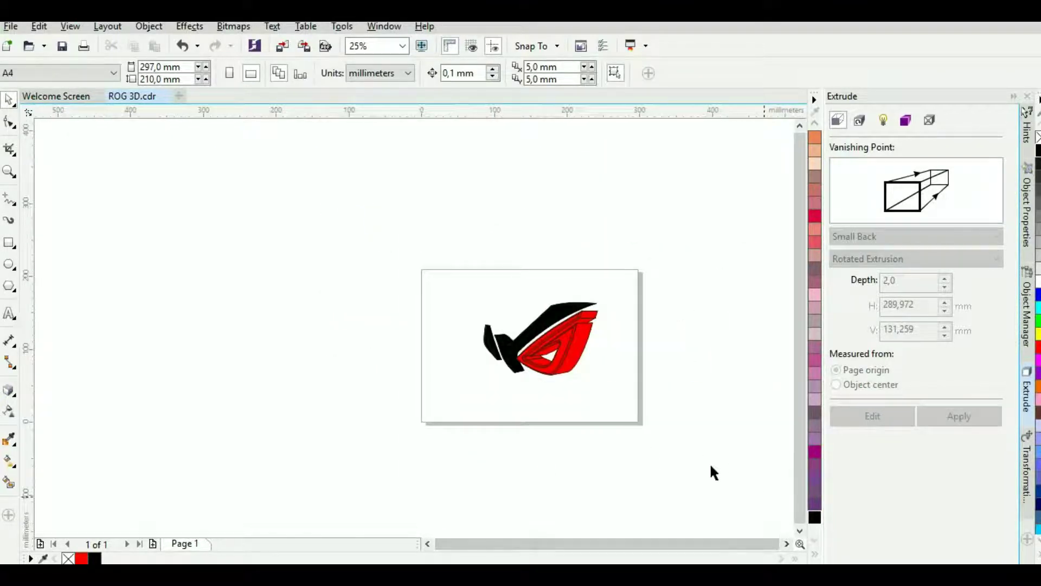
scroll(579, 360, "up", 1)
scroll(579, 360, "up", 1)
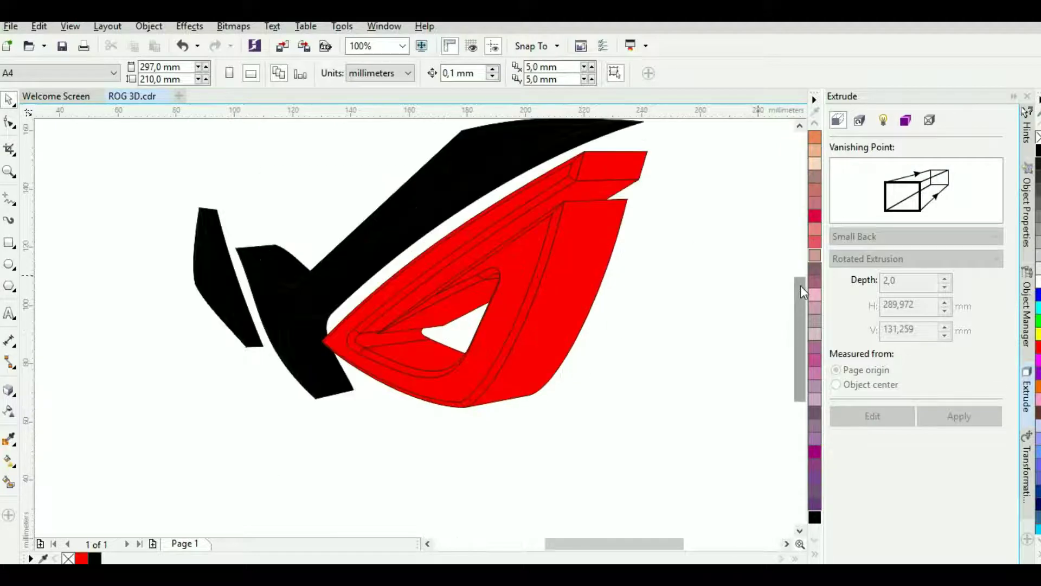
left_click_drag(800, 285, 800, 264)
left_click(606, 332)
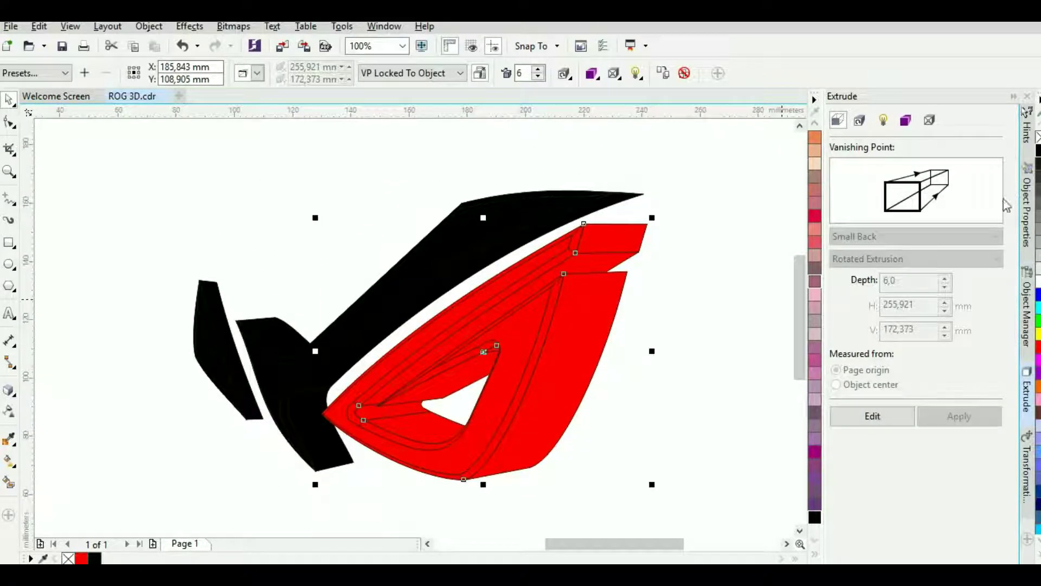
left_click(860, 120)
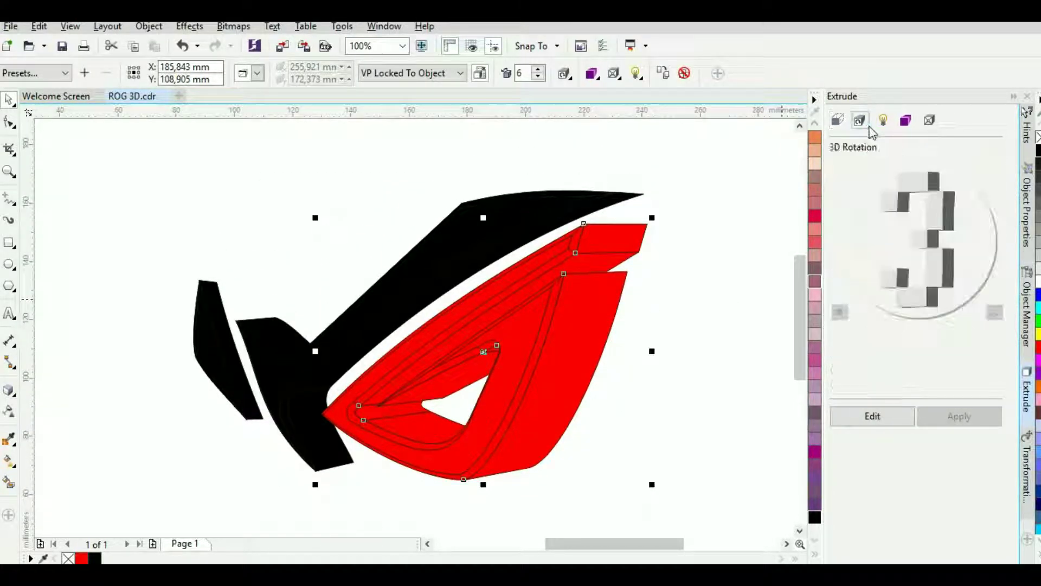
left_click(883, 120)
left_click(873, 416)
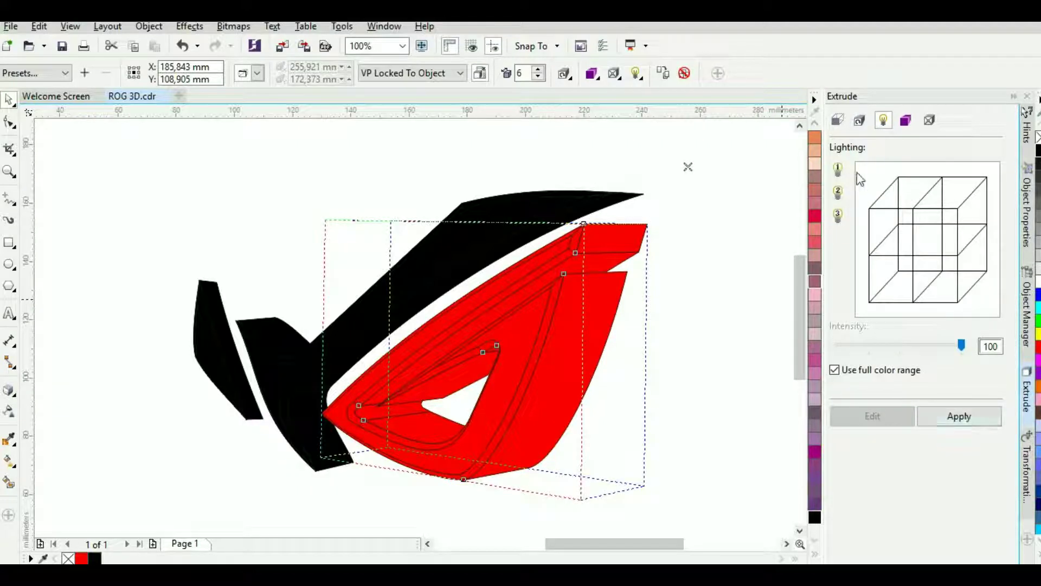
left_click(838, 170)
left_click(959, 416)
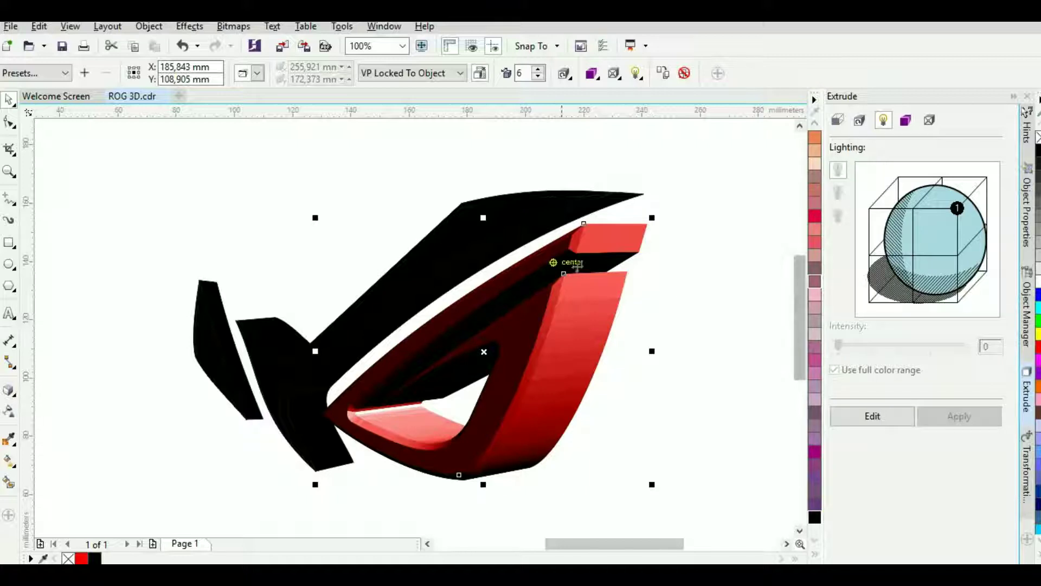
- Add light 1 to the black brow extrusion at the front upper-right corner of the lighting cube, with intensity 100
left_click(456, 249)
left_click(872, 416)
left_click(838, 169)
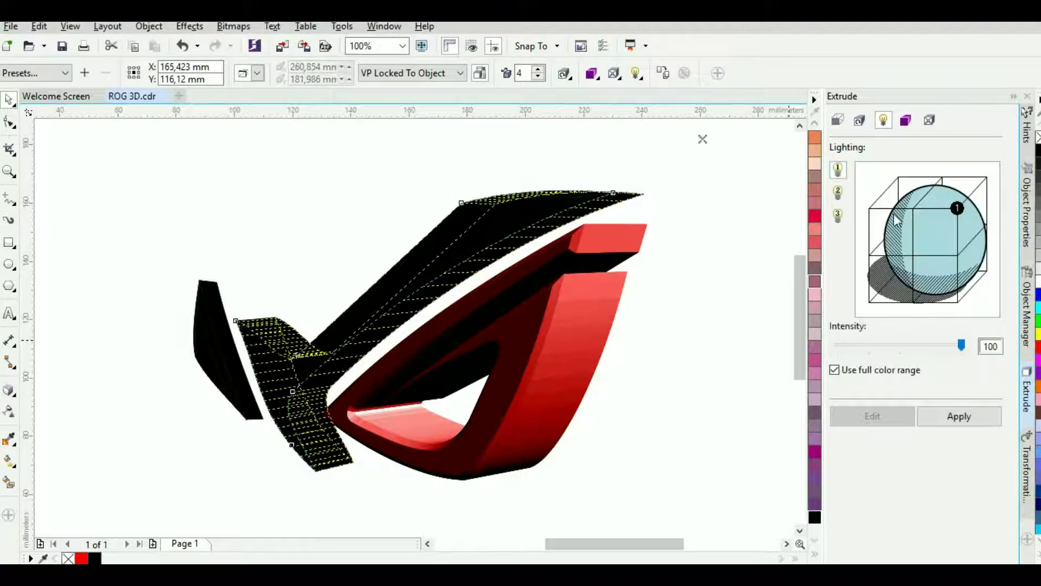
left_click(975, 419)
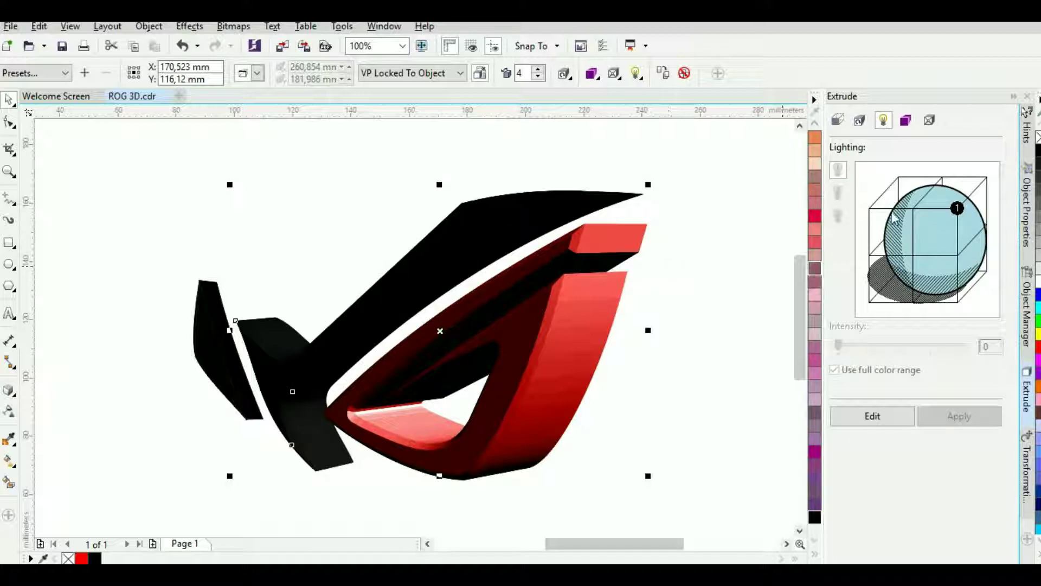
- Add light 2 to the black brow at intensity 100, try several positions and place it at the centre of the cube's front face
left_click(873, 416)
left_click(838, 195)
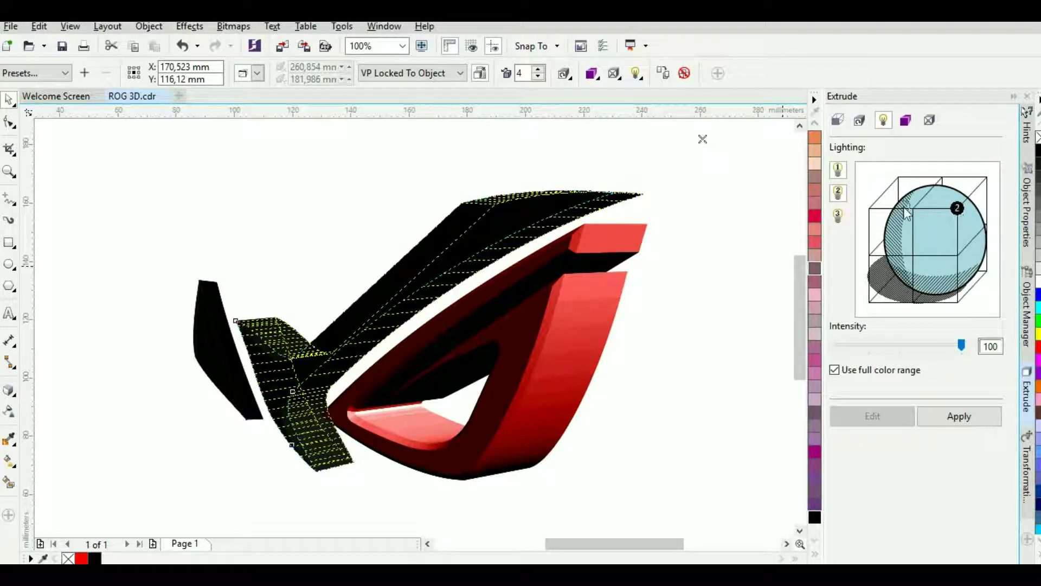
left_click(959, 422)
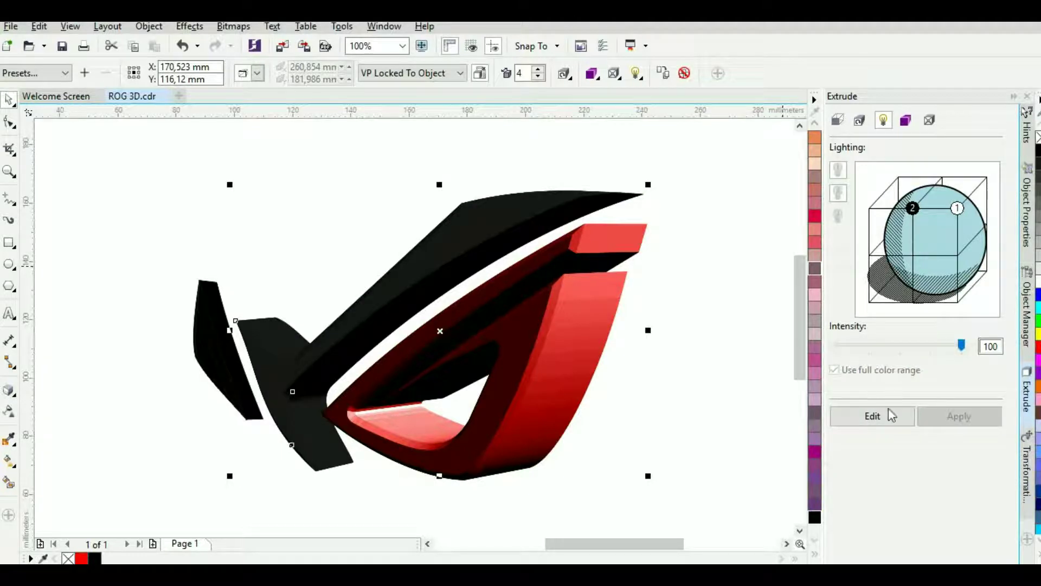
left_click(895, 411)
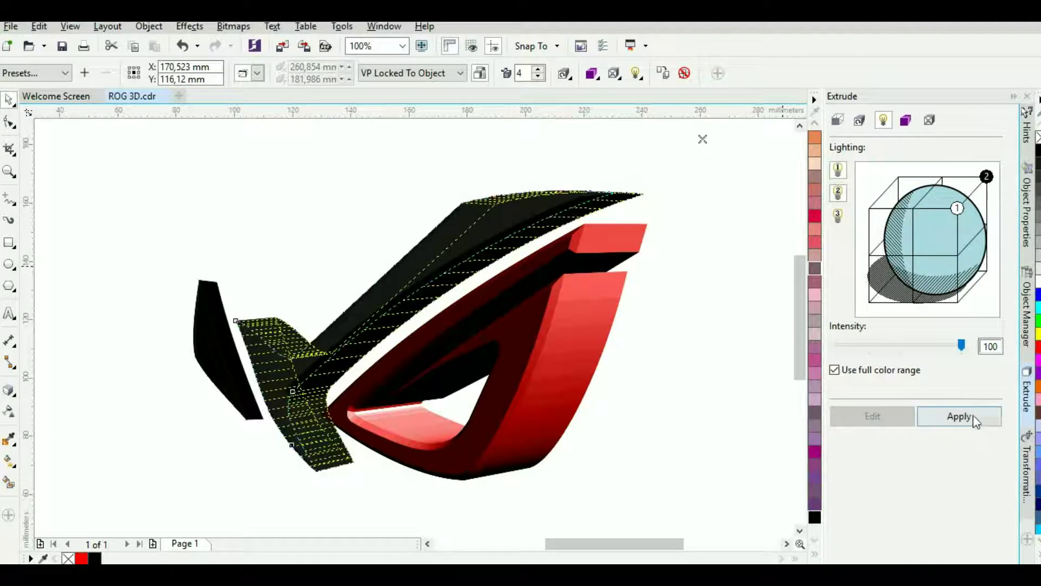
left_click(959, 416)
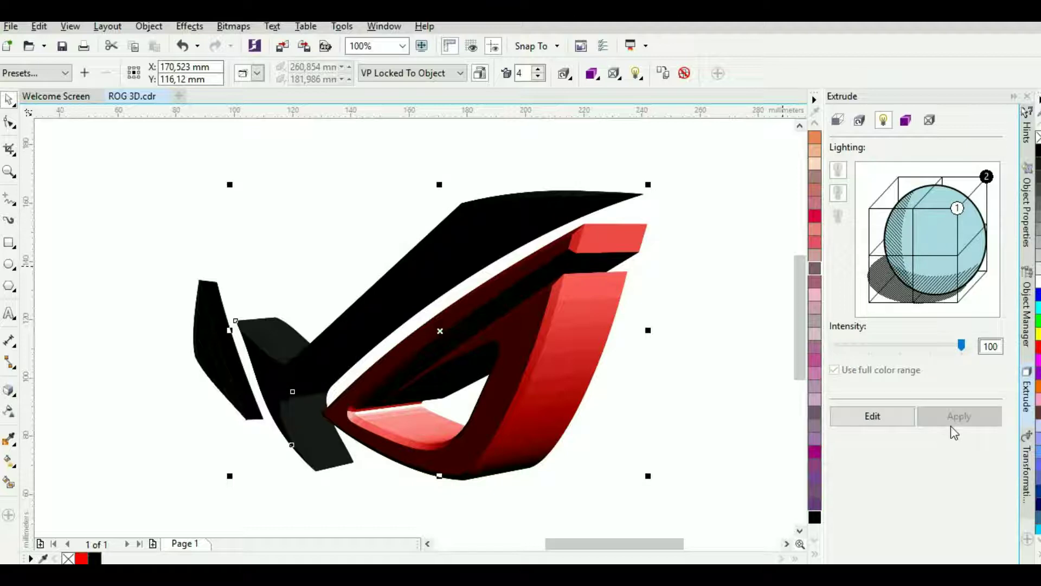
left_click(882, 420)
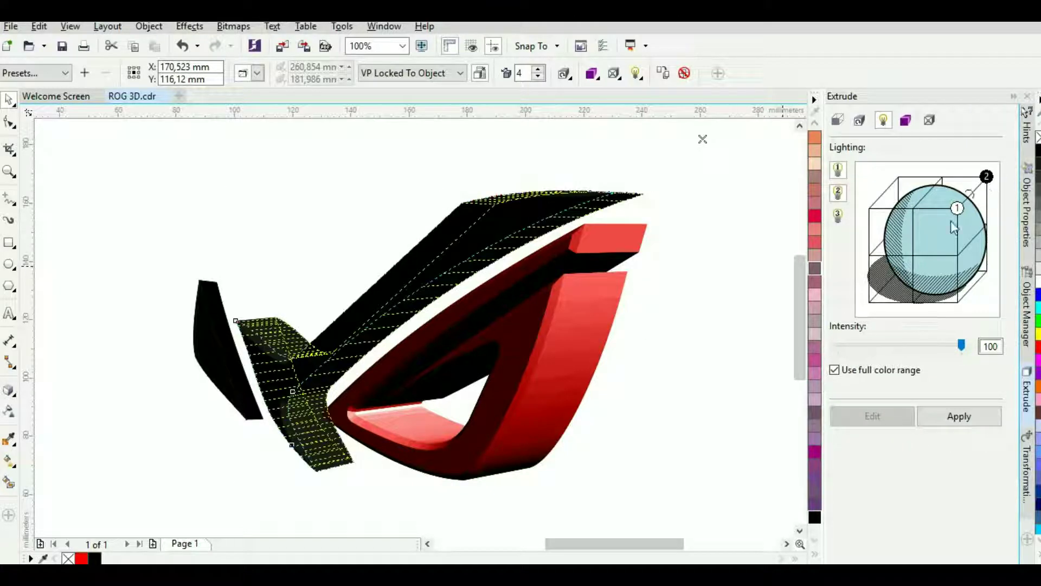
left_click(958, 417)
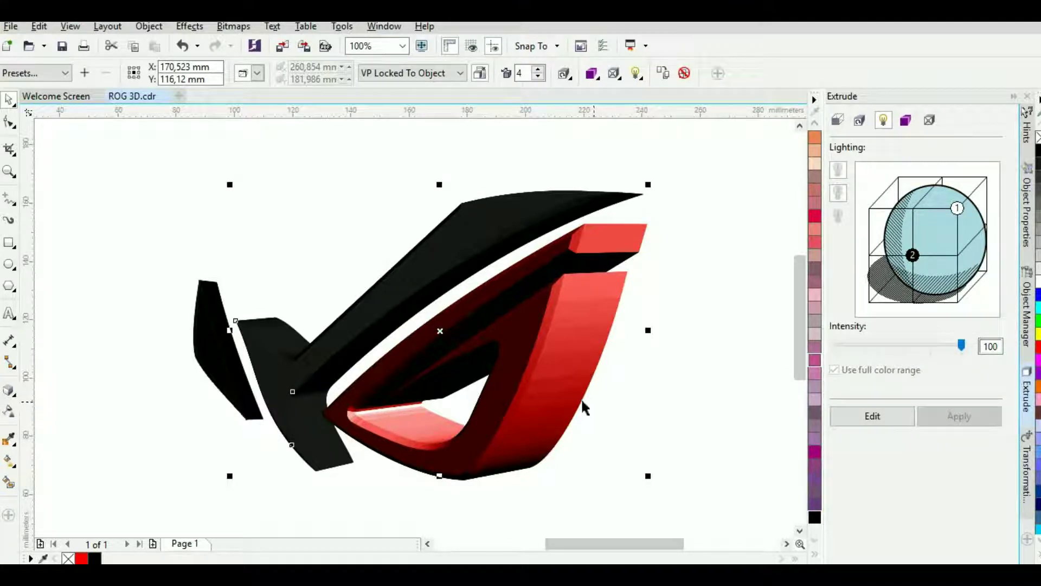
- Add light 1 to the small leftmost piece's extrusion at the front upper-right corner of the lighting cube
left_click(220, 375)
left_click(873, 416)
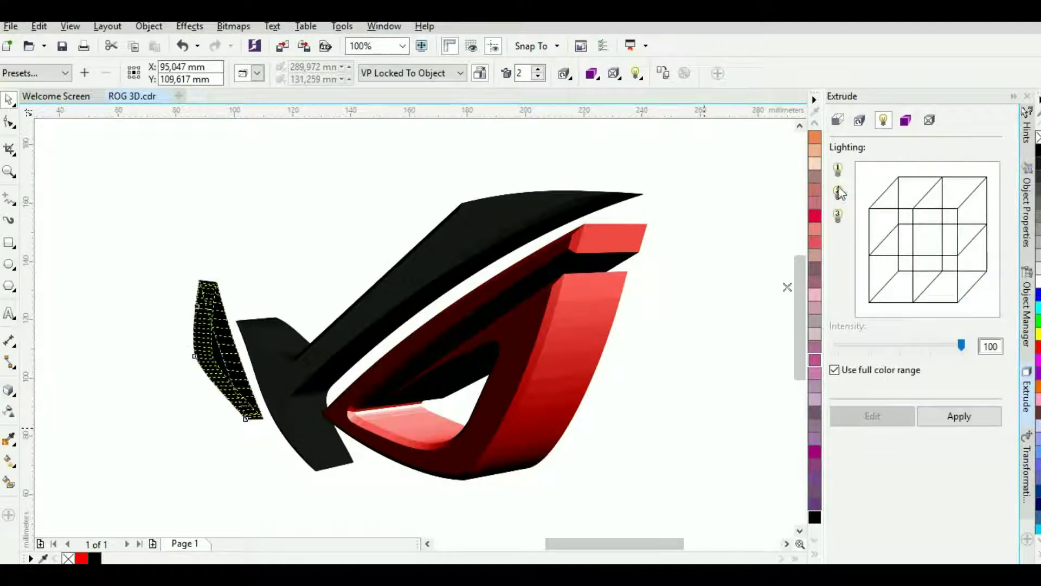
left_click(838, 170)
left_click(968, 420)
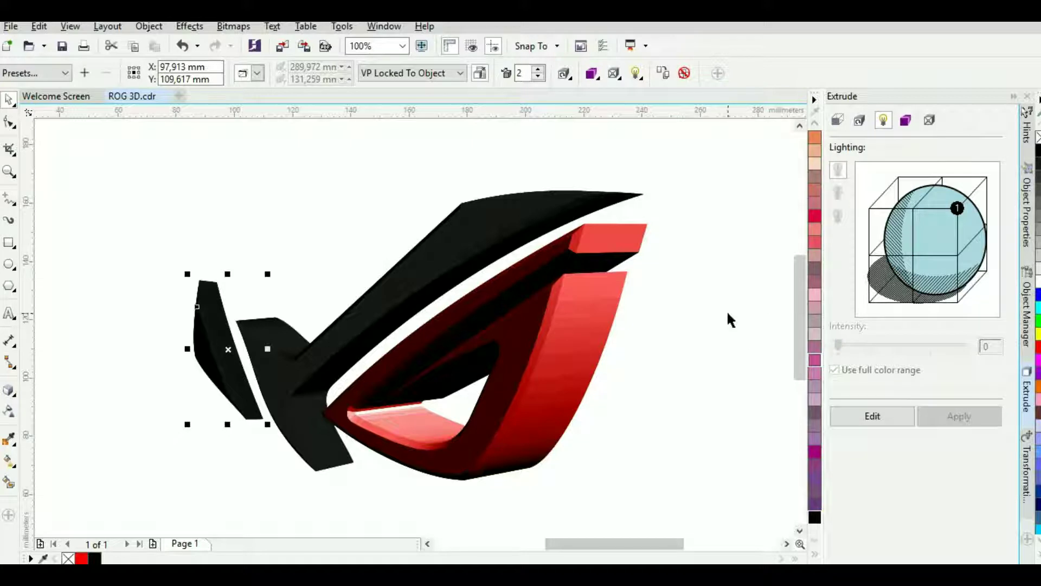
scroll(724, 312, "down", 2)
scroll(711, 339, "up", 2)
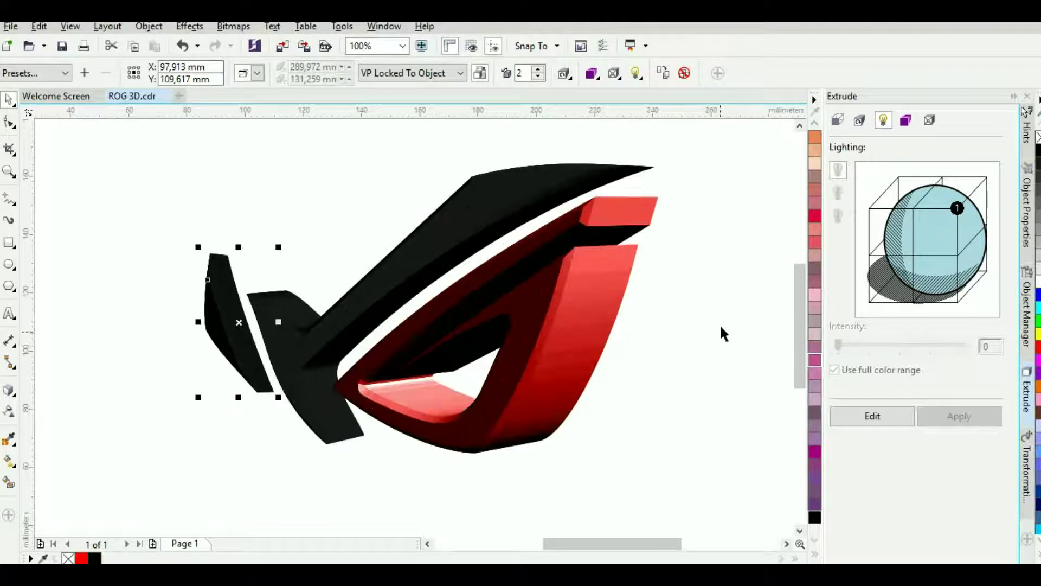
- Give the black brow's extrusion a shade fill running from black to white
left_click(906, 122)
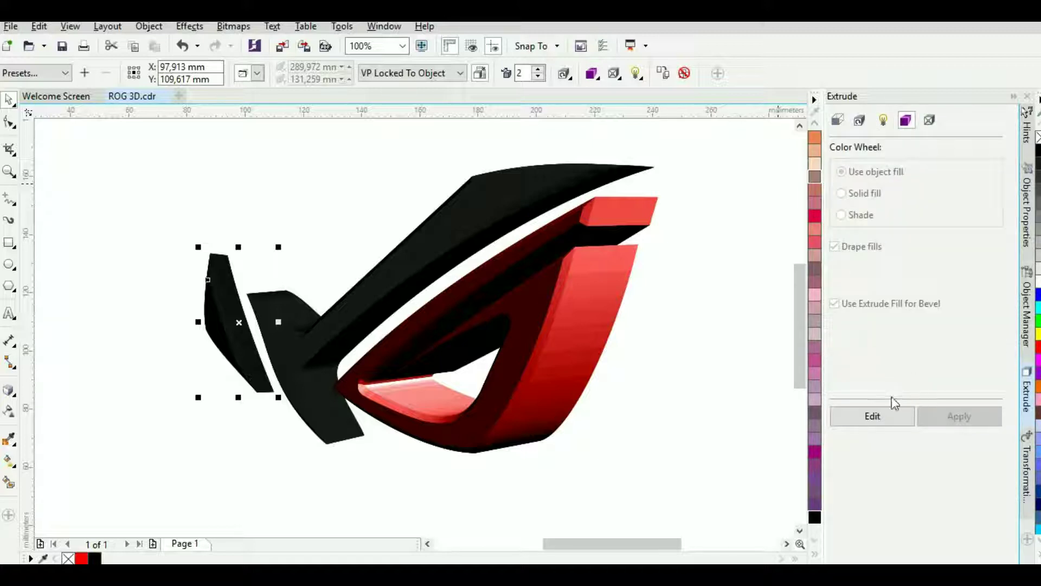
left_click(879, 415)
left_click(473, 226)
left_click(476, 221)
left_click(868, 416)
left_click(841, 215)
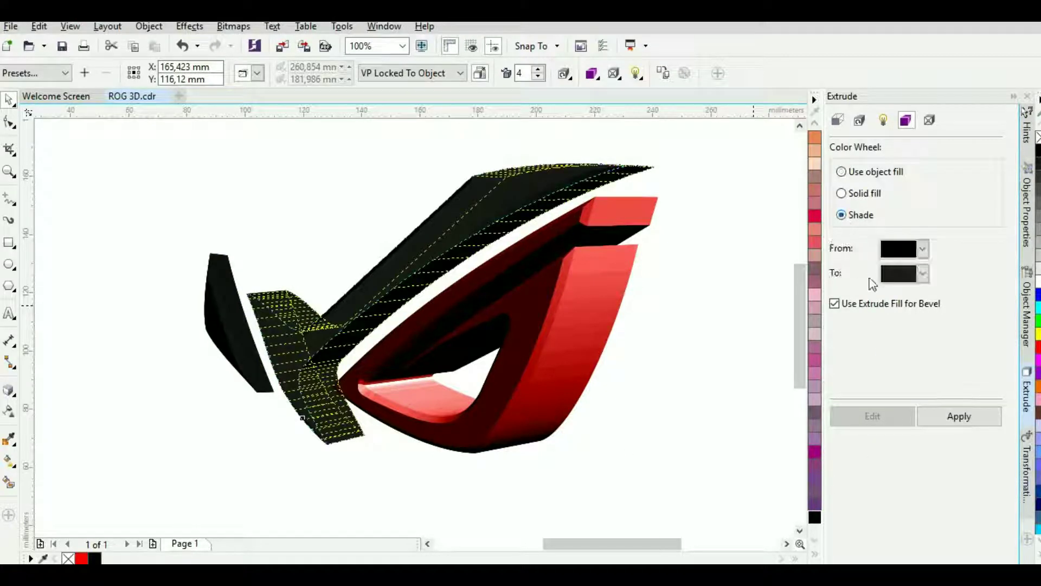
left_click(923, 274)
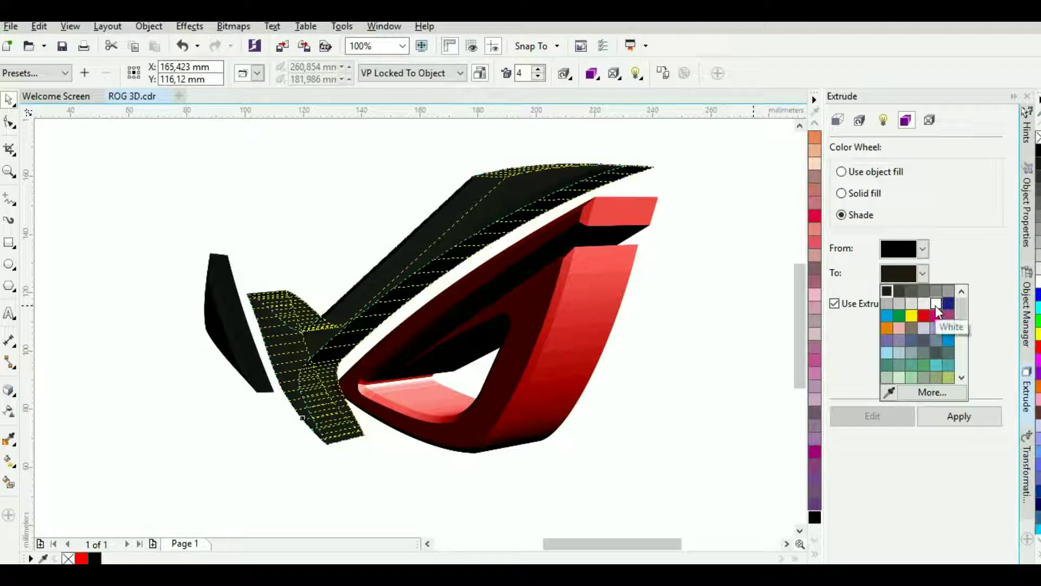
left_click(944, 325)
left_click(953, 428)
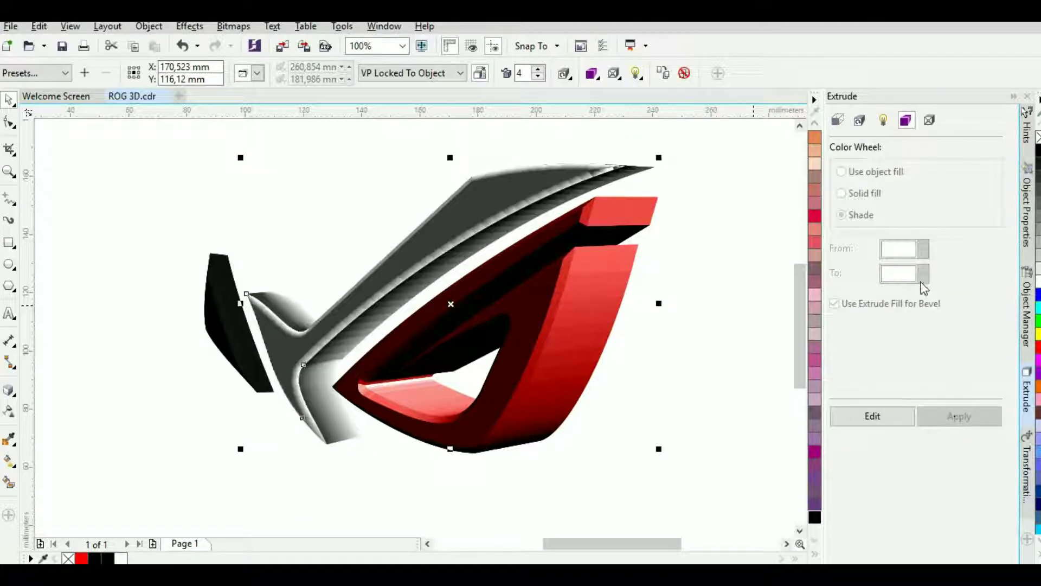
left_click(894, 417)
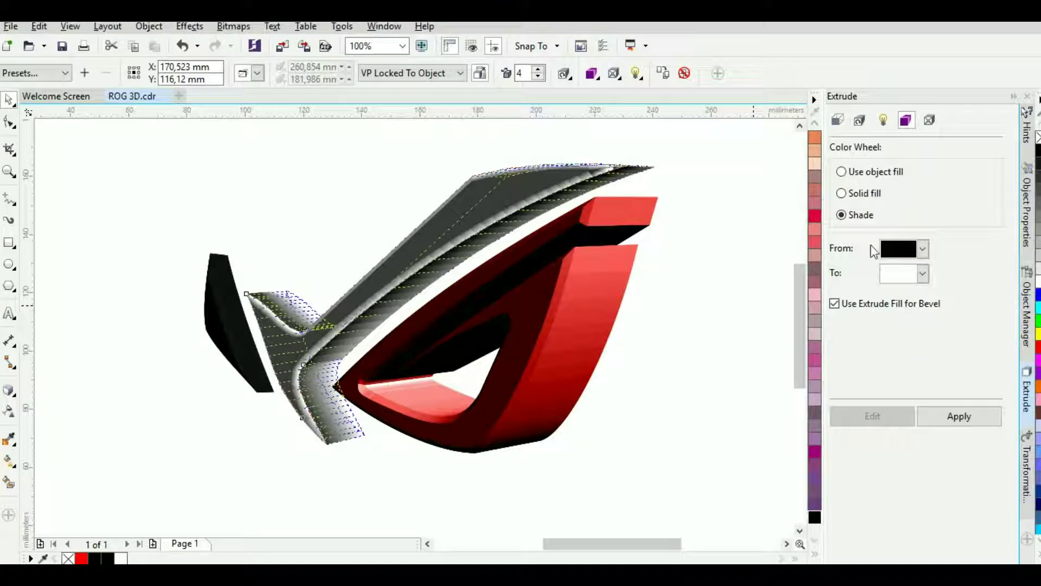
left_click(957, 415)
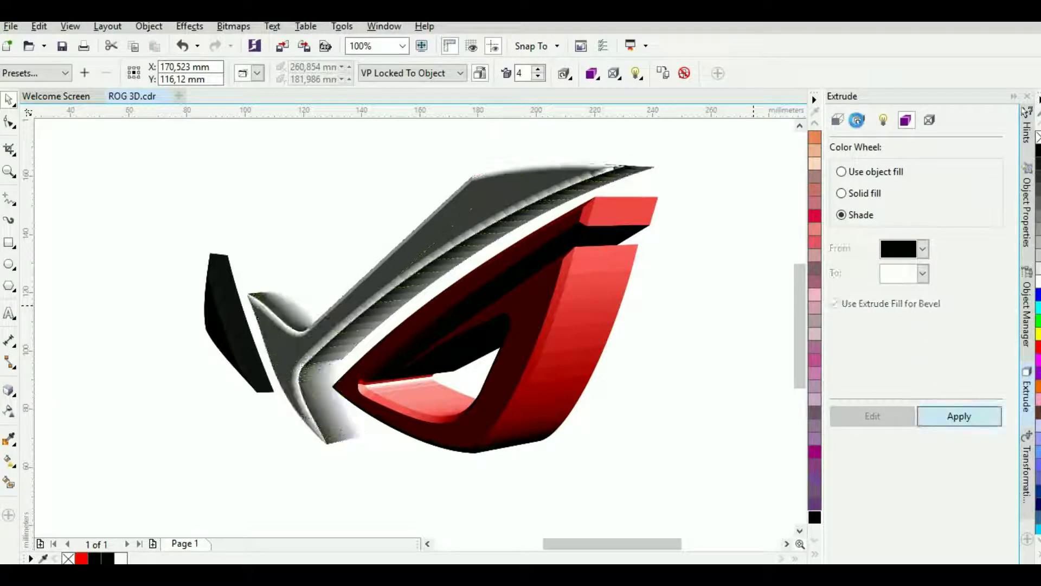
left_click(860, 120)
left_click(838, 121)
left_click(929, 120)
left_click(905, 120)
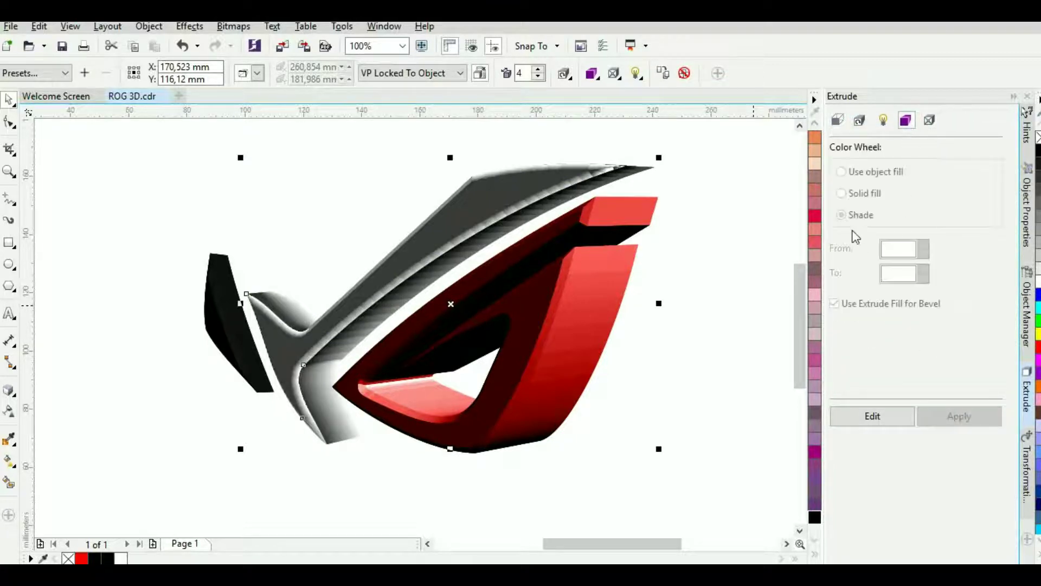
- Remove light 2 from the black brow's extrusion lighting, keeping only light 1
left_click(884, 418)
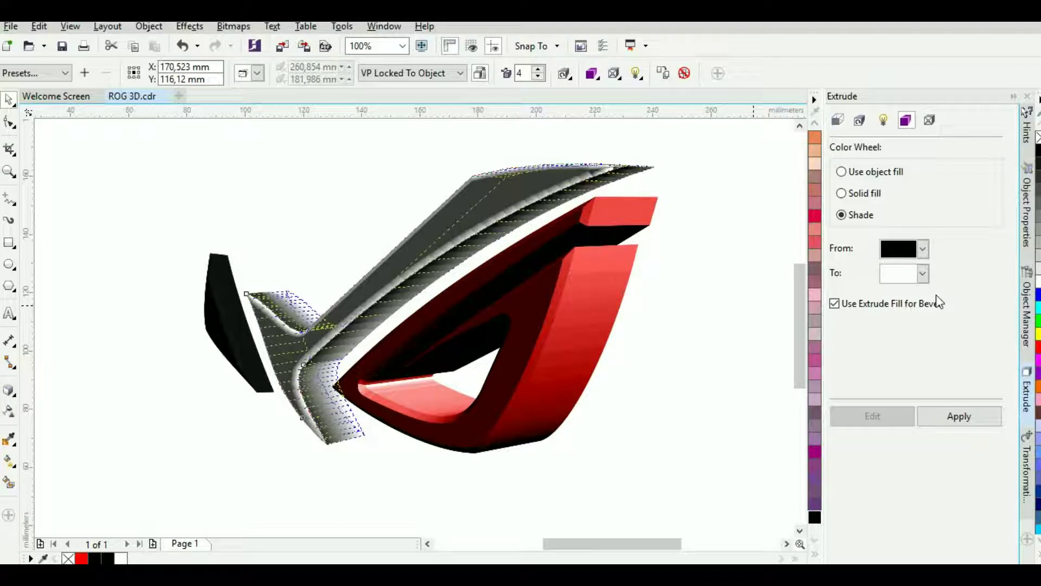
left_click(860, 122)
left_click(839, 122)
left_click(883, 122)
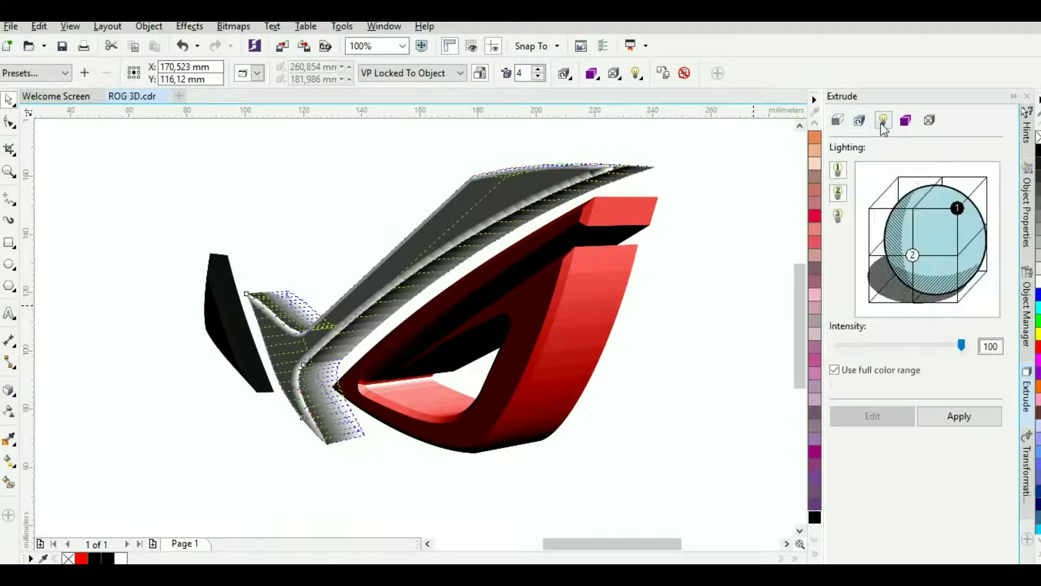
left_click(913, 256)
left_click(957, 207)
left_click(959, 416)
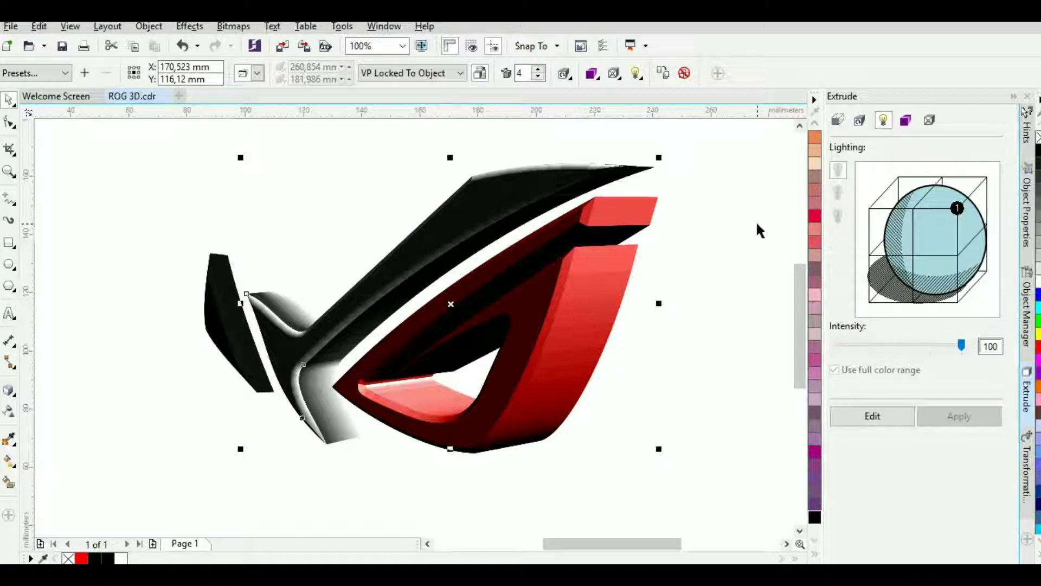
- Give the red eye shape's extrusion a shade fill running from red to white
left_click(609, 316)
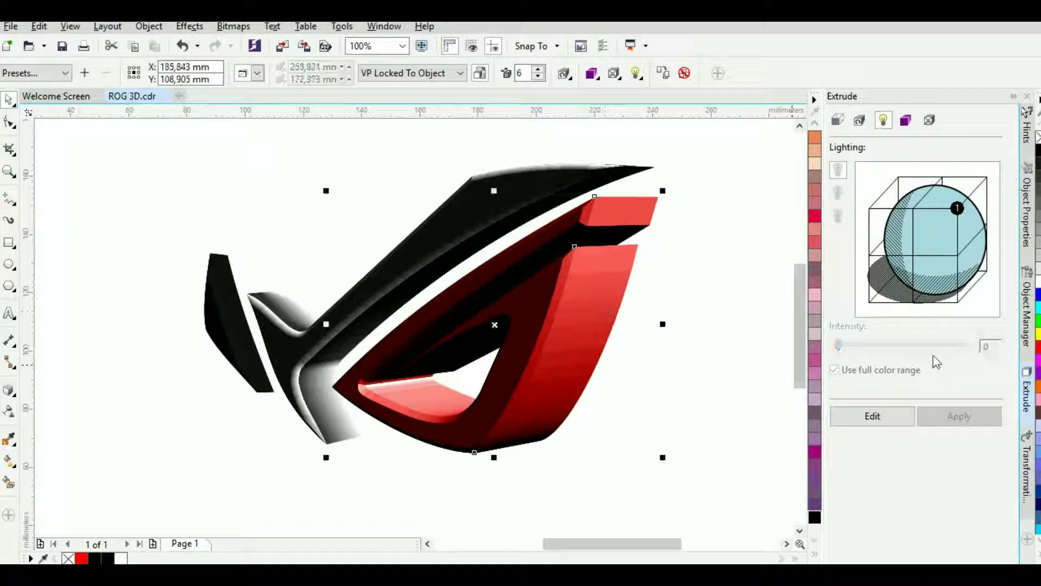
left_click(905, 120)
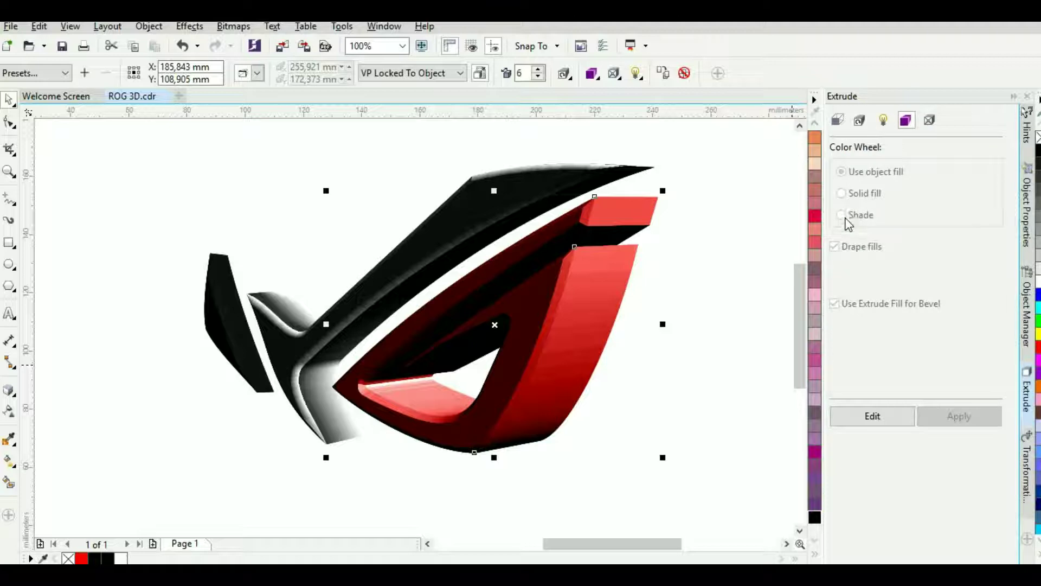
left_click(872, 416)
left_click(842, 215)
left_click(922, 273)
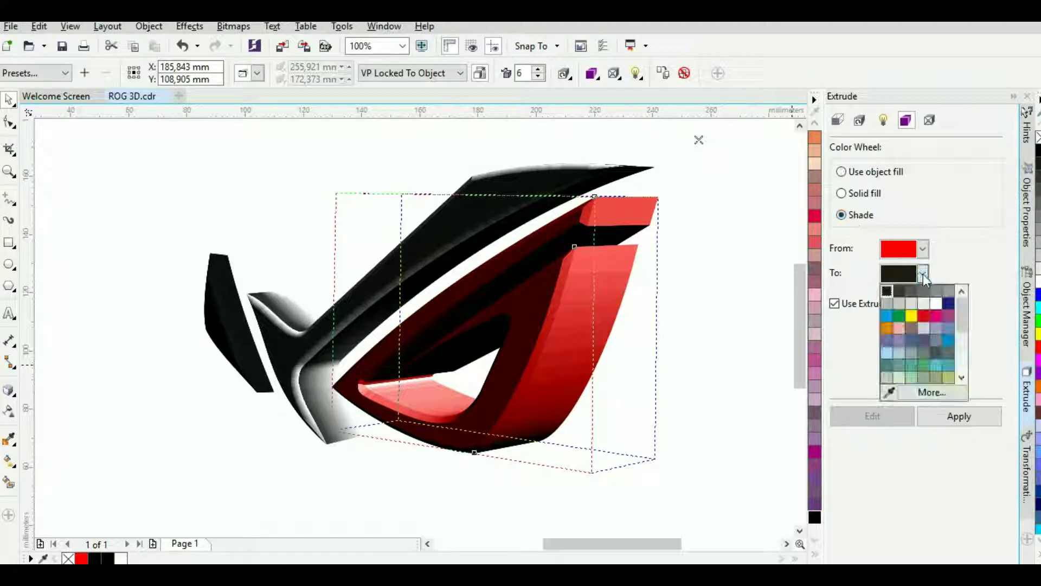
left_click(937, 304)
left_click(959, 421)
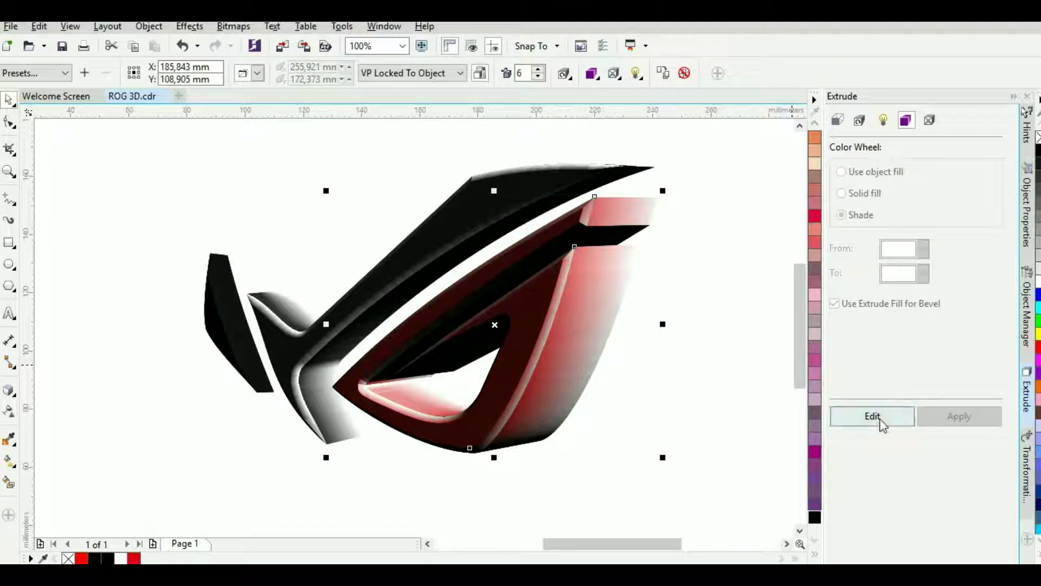
- Change the start colour of the red eye shape's extrusion shade to black
left_click(872, 416)
left_click(923, 249)
left_click(927, 353)
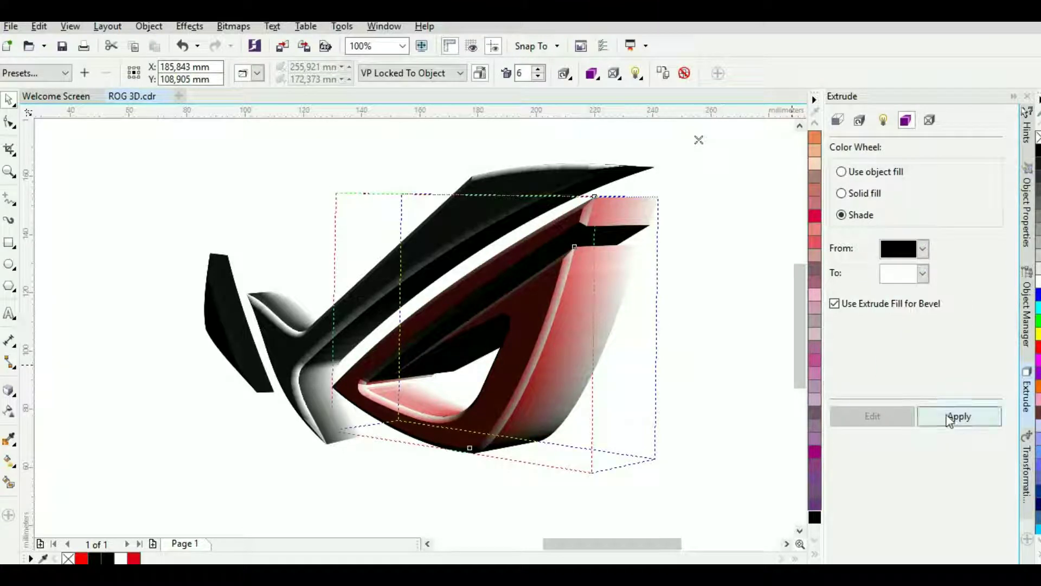
left_click(959, 416)
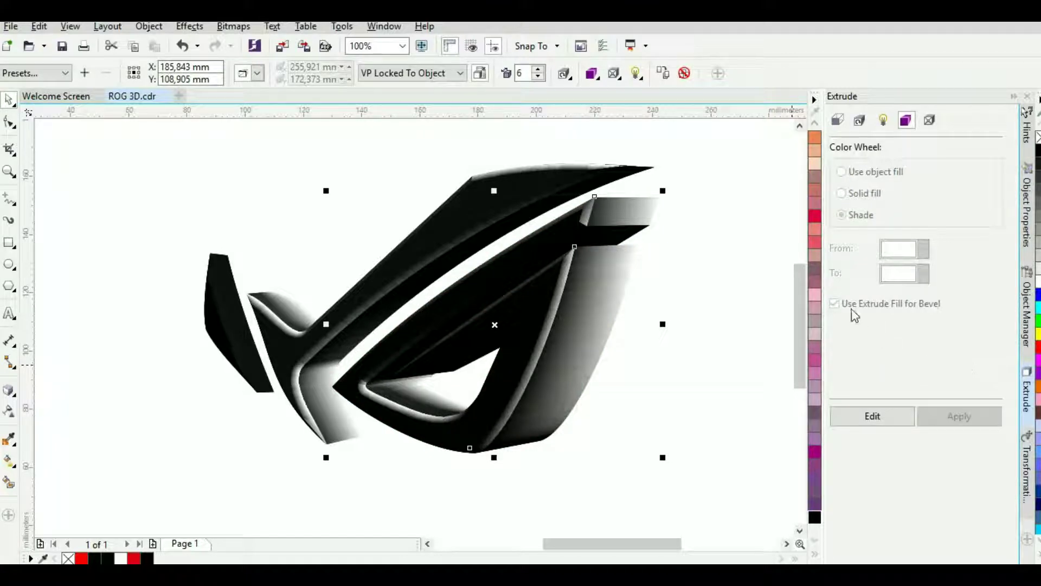
- Turn off the extrude fill for the red eye shape's bevel so that it uses a separate red bevel colour
left_click(872, 416)
left_click(834, 303)
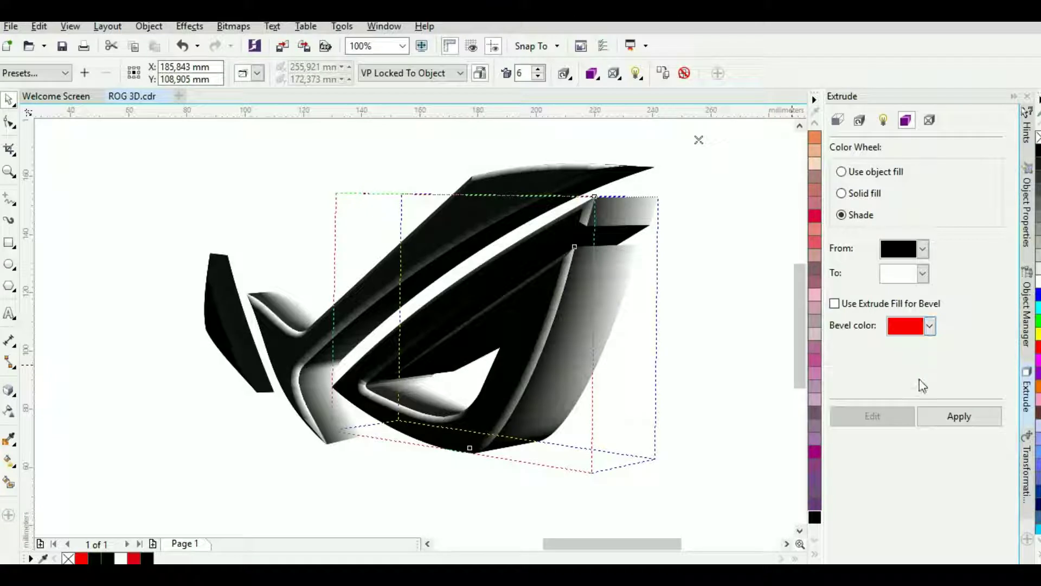
left_click(943, 418)
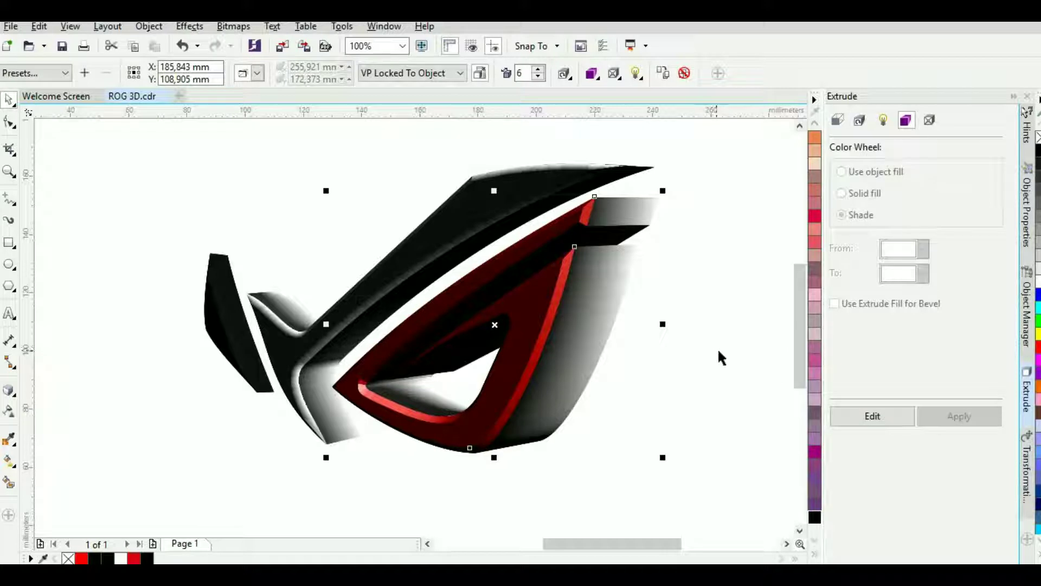
- Set the start colour of the eye shape's extrusion shade back to red
left_click(873, 416)
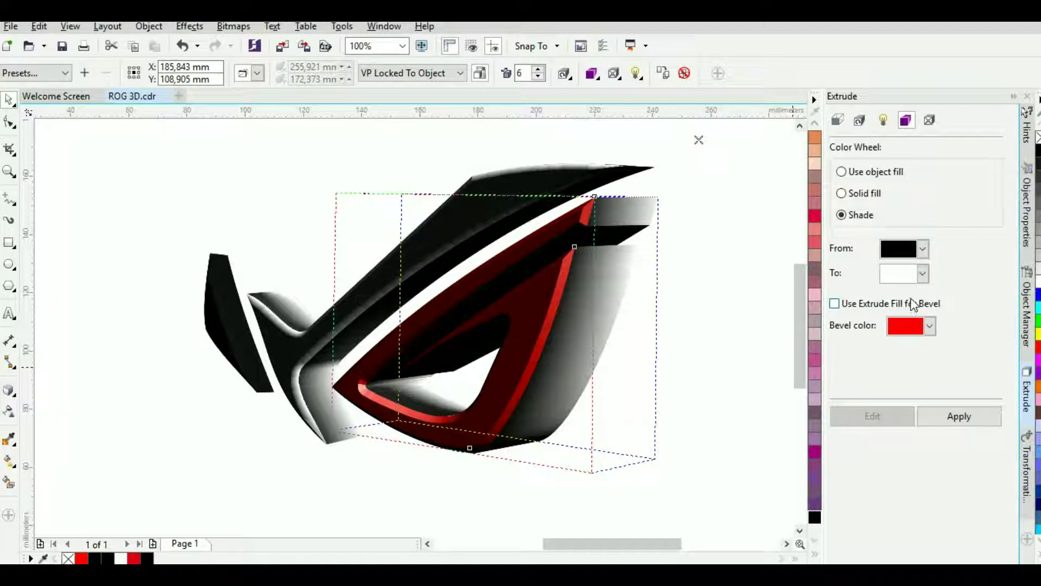
left_click(922, 249)
left_click(924, 288)
left_click(959, 416)
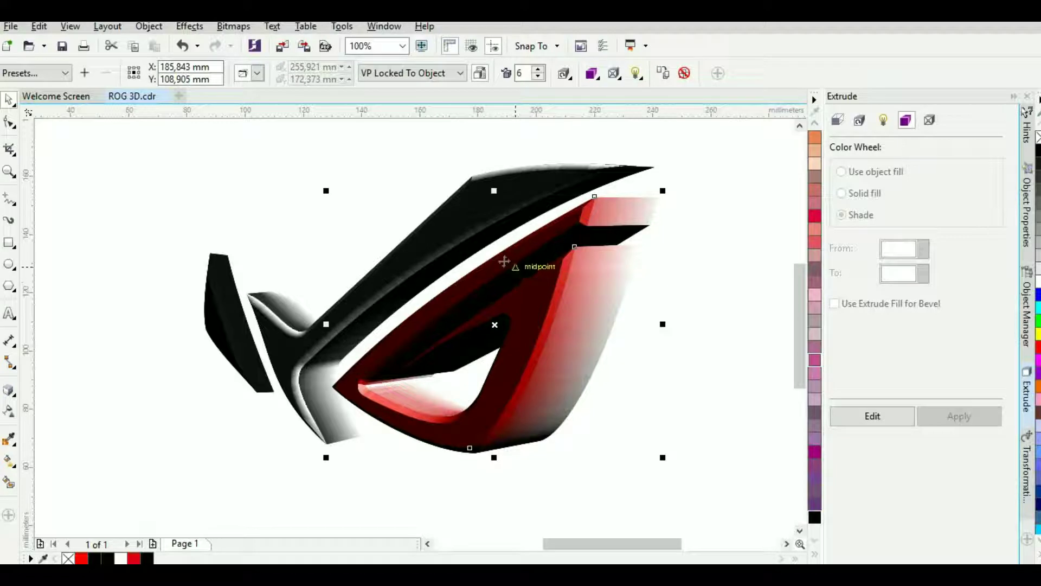
- Turn off the extrude fill for the black brow's bevel and set its bevel colour to dark grey
left_click(467, 230)
left_click(880, 416)
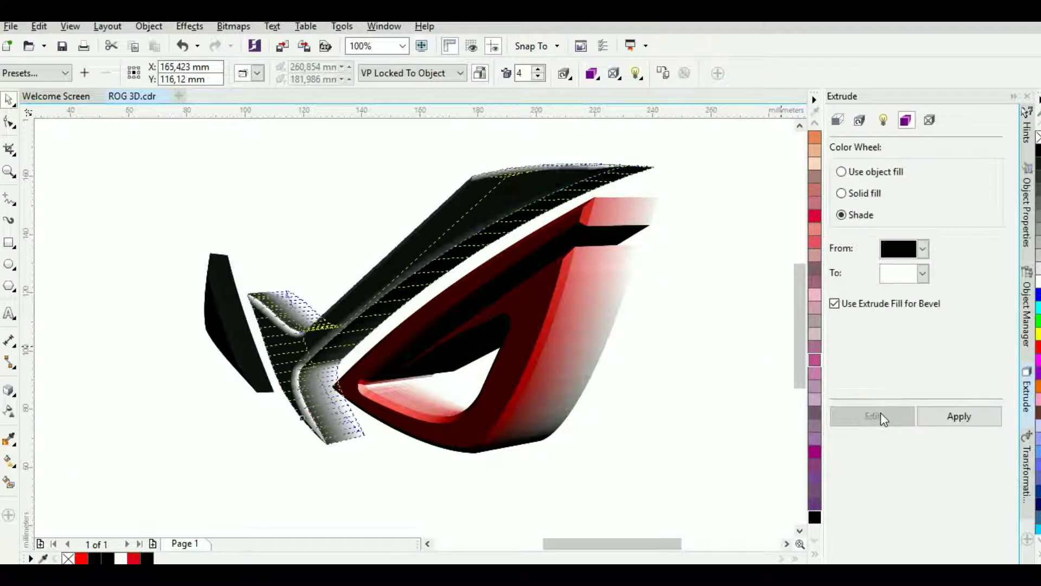
left_click(835, 303)
left_click(939, 419)
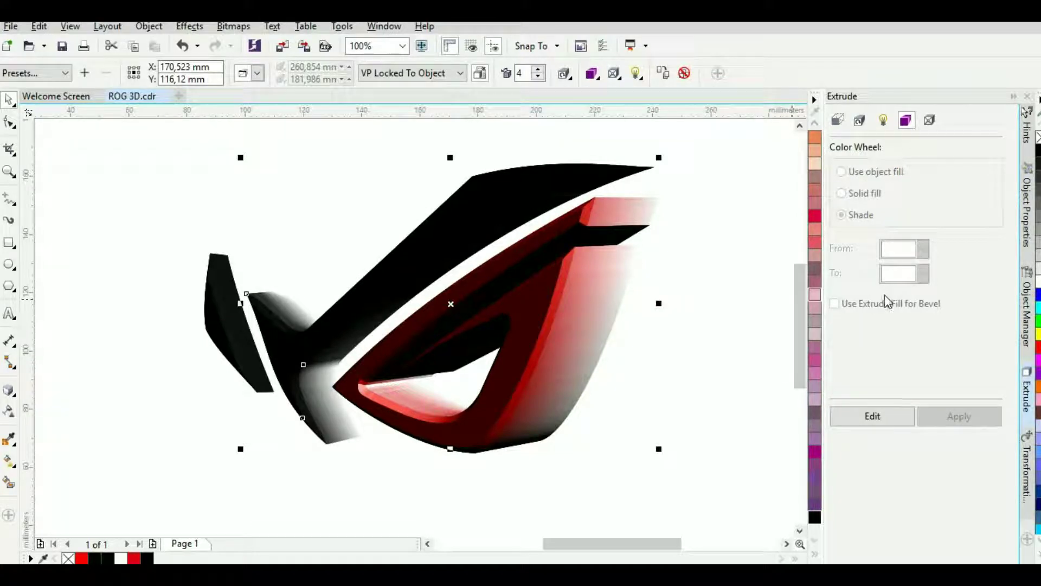
left_click(870, 418)
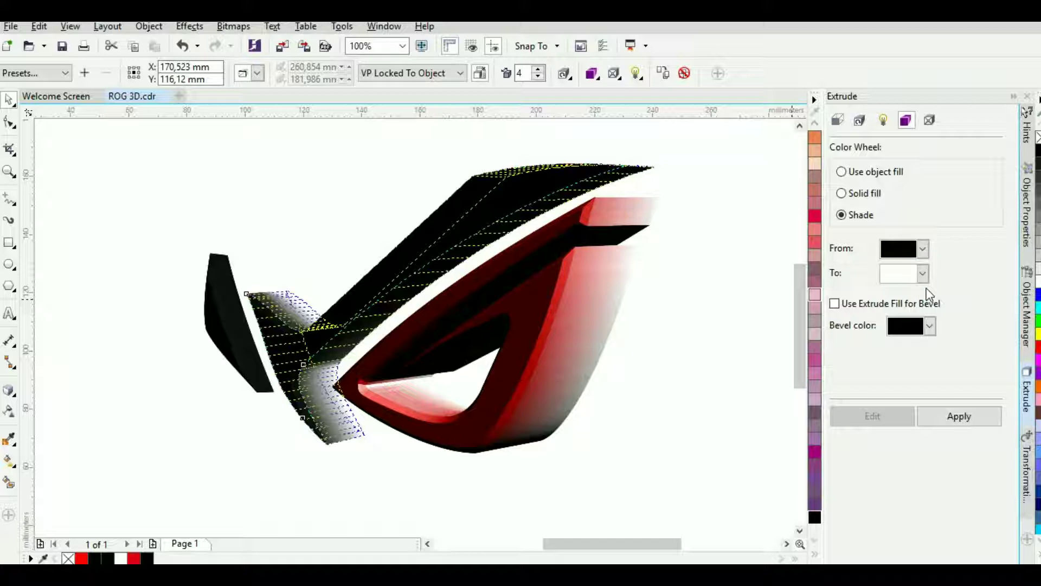
left_click(929, 327)
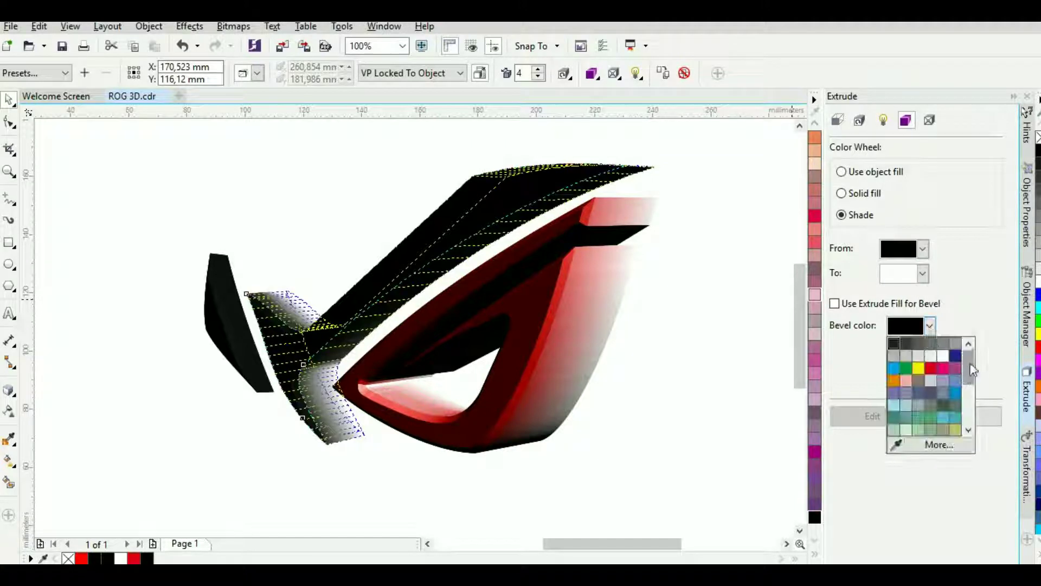
left_click(915, 343)
left_click(959, 416)
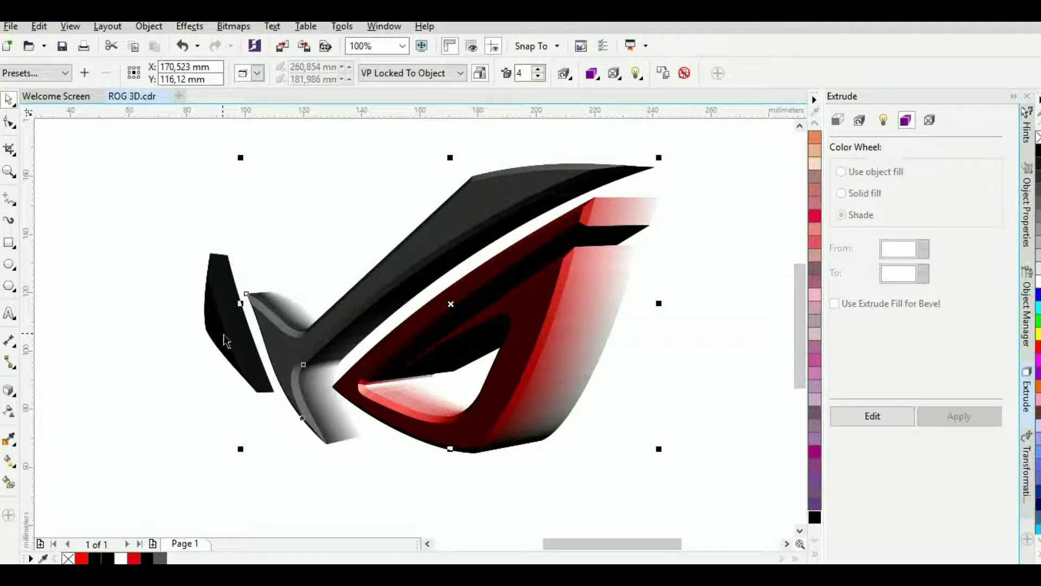
- Give the small leftmost piece a black-to-white extrusion shade and a separate dark grey bevel colour
left_click(226, 340)
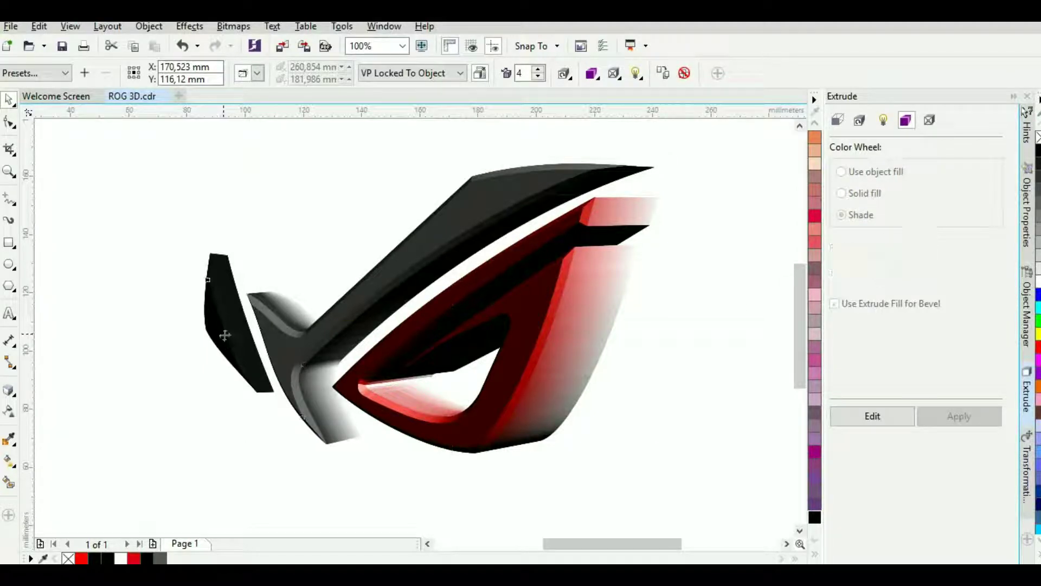
left_click(878, 415)
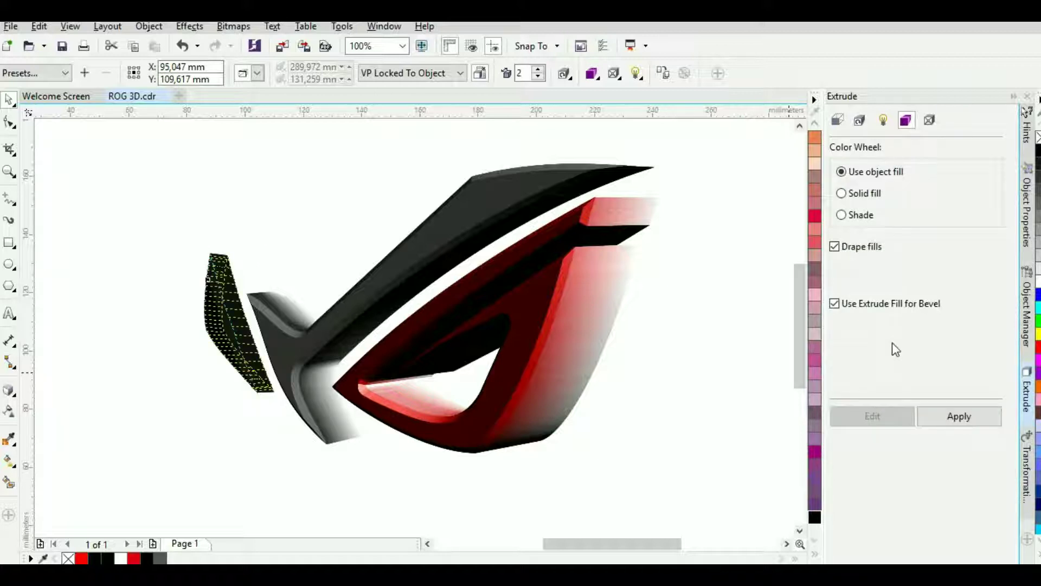
left_click(853, 215)
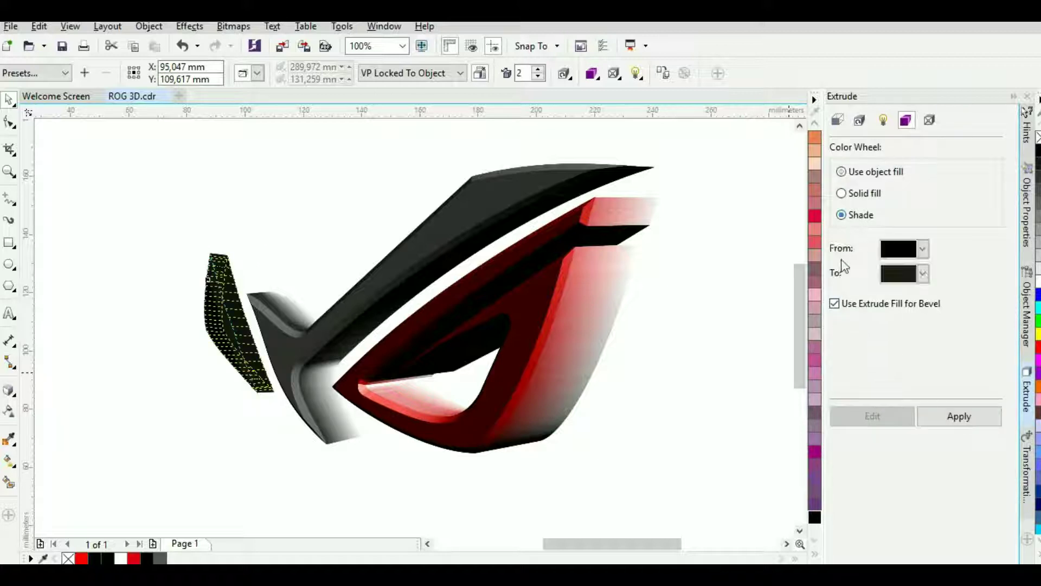
left_click(845, 304)
left_click(929, 326)
left_click(909, 353)
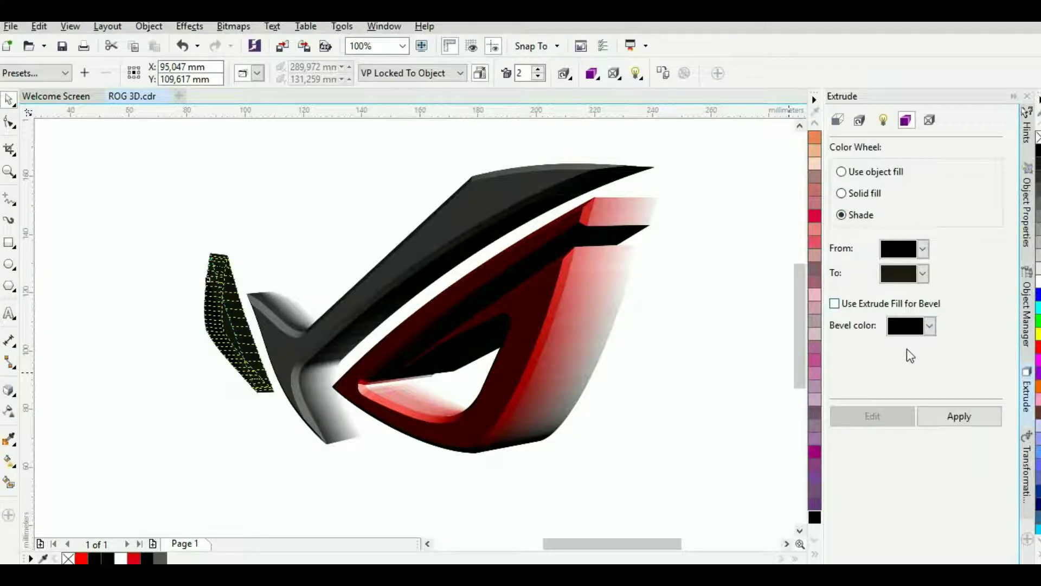
left_click(922, 274)
left_click(929, 301)
left_click(959, 416)
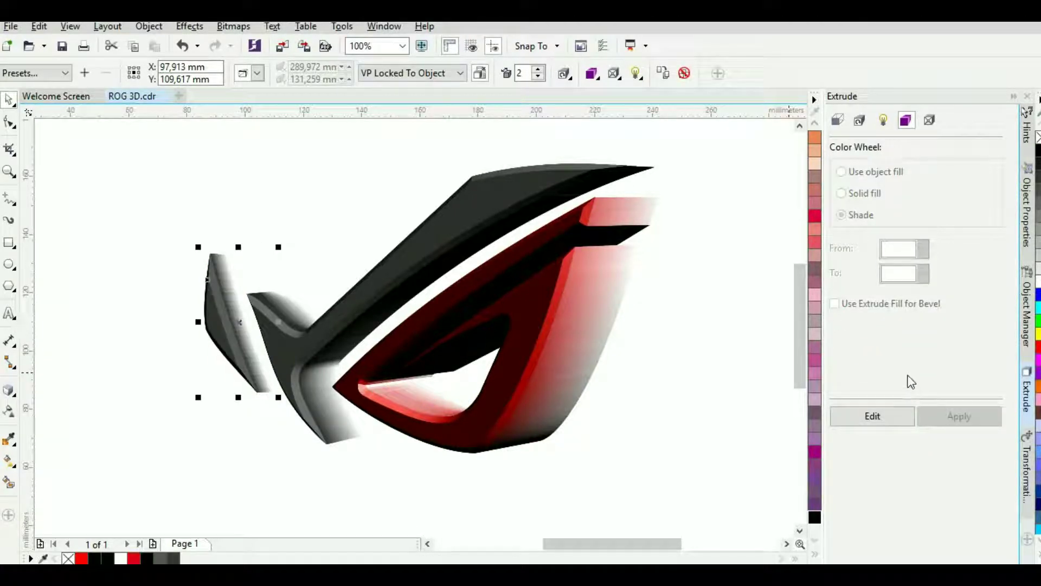
- Change the end colour of the leftmost piece's extrusion shade to grey
left_click(888, 408)
left_click(924, 277)
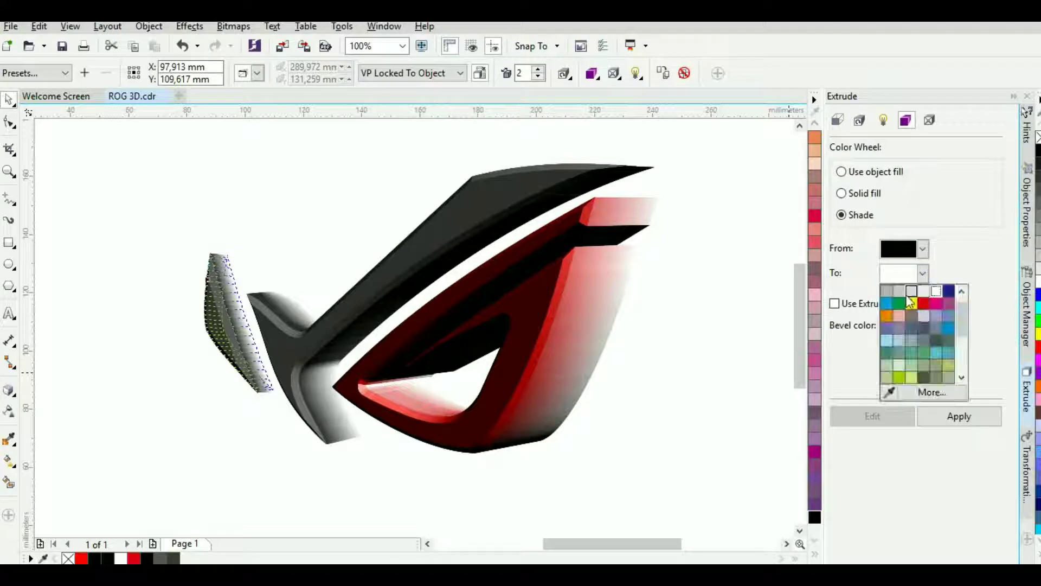
left_click(960, 297)
left_click(943, 422)
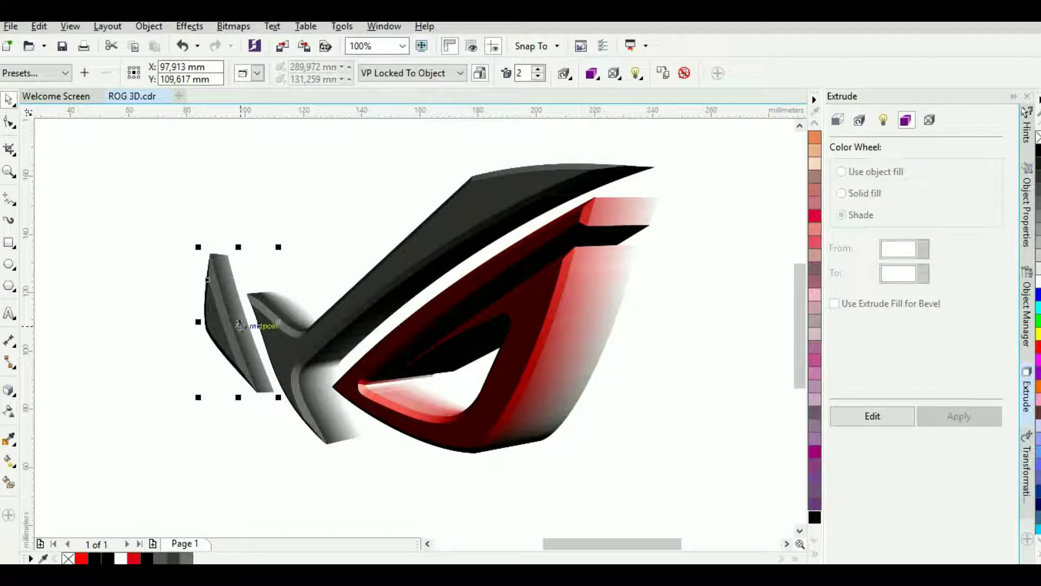
- Move the small leftmost piece slightly closer to the black brow and deselect it
left_click(165, 287)
left_click_drag(225, 325, 234, 322)
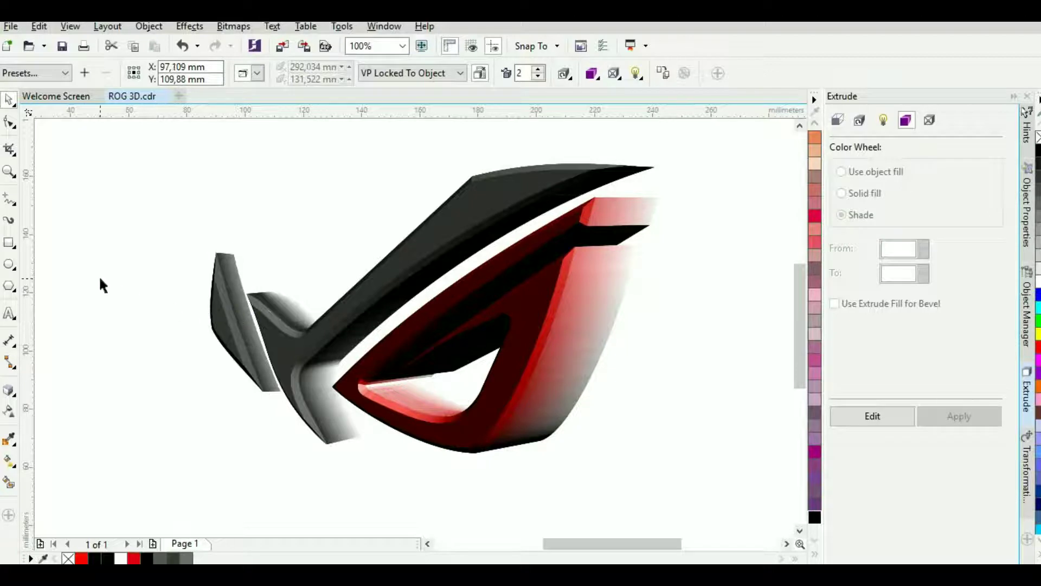
left_click(62, 285)
- Draw a closed four-cornered outline of straight lines on the dark red front face, between the eye opening and the outer bevel
left_click(10, 199)
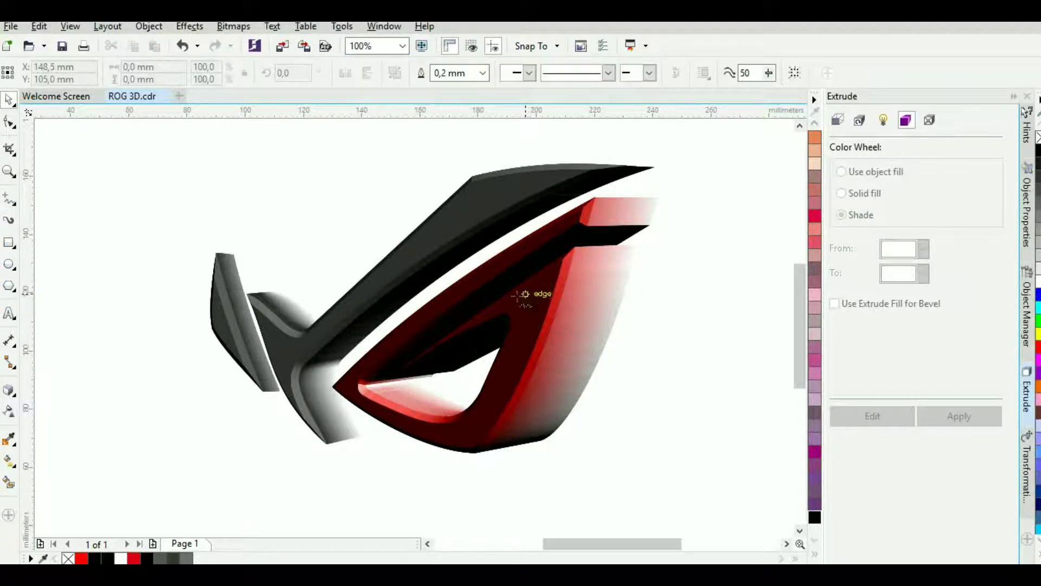
scroll(452, 313, "up", 2)
left_click(438, 319)
left_click(572, 228)
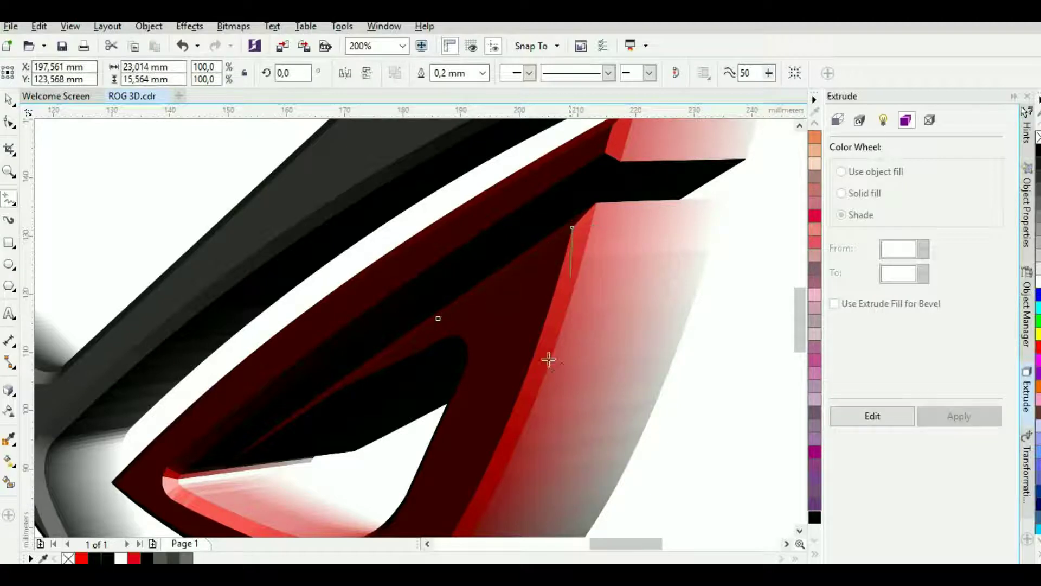
left_click(476, 491)
mouse_move(477, 490)
left_mouse_down()
mouse_move(500, 306)
mouse_move(439, 318)
left_mouse_up()
left_click(439, 318)
- Reshape the new outline's long inner edge into a gentle curve with the Shape tool
left_click(10, 122)
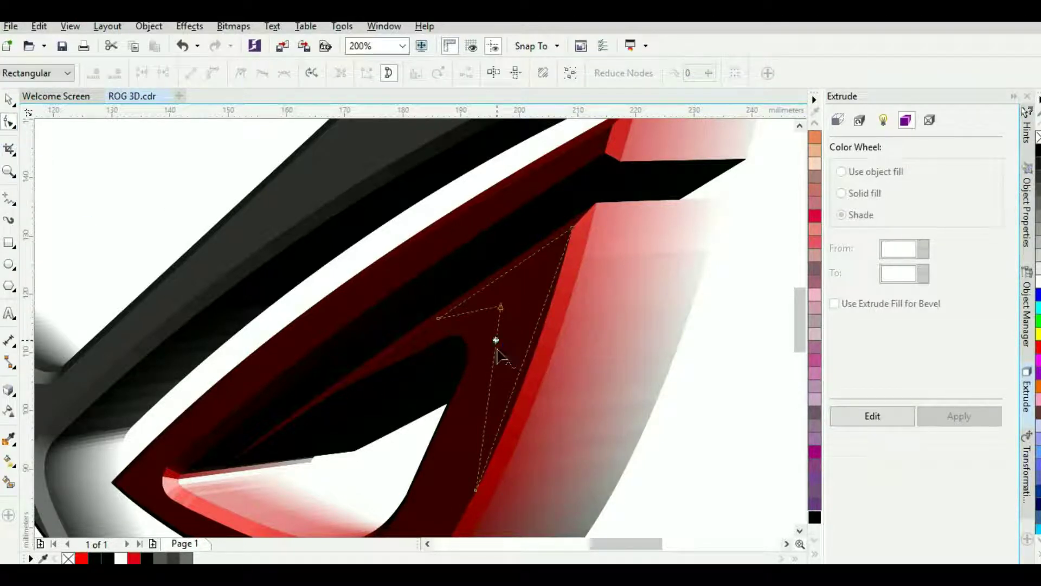
left_click(501, 368)
left_click_drag(500, 368, 507, 365)
left_click_drag(484, 430, 477, 427)
- Convert the outline's long outer edge to a curve and bend it to follow the bright red bevel
left_click(375, 274)
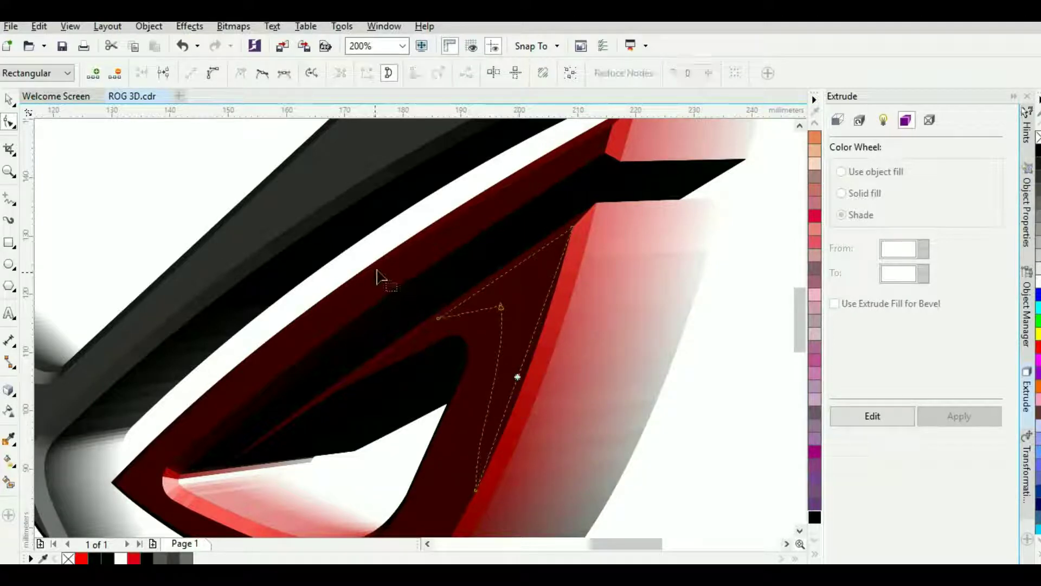
left_click(213, 72)
left_click_drag(541, 314, 547, 314)
left_click_drag(511, 412, 519, 413)
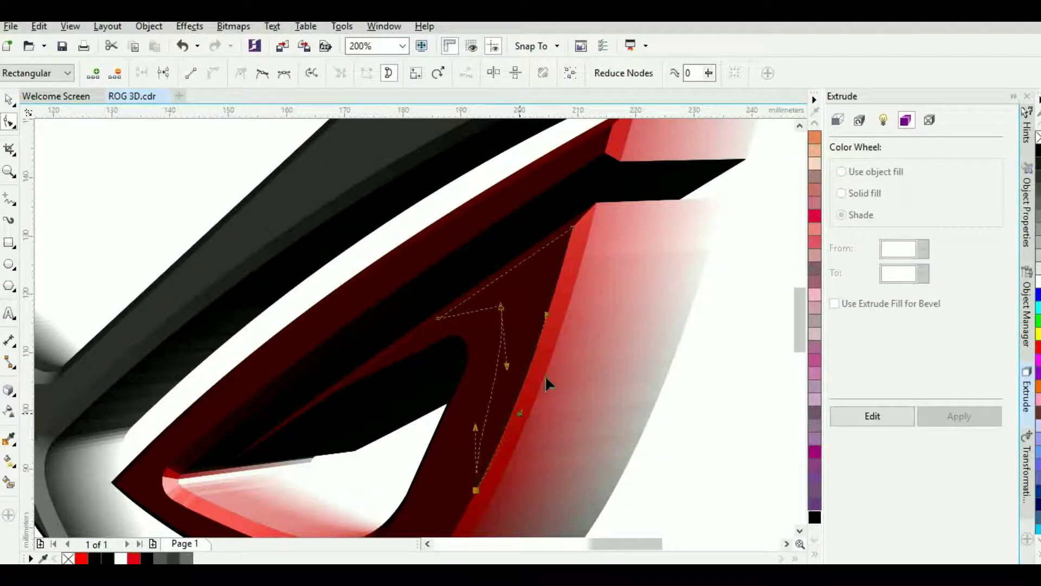
- Convert the outline's short upper inner edge to a curve and bend it upward
left_click(482, 309)
left_click(213, 73)
mouse_move(482, 310)
left_mouse_down()
mouse_move(480, 296)
mouse_move(467, 325)
mouse_move(487, 300)
mouse_move(481, 292)
left_mouse_up()
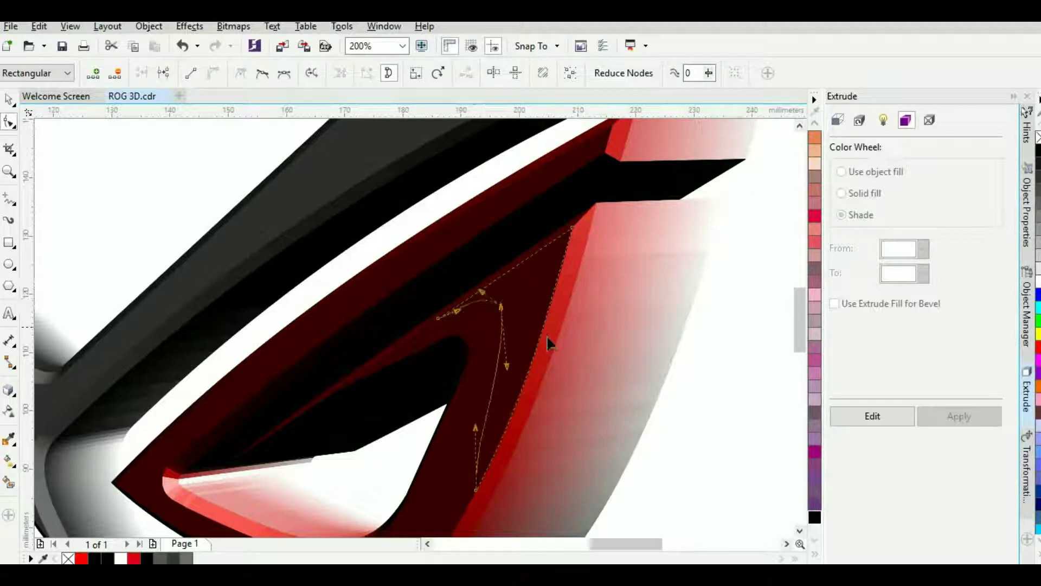
- Refine the curve of the outline's inner edge, fill the shape white and remove its outline
left_click_drag(476, 434, 491, 404)
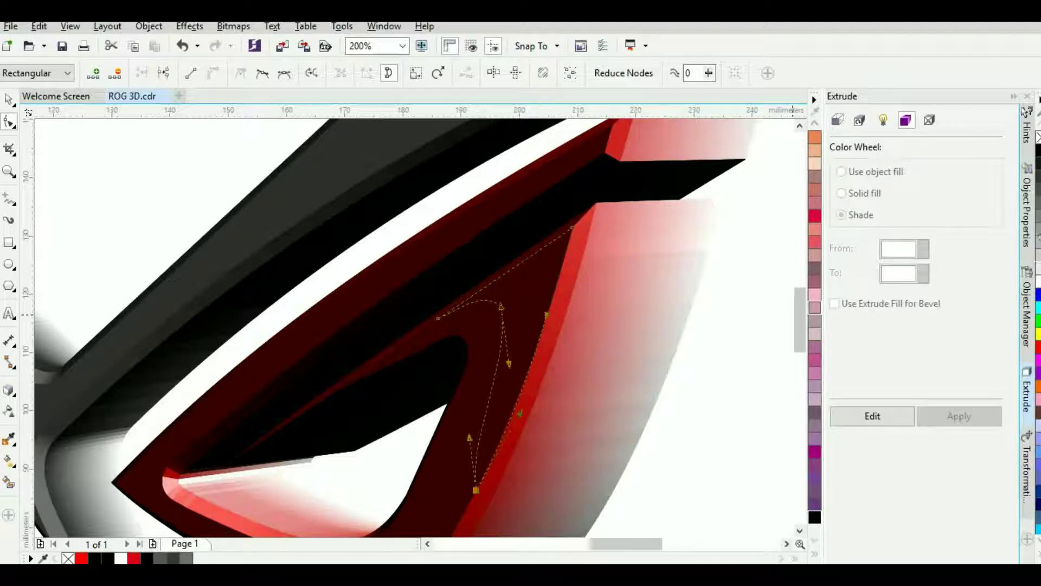
left_click(1038, 281)
right_click(1038, 137)
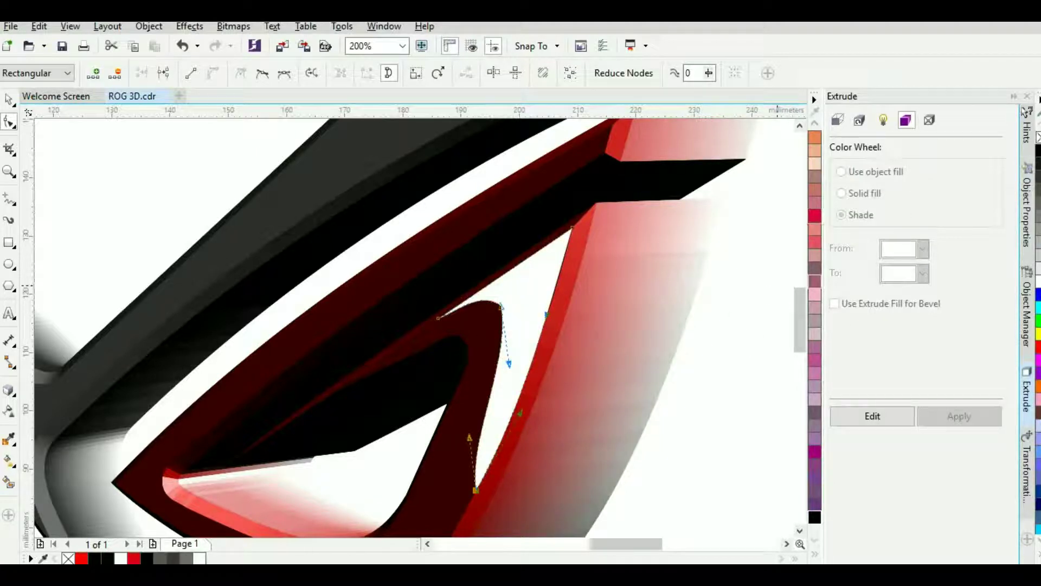
- Draw a closed four-cornered straight-line outline about 55 × 35 mm along the upper dark red band of the front face
left_click(9, 198)
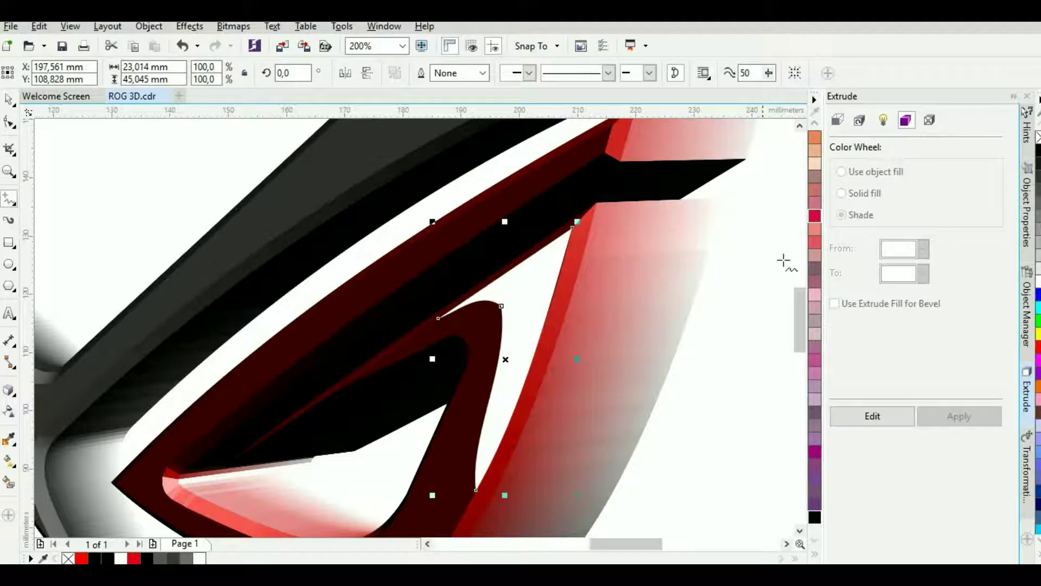
scroll(720, 205, "up", 2)
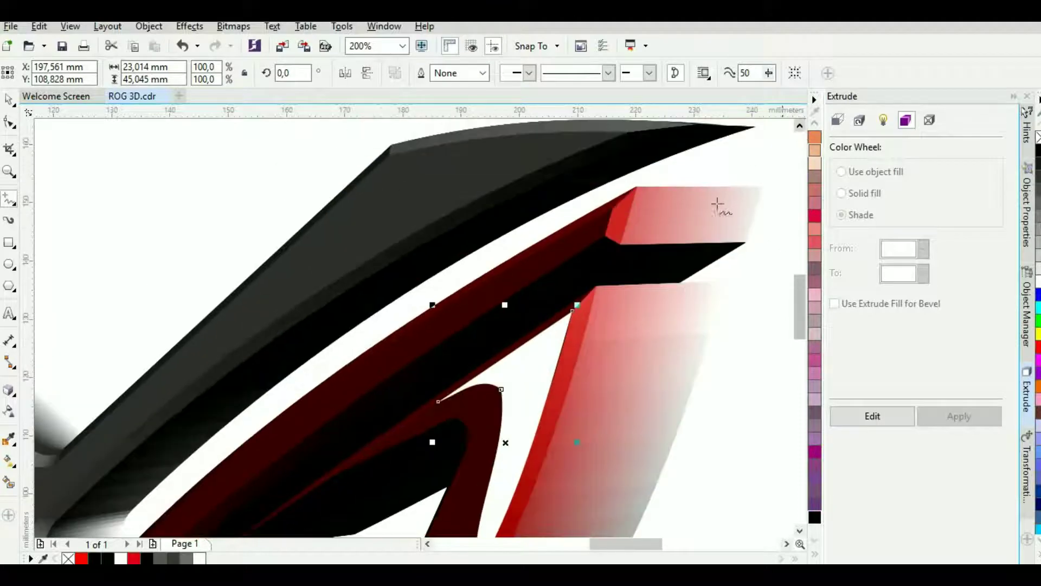
left_click(610, 213)
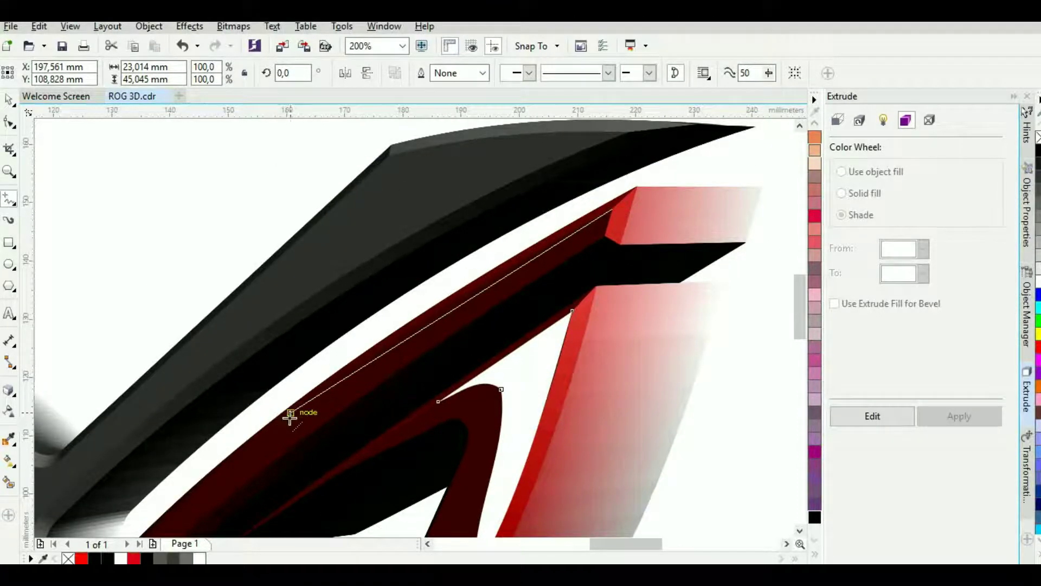
left_click(291, 413)
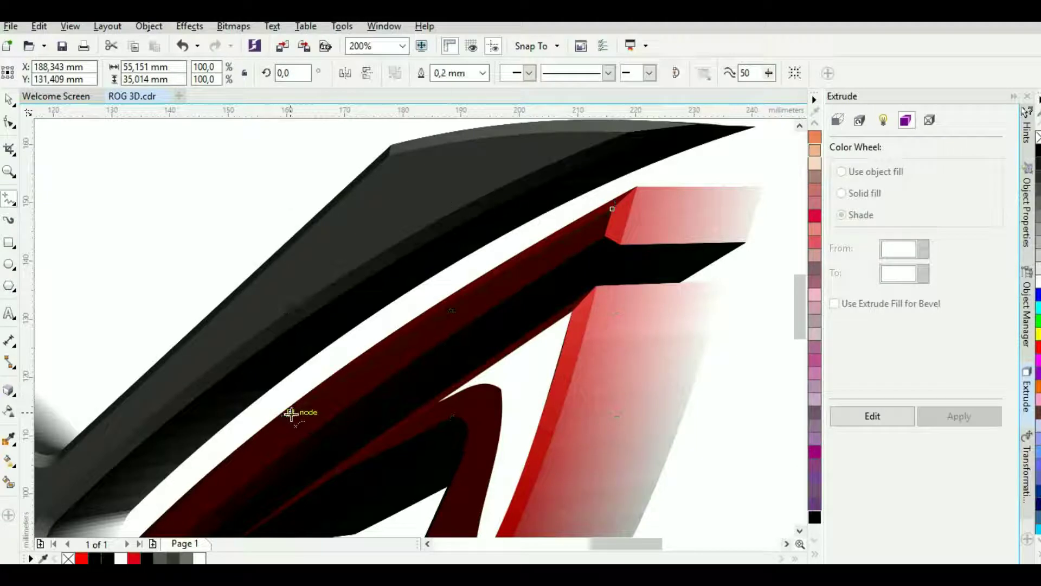
left_click(374, 388)
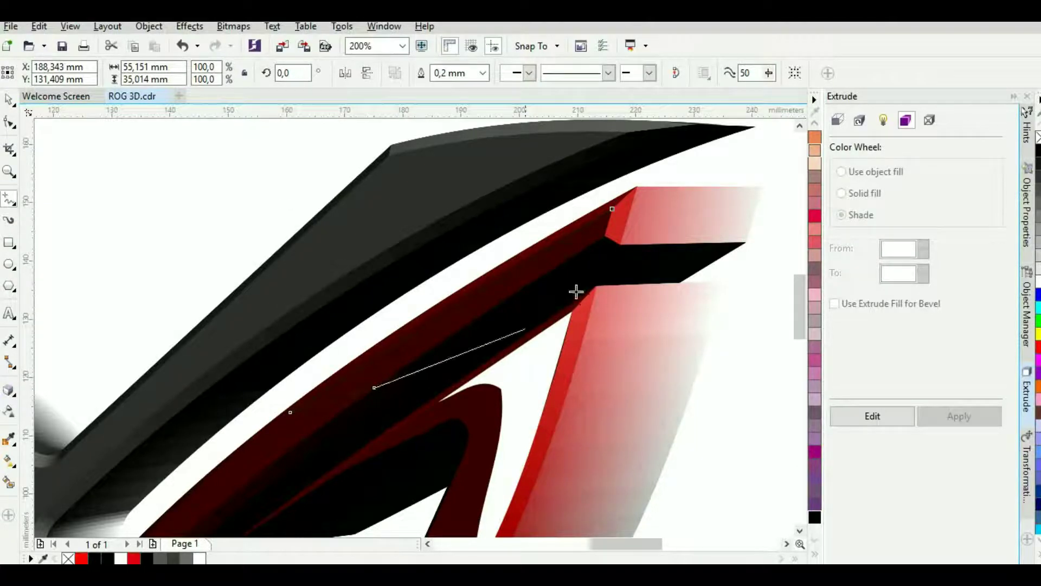
left_click(604, 237)
left_click(612, 210)
- Convert the new outline's long lower edge to a curve and bend it to follow the border of the black side
left_click(10, 122)
scroll(437, 358, "up", 2)
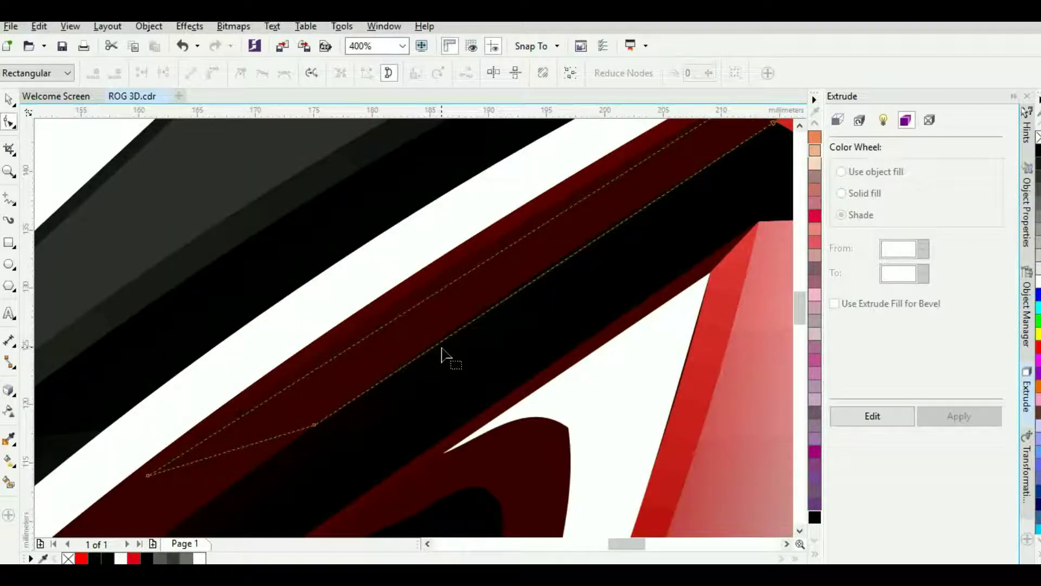
left_click(214, 75)
left_click_drag(463, 325, 322, 420)
left_click(322, 420)
left_click_drag(464, 326, 459, 317)
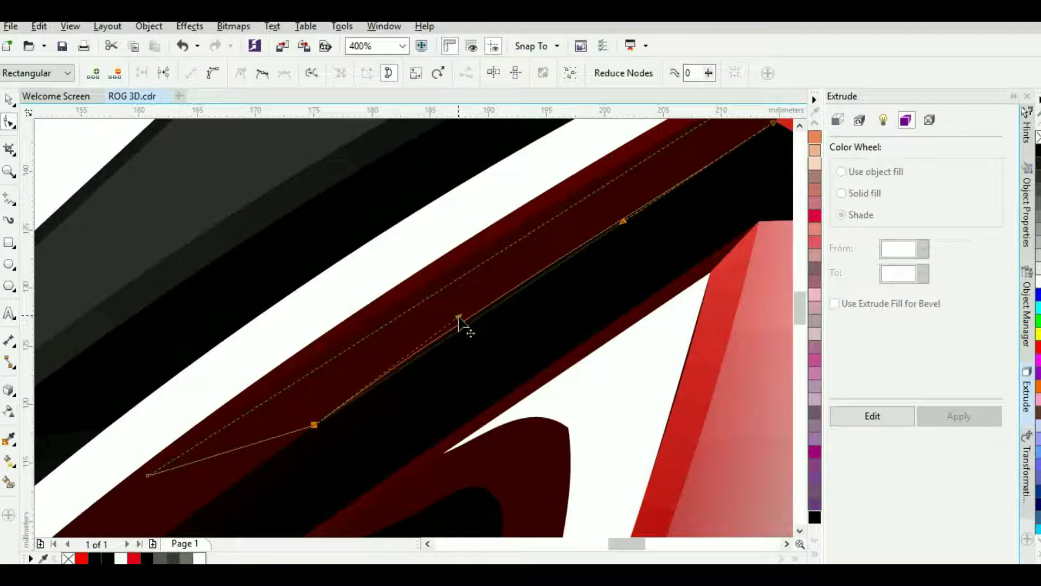
left_click(622, 222)
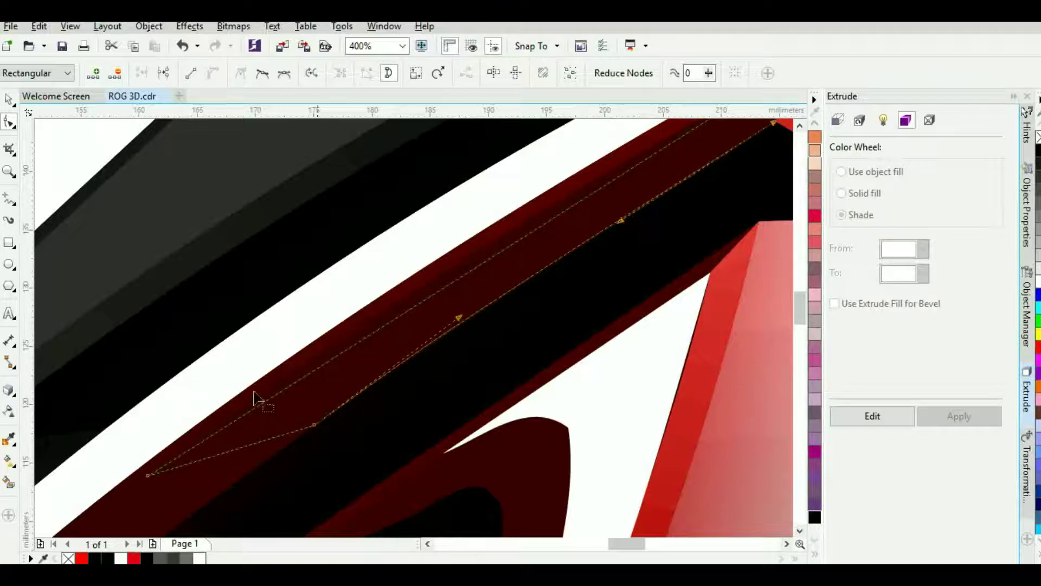
- Convert the outline's long upper edge to a curve and bend it parallel to the band's outer bevel
scroll(689, 261, "down", 2)
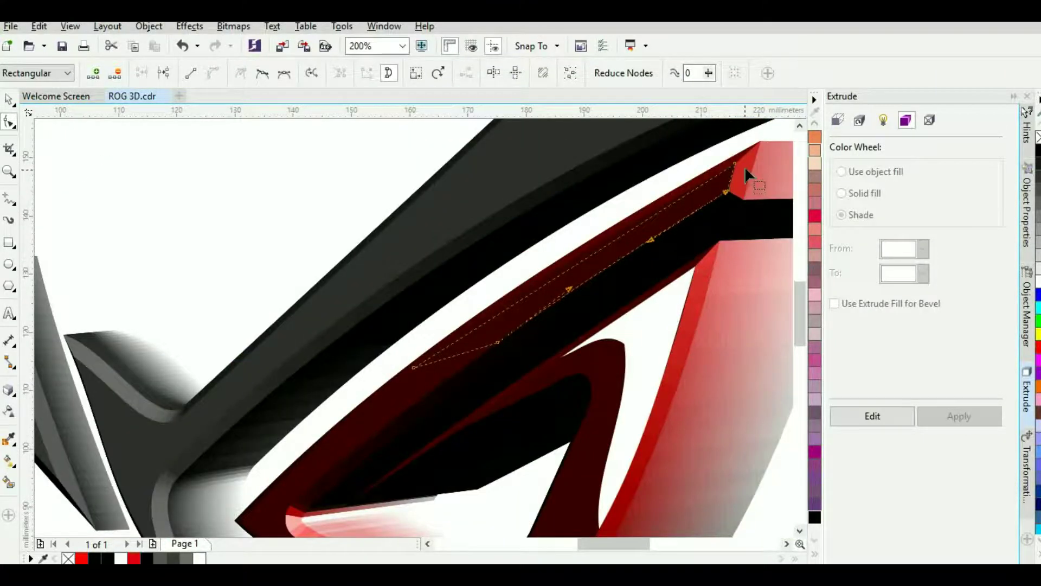
scroll(745, 168, "up", 2)
left_click(424, 351)
left_click(213, 72)
left_click_drag(512, 297, 485, 282)
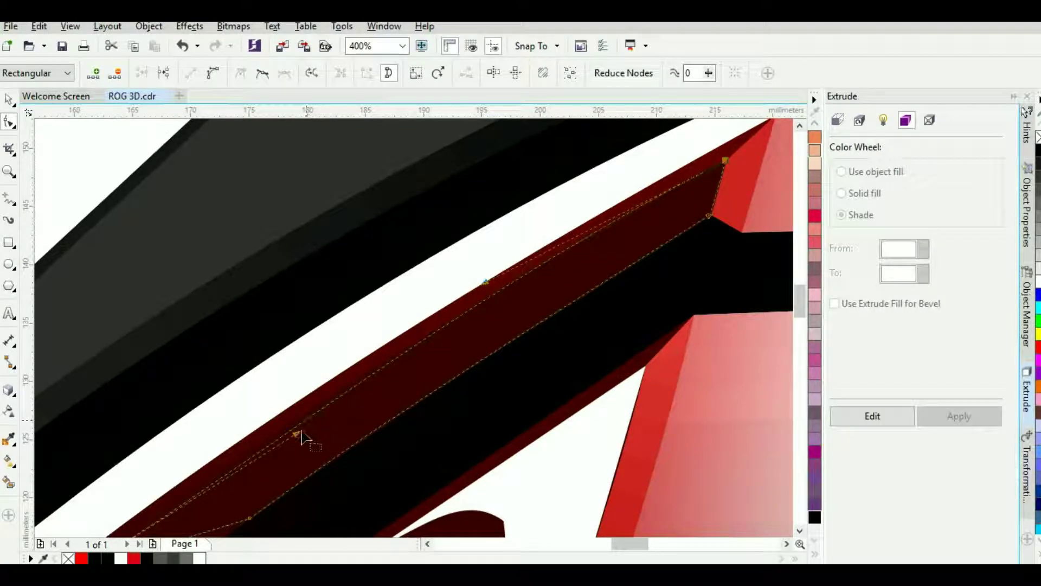
- Shape the outline's short lower end into an S-curve and fill the shape white without an outline
scroll(257, 513, "down", 4)
scroll(265, 493, "up", 2)
left_click(291, 458)
left_click(213, 73)
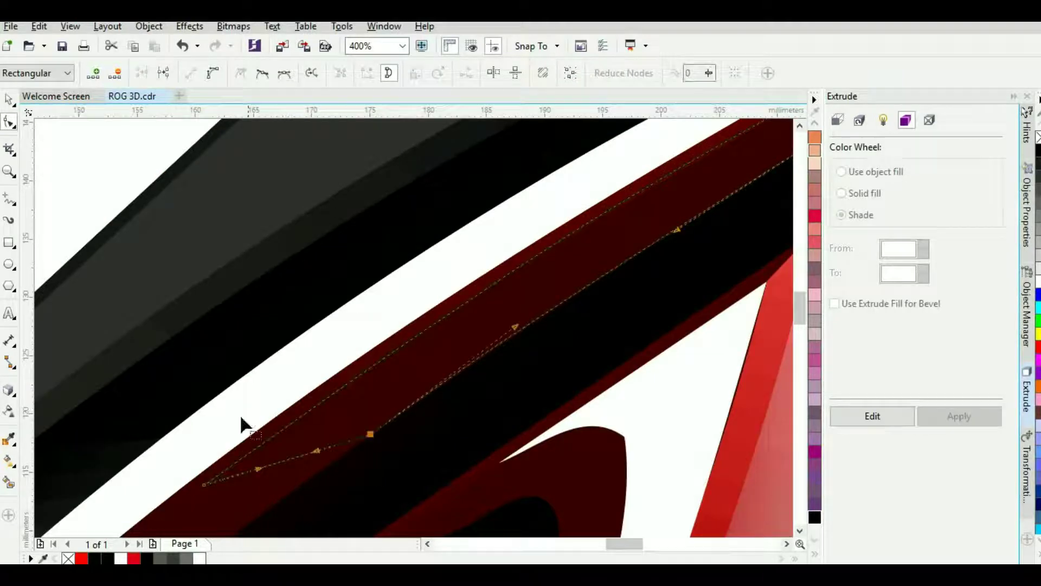
left_click_drag(262, 475, 297, 485)
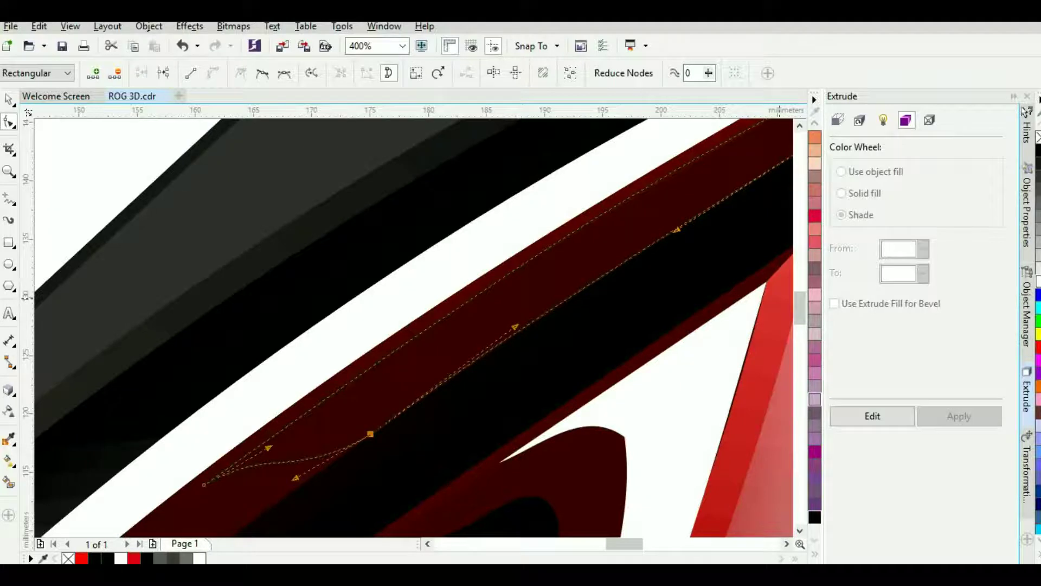
left_click(1037, 281)
scroll(531, 276, "down", 1)
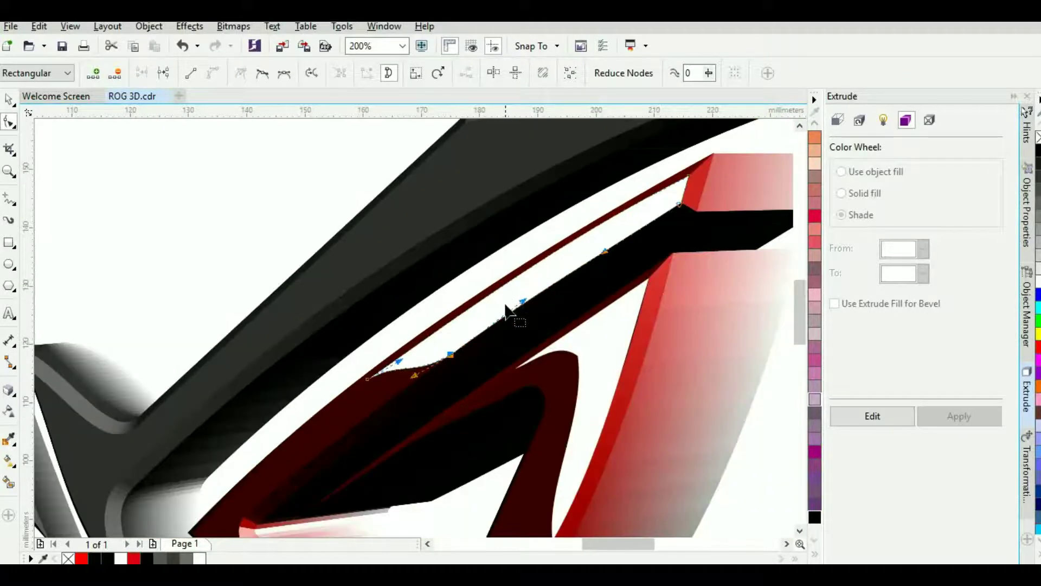
scroll(507, 308, "down", 1)
- Draw a closed four-cornered straight-line outline about 81 × 41 mm on the dark grey front face of the upper wing
left_click(8, 198)
scroll(543, 226, "up", 1)
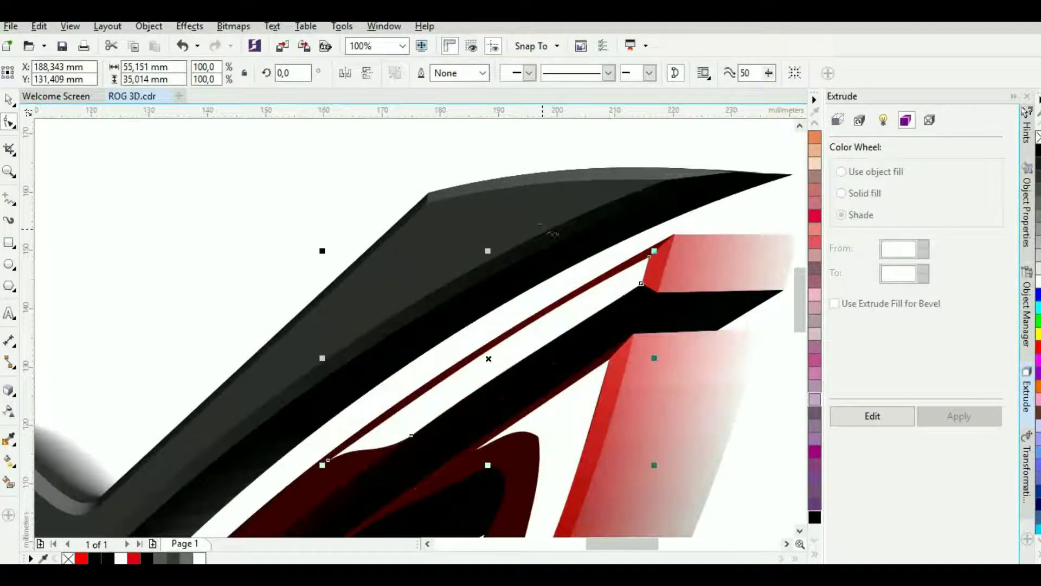
left_click(664, 180)
left_click(425, 204)
left_click(195, 416)
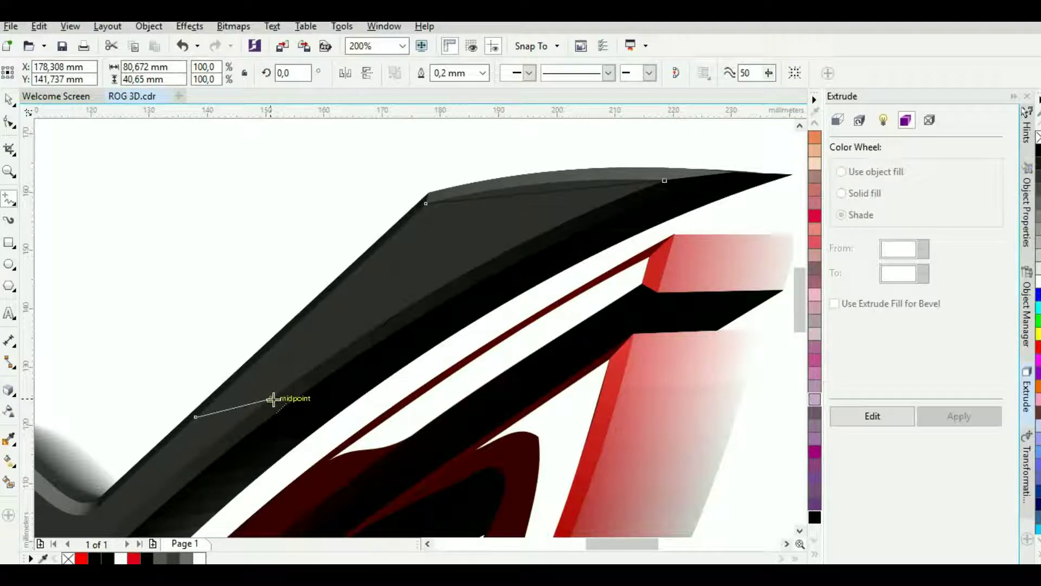
left_click(260, 405)
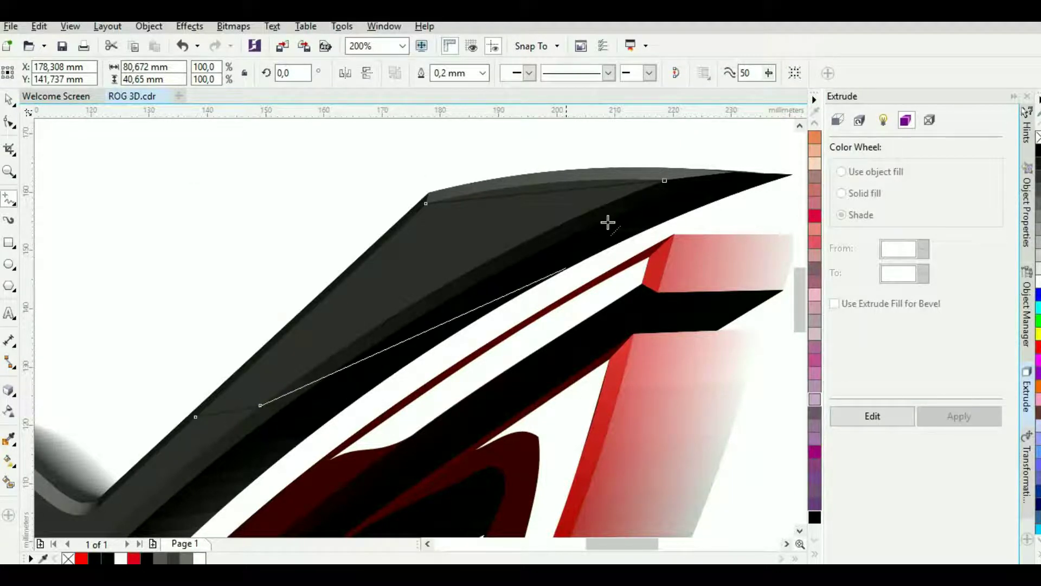
left_click(664, 181)
- Convert the grey wing outline's long lower edge to a curve and bend it along the inner bevel
left_click(9, 122)
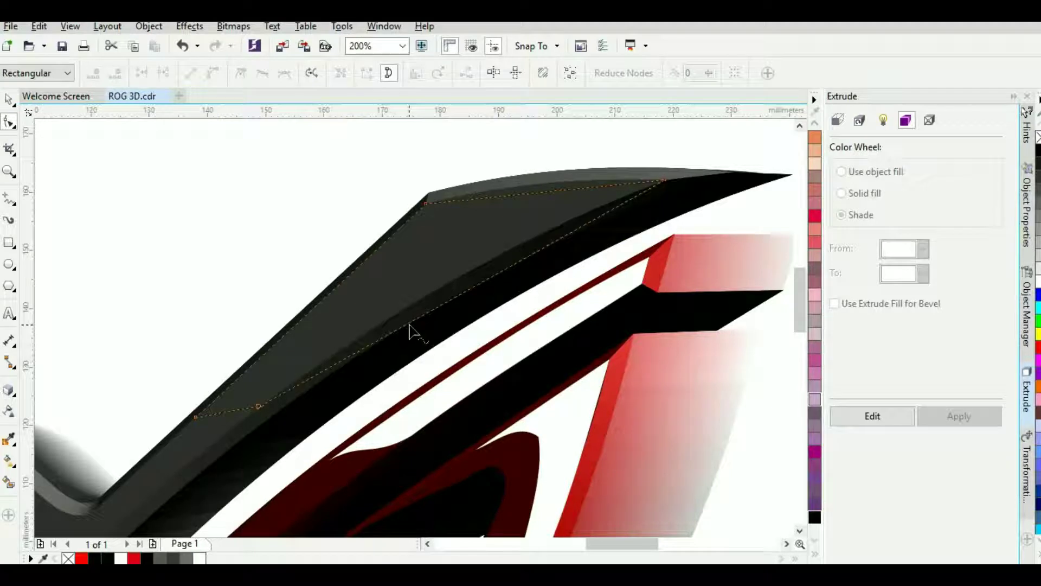
left_click(213, 73)
left_click_drag(394, 330, 381, 311)
left_click_drag(532, 254, 524, 235)
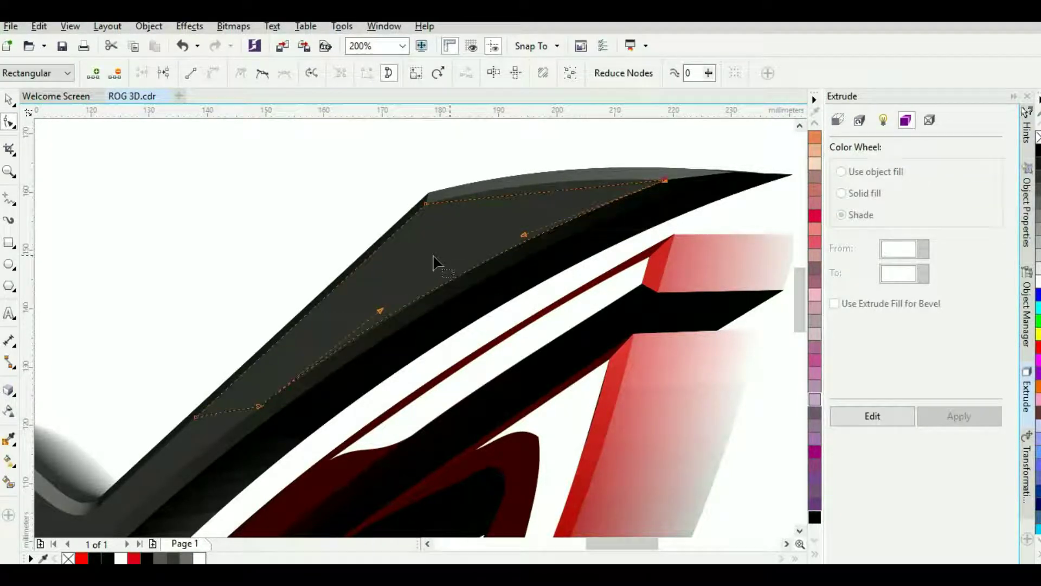
- Convert the wing outline's top edge to a curve and bend it upward to follow the upper bevel
left_click(536, 194)
left_click(213, 73)
left_click_drag(506, 197, 507, 178)
left_click_drag(597, 194, 594, 180)
- Convert the wing outline's short lower end to a curve and shape it into a slight S
left_click(223, 412)
left_click(212, 73)
mouse_move(240, 411)
left_mouse_down()
mouse_move(243, 419)
mouse_move(228, 400)
left_mouse_up()
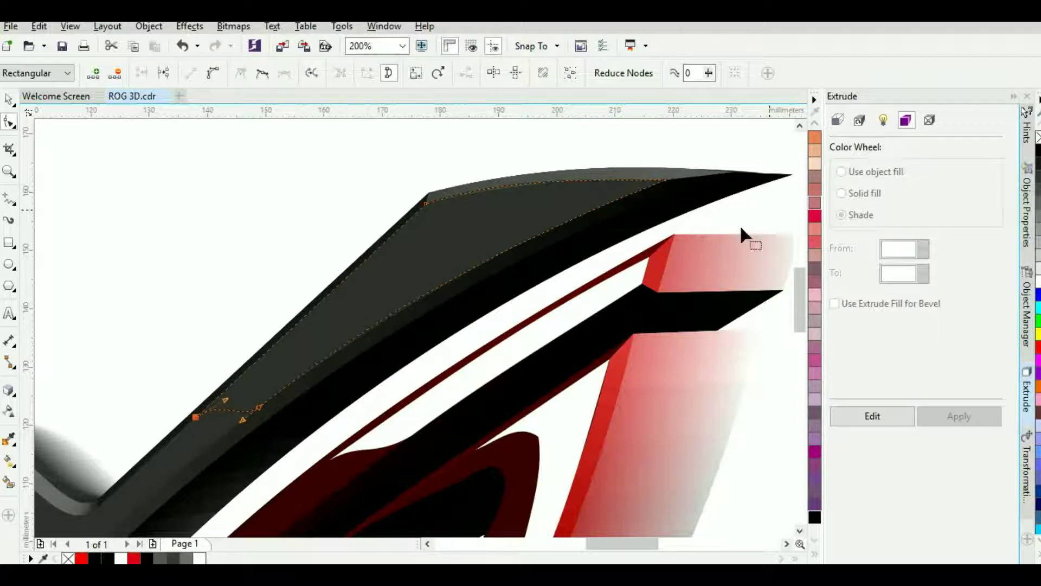
- Fine-tune the curve of the wing outline's long lower edge and fill the shape white without an outline
left_click(258, 406)
left_click_drag(382, 313, 383, 316)
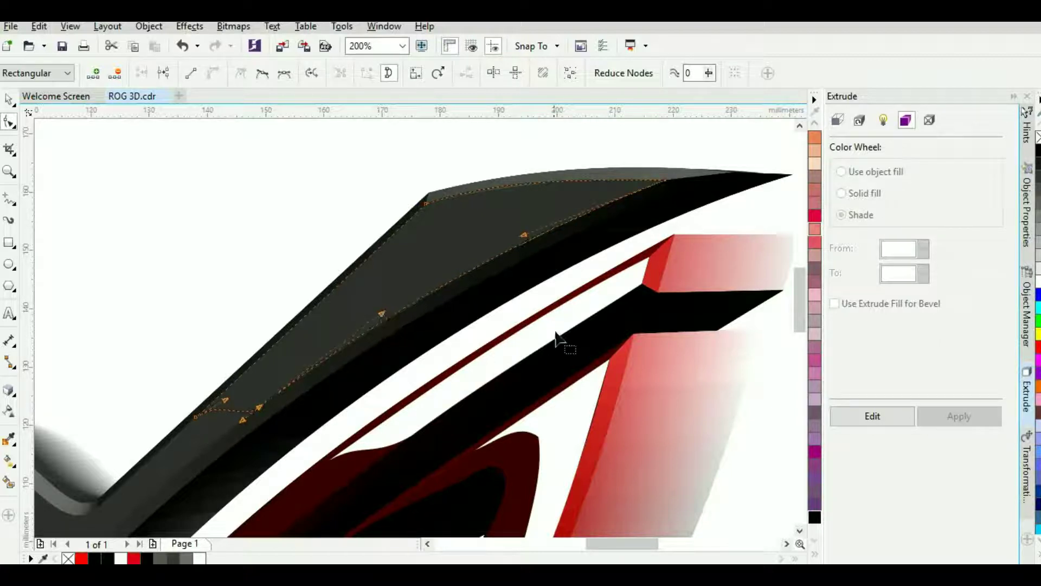
left_click(427, 204)
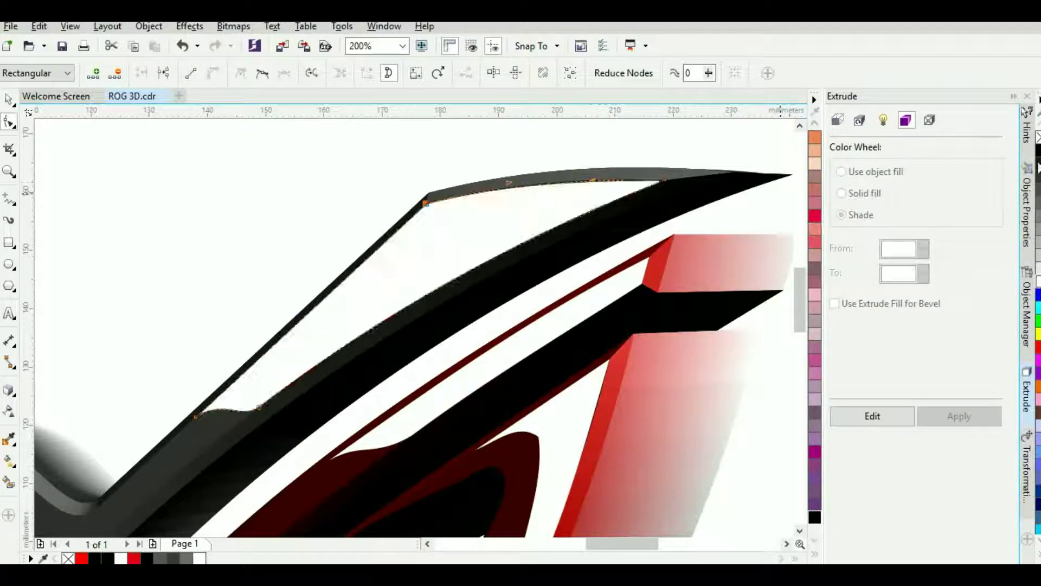
- Draw a closed six-cornered straight-line outline about 43 × 43 mm on the dark grey face where the wing branches join
scroll(233, 384, "down", 4)
scroll(179, 460, "up", 1)
left_click_drag(593, 549, 560, 549)
scroll(339, 439, "up", 1)
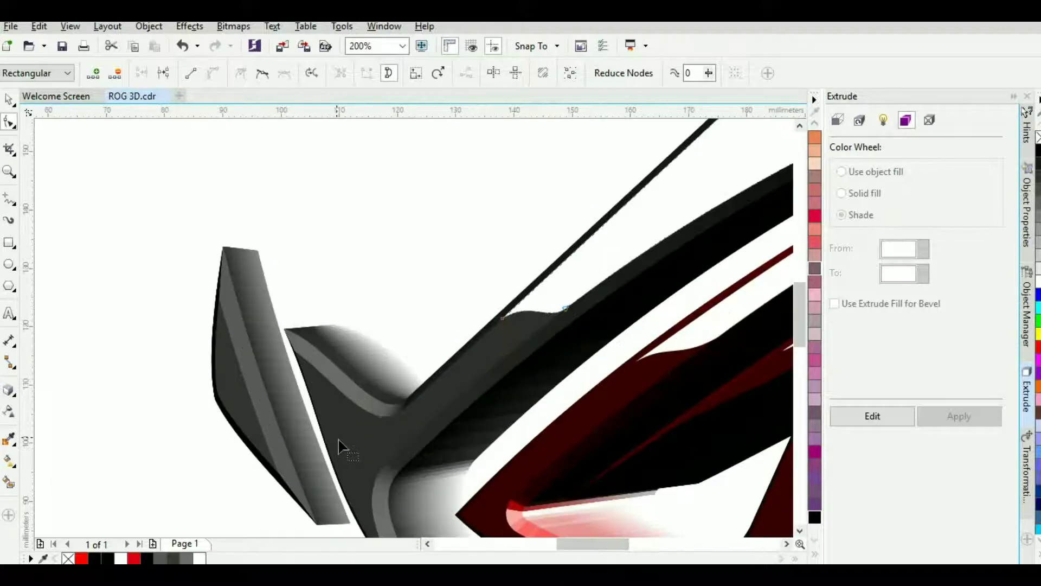
left_click(8, 204)
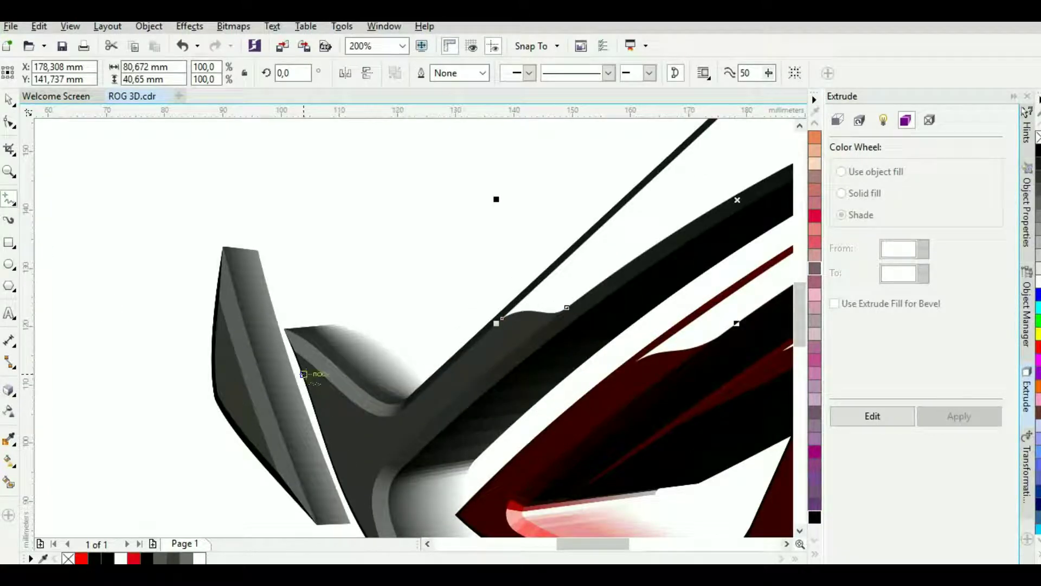
left_click(293, 352)
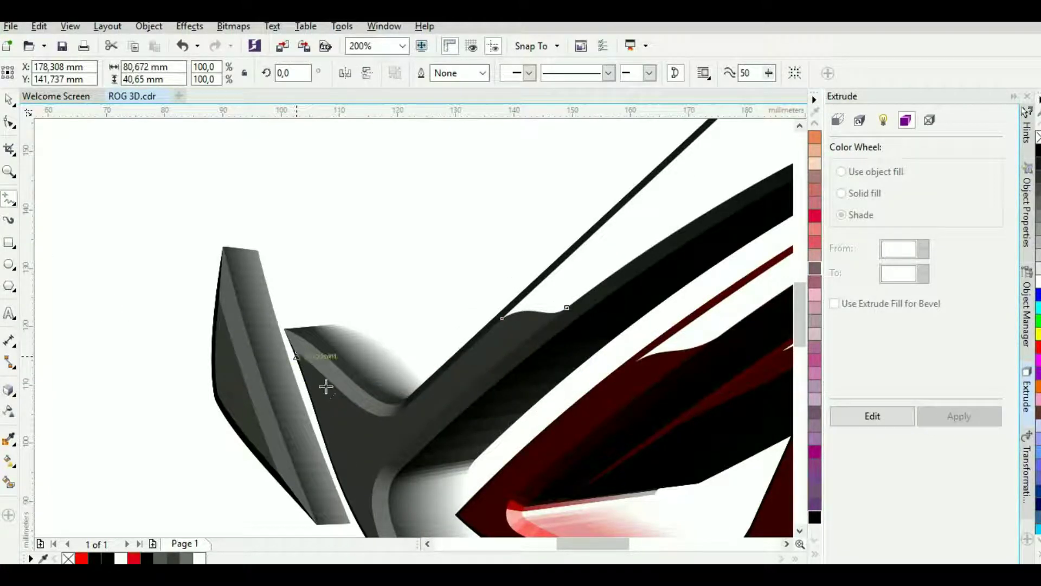
left_click(369, 413)
left_click(405, 407)
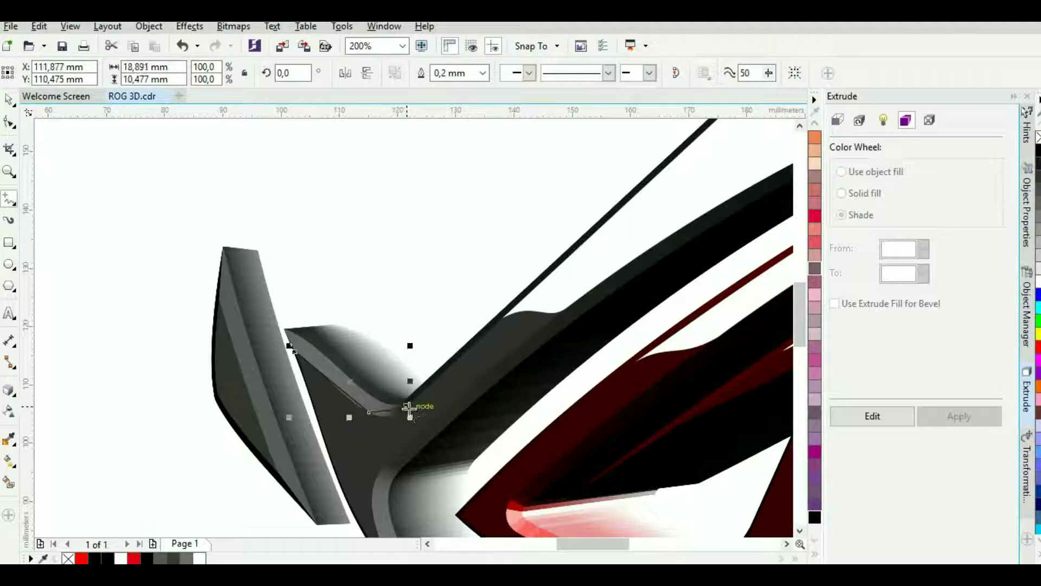
left_click(547, 321)
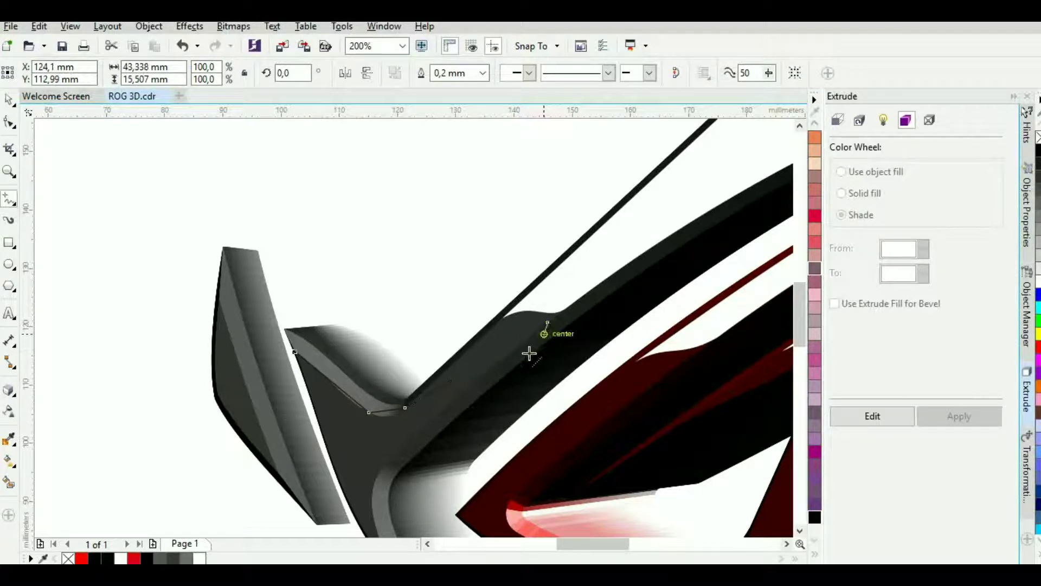
left_click(383, 467)
scroll(383, 467, "down", 3)
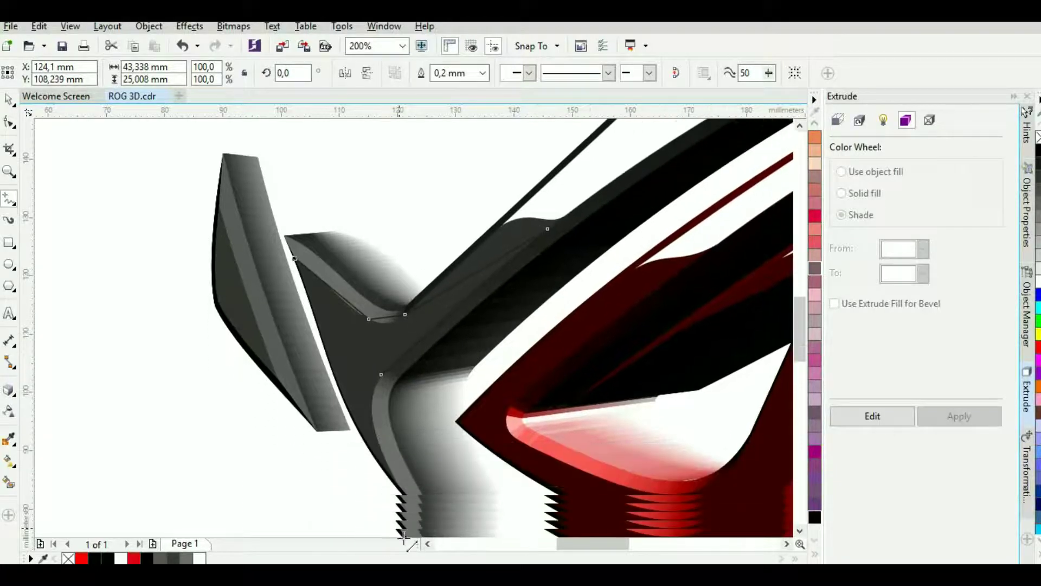
left_click(396, 465)
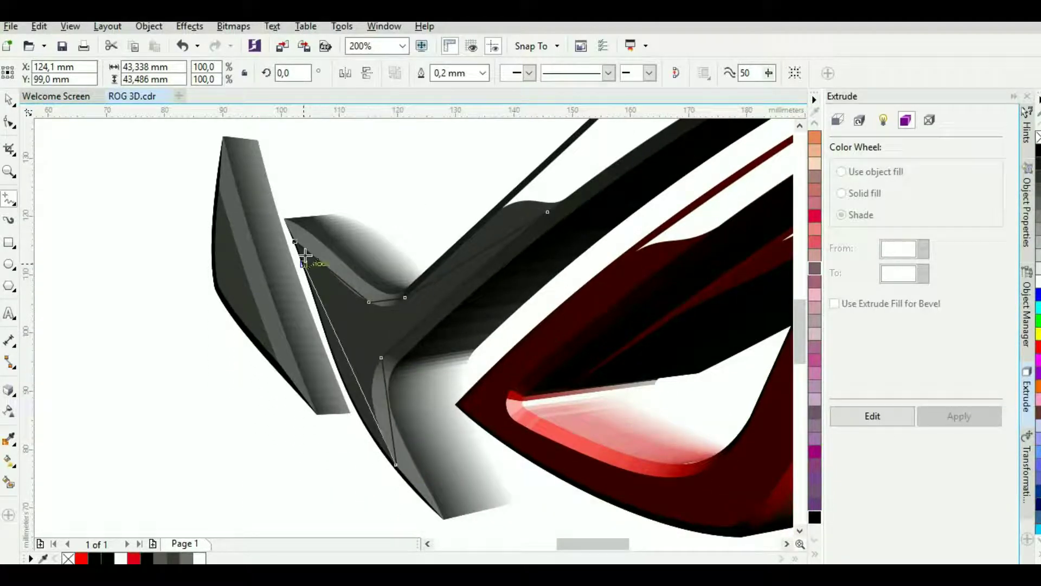
left_click(295, 243)
- Convert the six-cornered outline's long outer edge beside the white gap to a curve and start bending it along the face's border
key("F10")
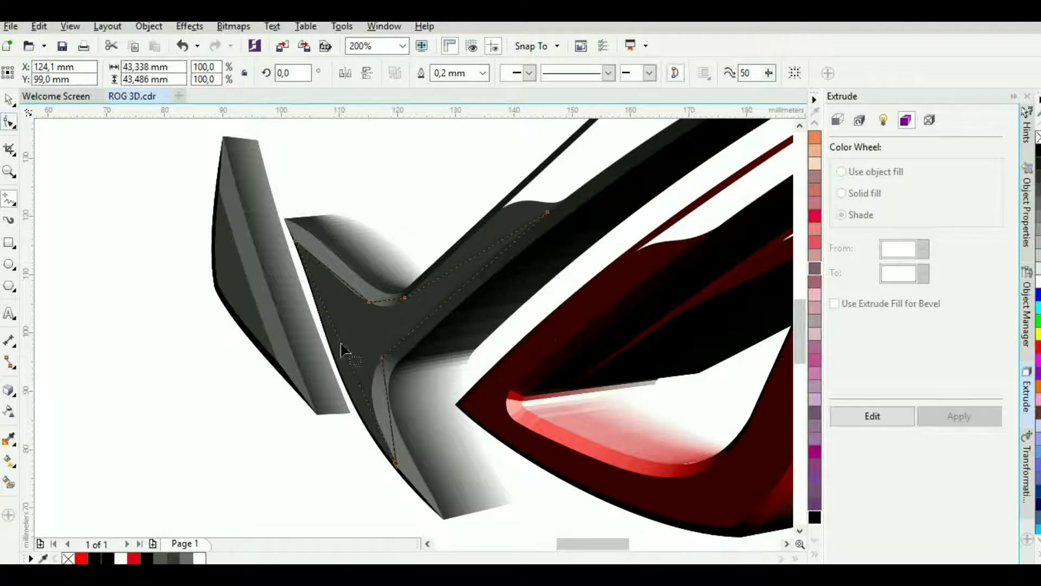
left_click(345, 353)
left_click(213, 72)
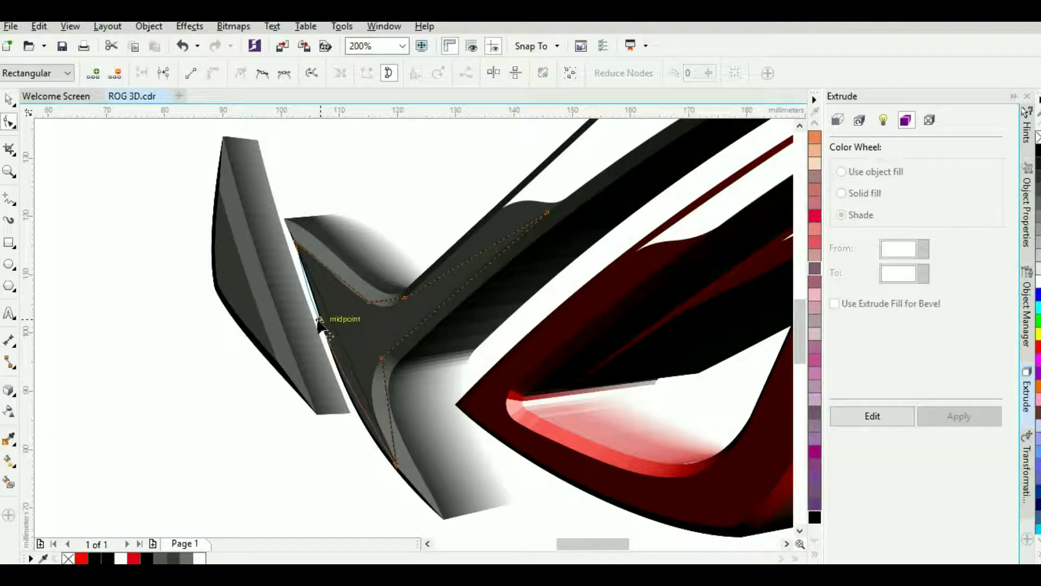
left_click(325, 319)
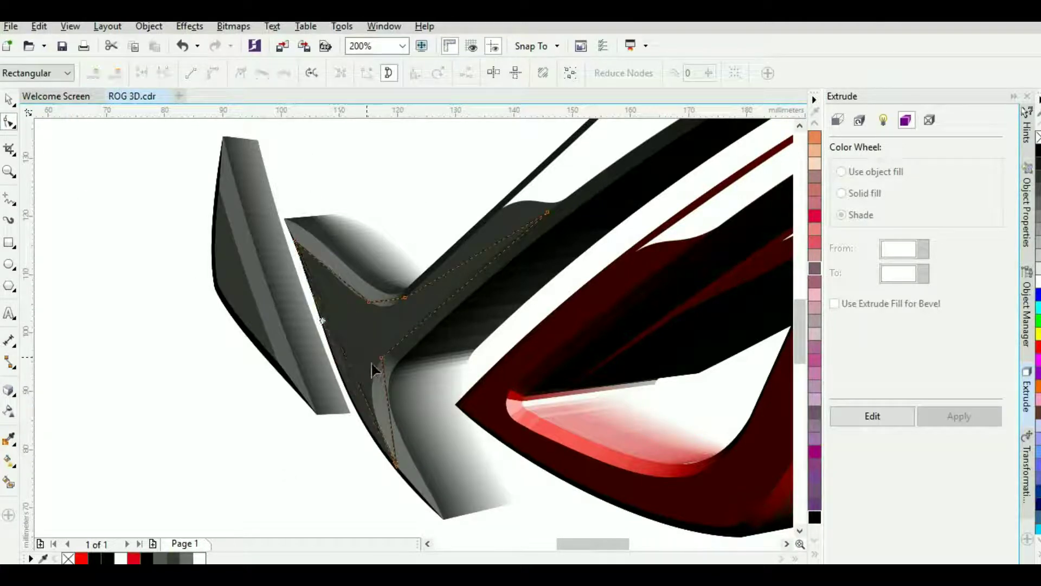
left_click(396, 465)
left_click_drag(361, 401, 351, 414)
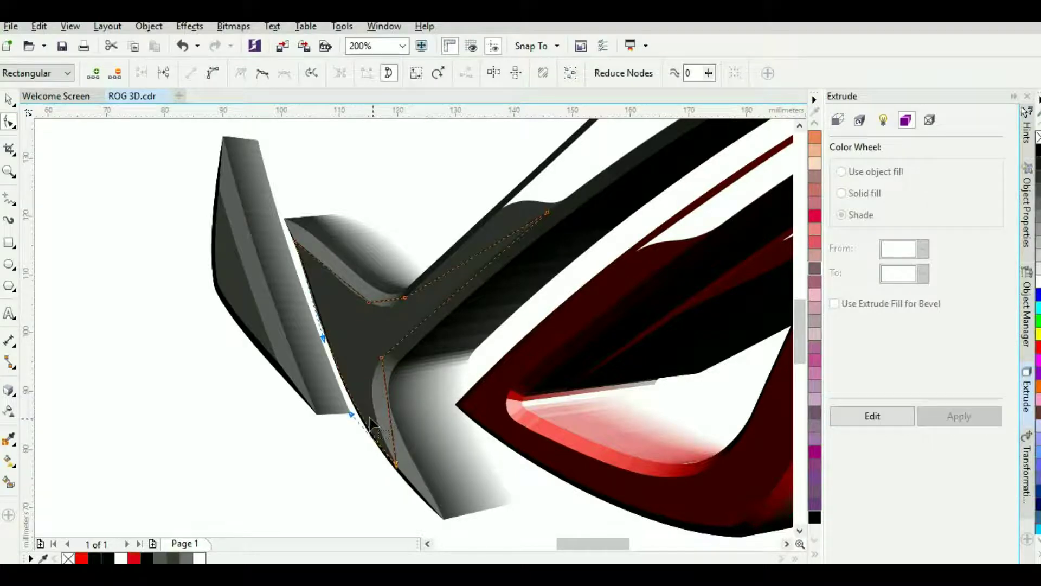
- Fine-tune the long outer edge's curve so it follows the dark face's border down to the lower tip
scroll(324, 337, "up", 1)
scroll(325, 339, "up", 4)
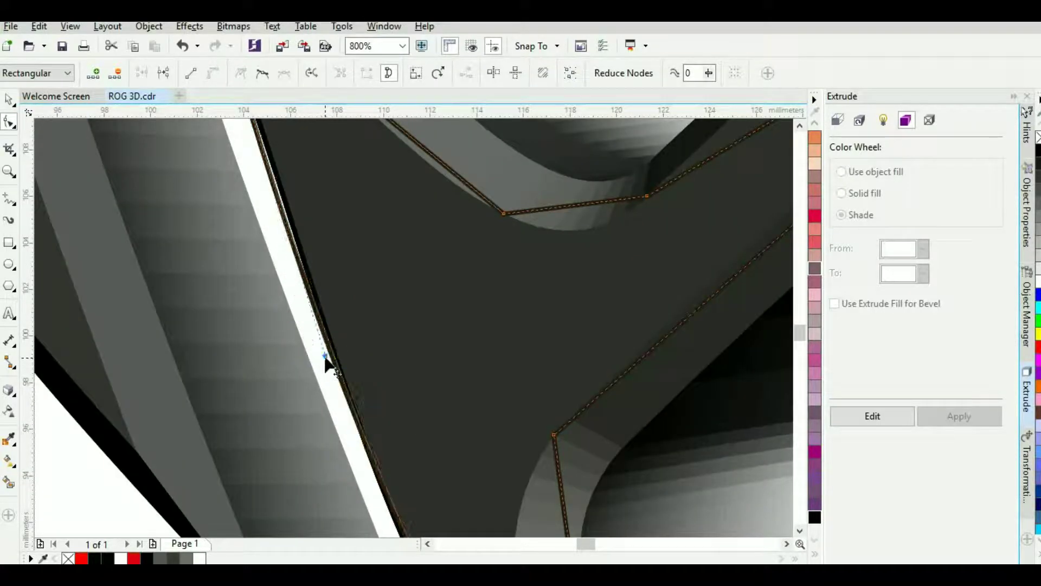
scroll(373, 392, "down", 2)
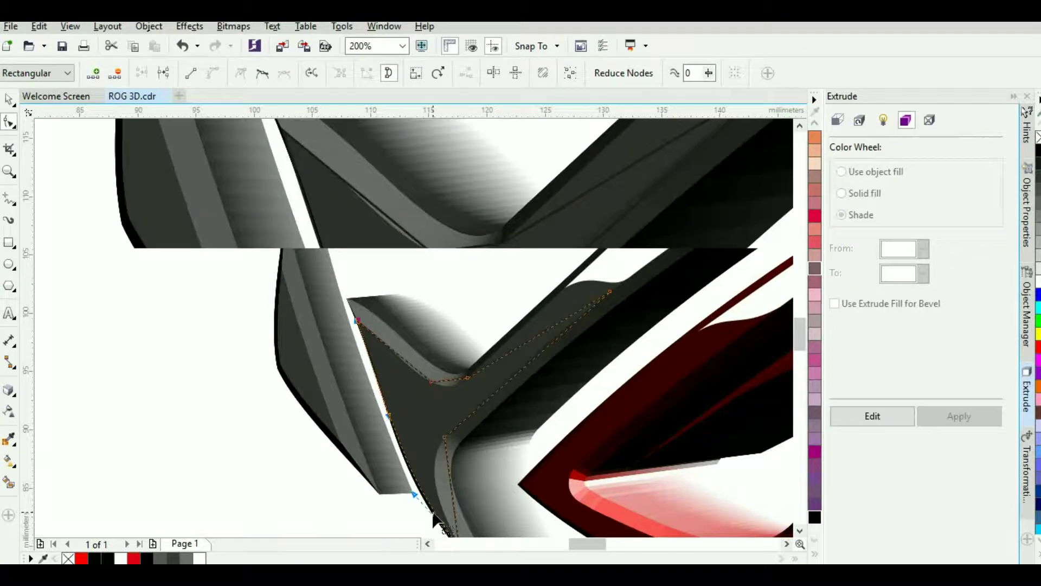
left_click_drag(392, 476, 406, 511)
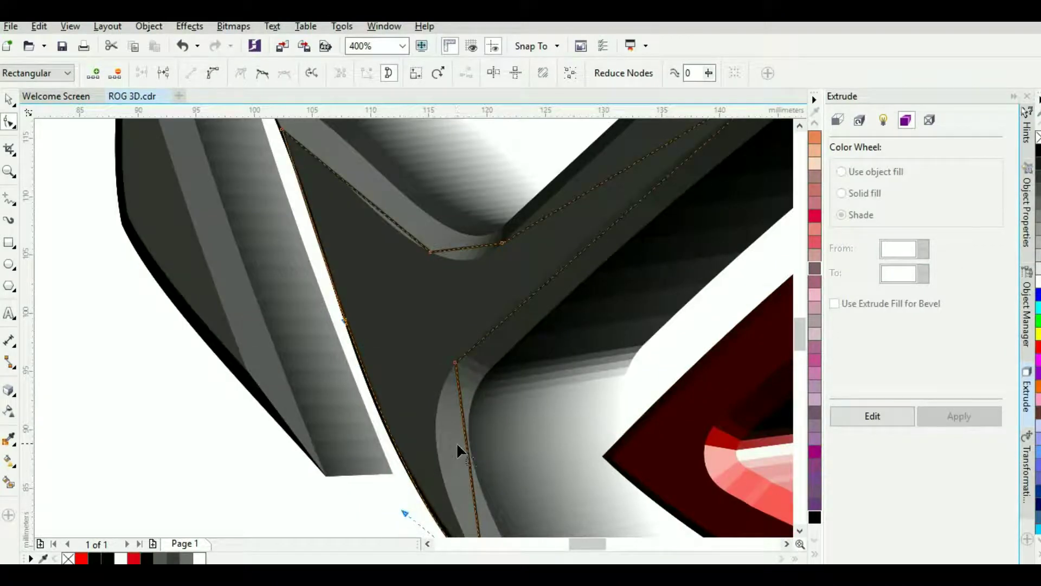
scroll(486, 457, "down", 1)
scroll(482, 522, "up", 2)
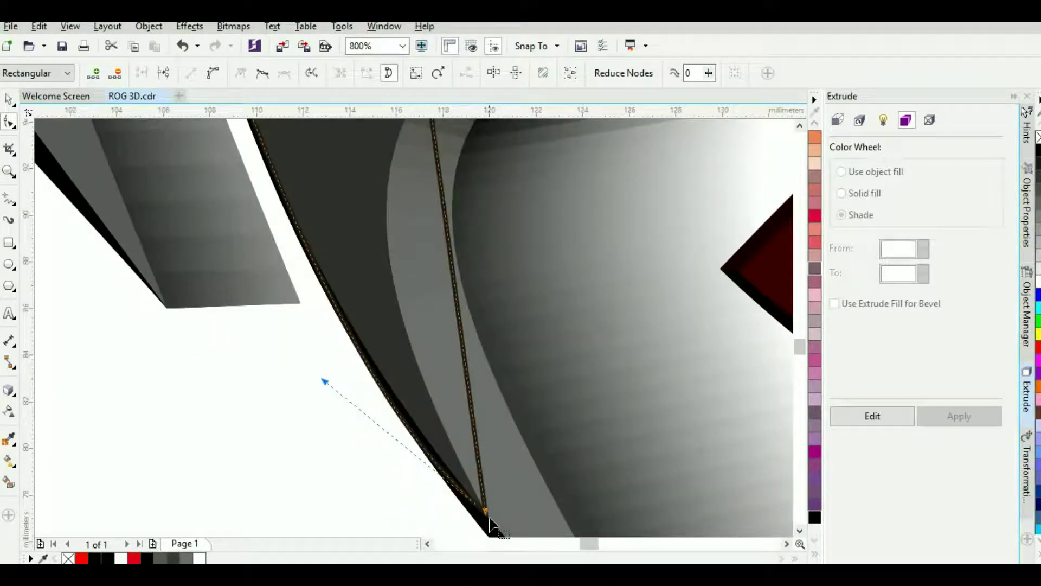
left_click(484, 512)
mouse_move(324, 381)
left_mouse_down()
mouse_move(318, 393)
mouse_move(325, 388)
left_mouse_up()
scroll(459, 312, "up", 1)
scroll(459, 311, "down", 2)
- Convert the outline's inner edge above the lower tip to a curve and bow it along the grey bevel
left_click(458, 284)
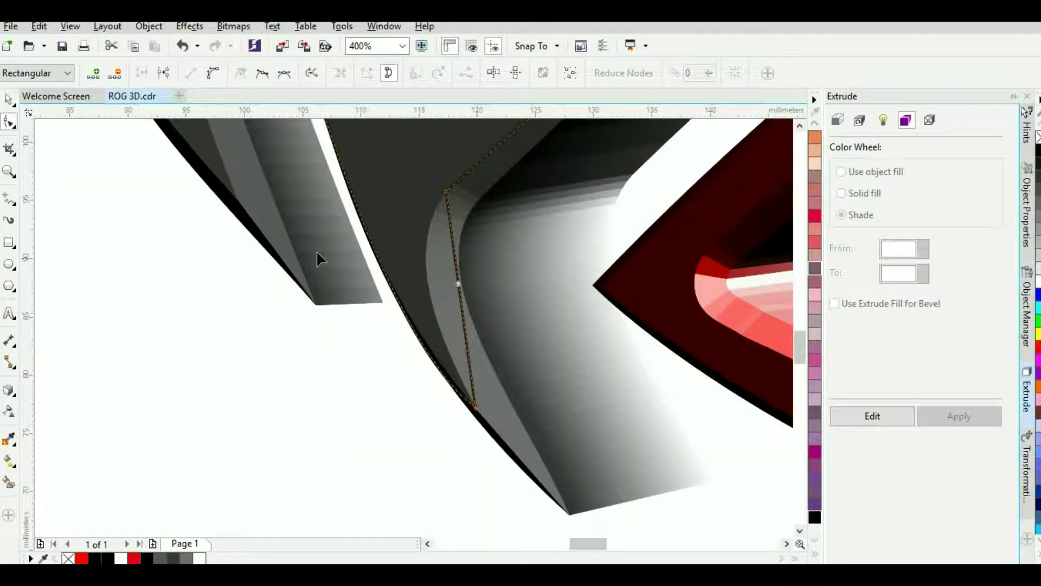
left_click(221, 70)
left_click_drag(458, 338, 431, 330)
left_click_drag(454, 262, 407, 243)
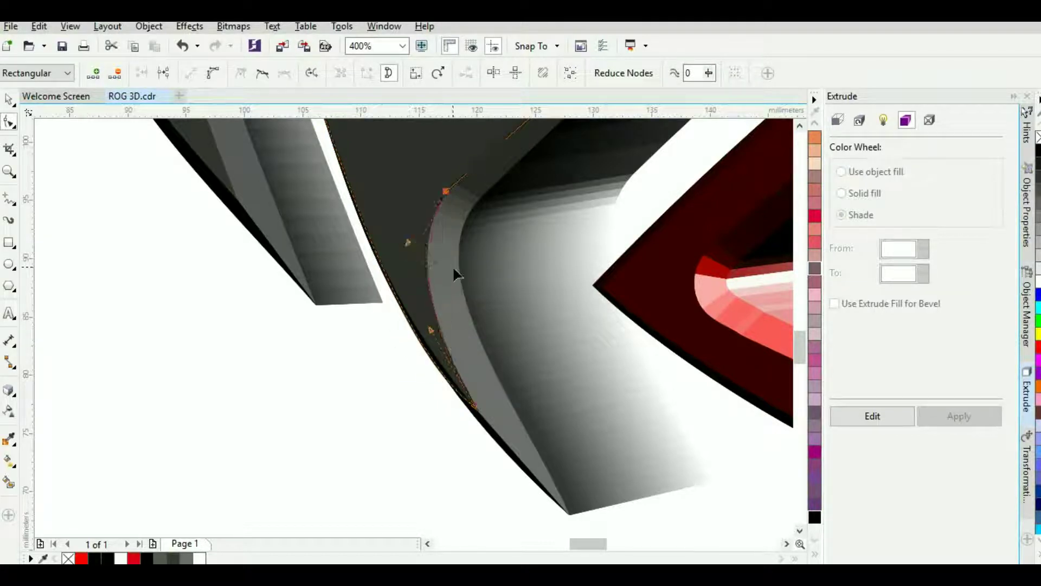
- Convert the outline's long lower edge along the upper branch to a curve and adjust it to run parallel to the bevel
left_click_drag(800, 339, 808, 323)
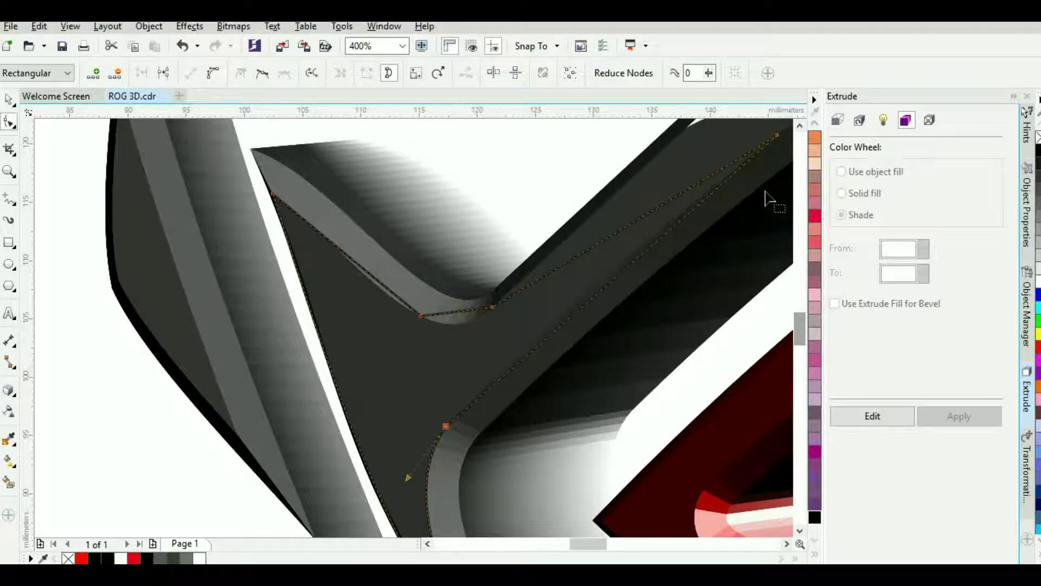
left_click(624, 272)
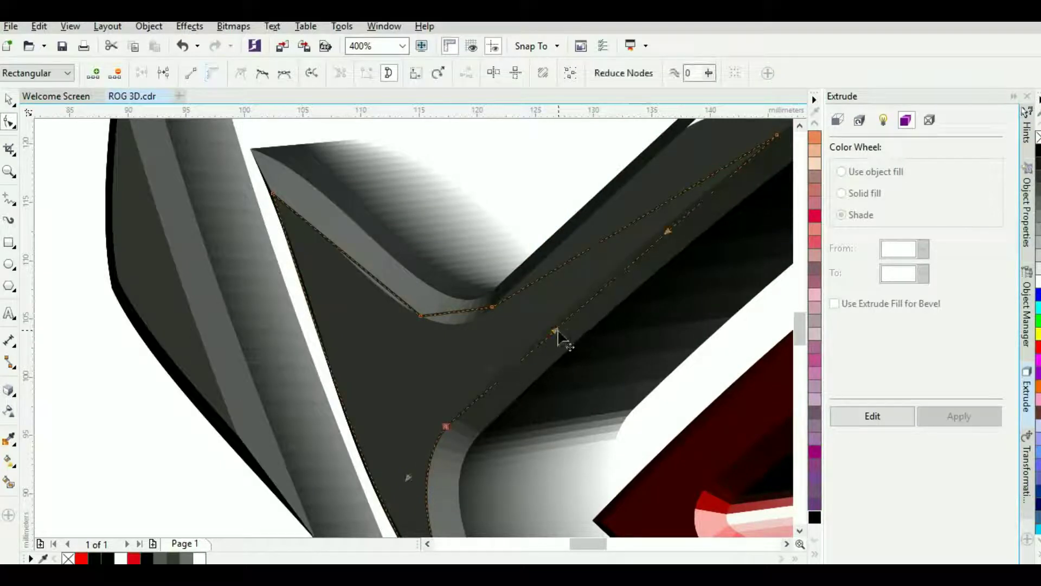
left_click_drag(550, 324, 549, 326)
left_click_drag(667, 231, 661, 229)
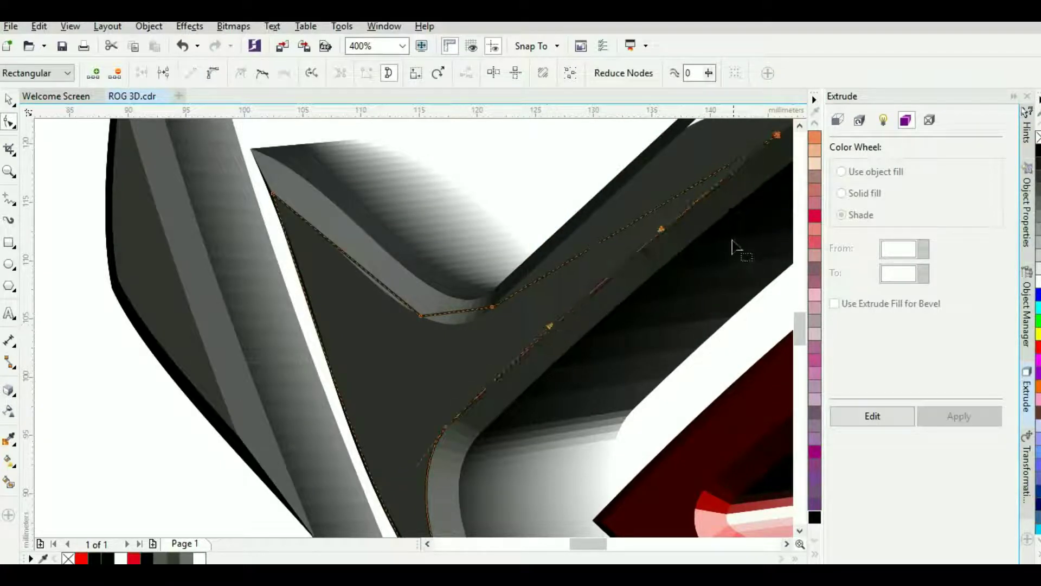
- Convert the short edge in the notch between the branches to a curve and bend it downward around the bevel
left_click(465, 311)
left_click(213, 73)
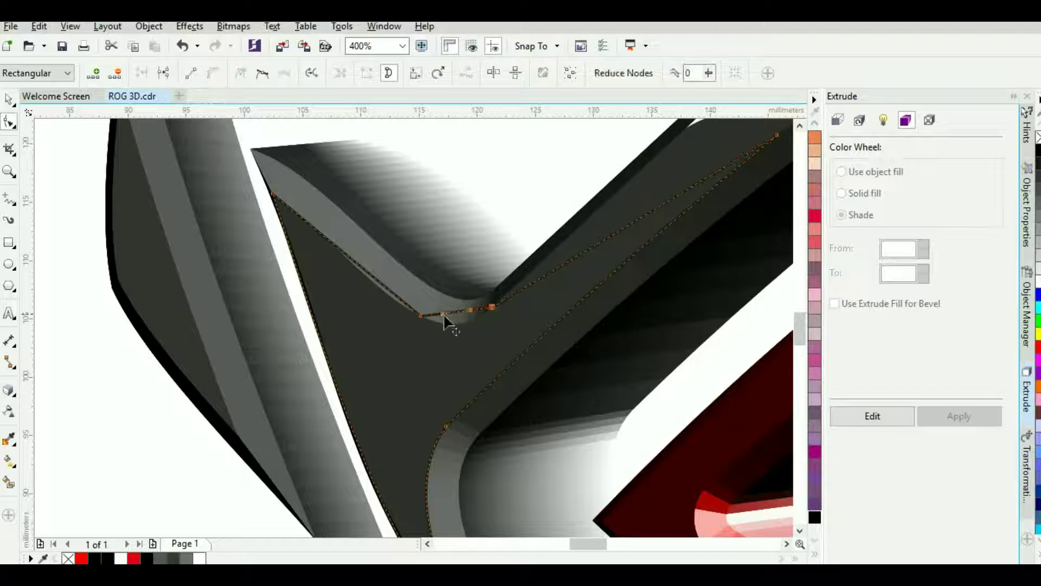
left_click_drag(444, 321, 467, 335)
- Convert the sloping edge from the notch to the outline's upper-left corner to a curve and fit it to the bevel
left_click(389, 290)
left_click(213, 74)
left_click_drag(369, 281, 365, 290)
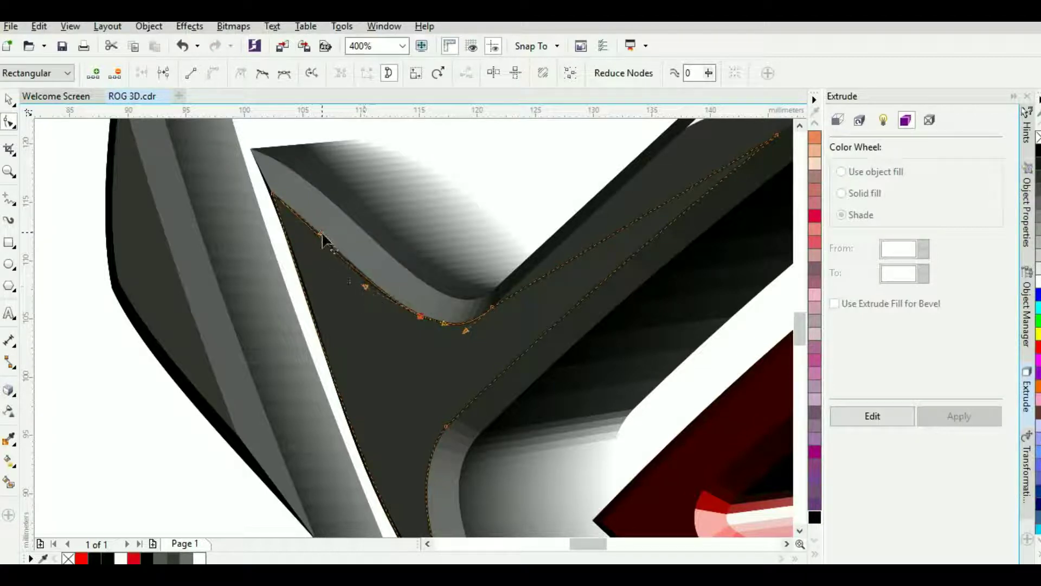
scroll(327, 240, "up", 2)
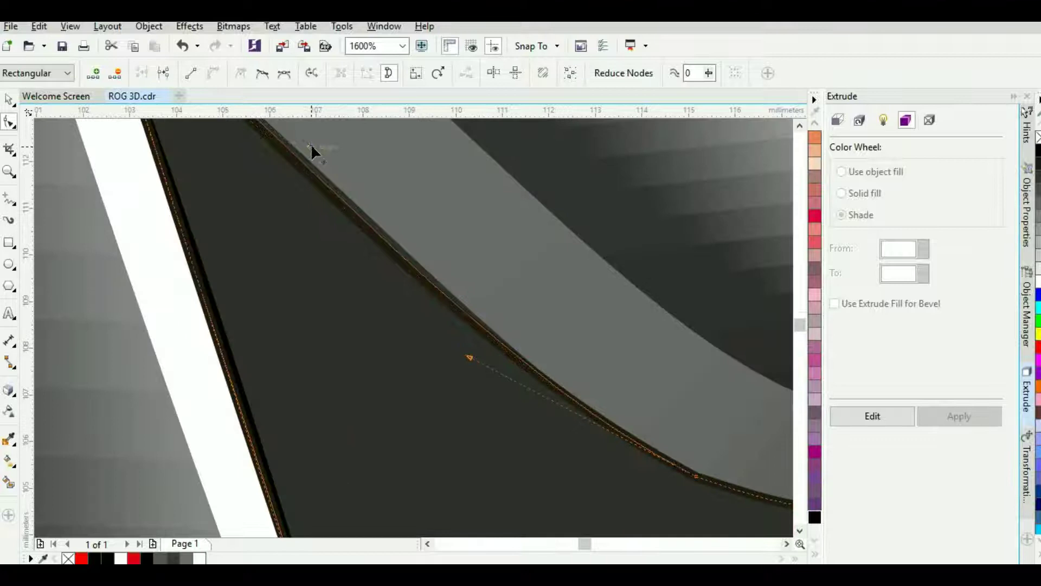
scroll(465, 343, "down", 1)
scroll(659, 395, "down", 4)
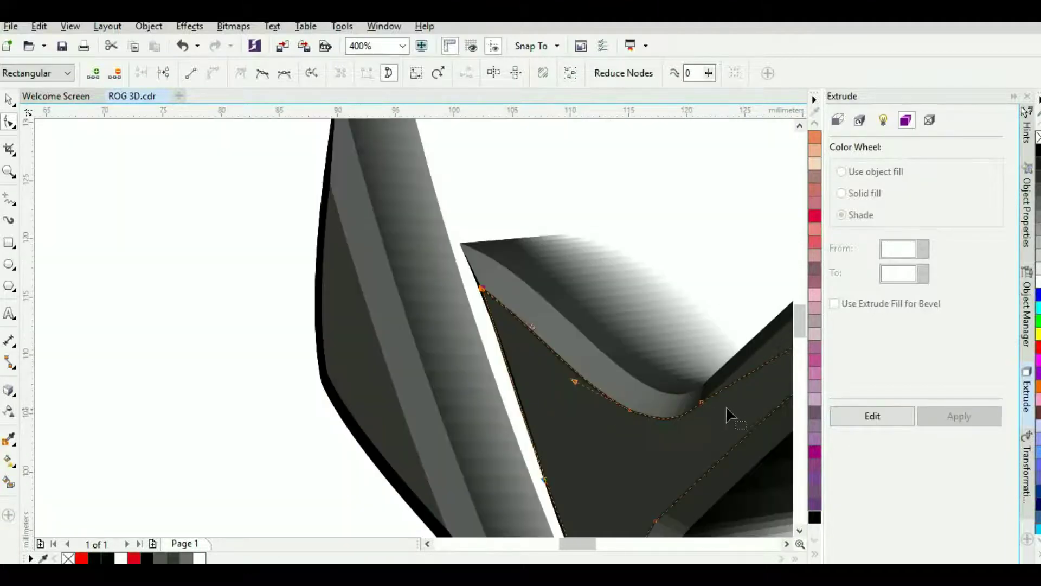
- Convert the outline's upper edge along the branch to a curve and shape it toward the branch's wavy end
scroll(186, 423, "up", 3)
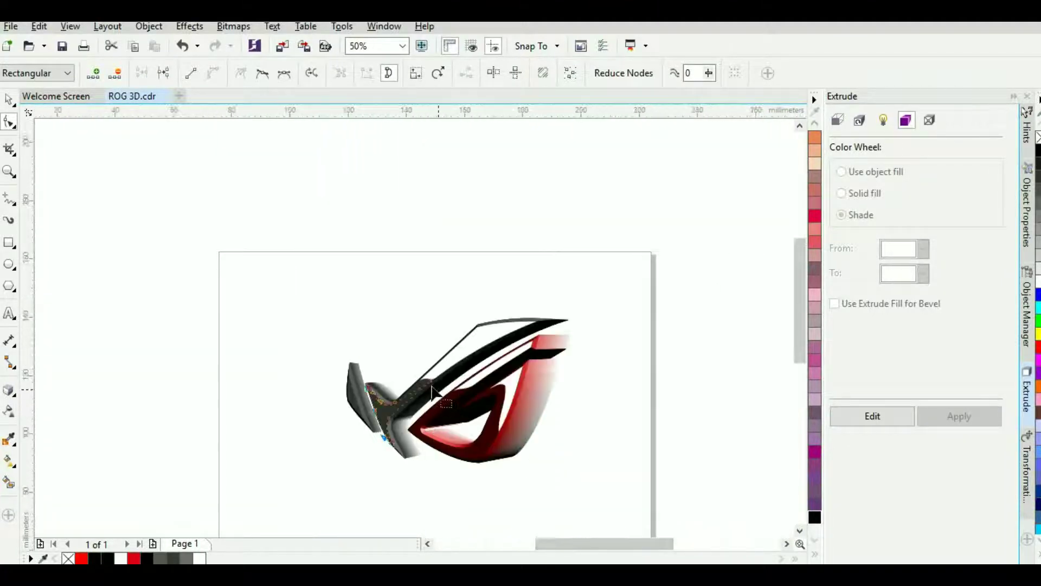
left_click(188, 471)
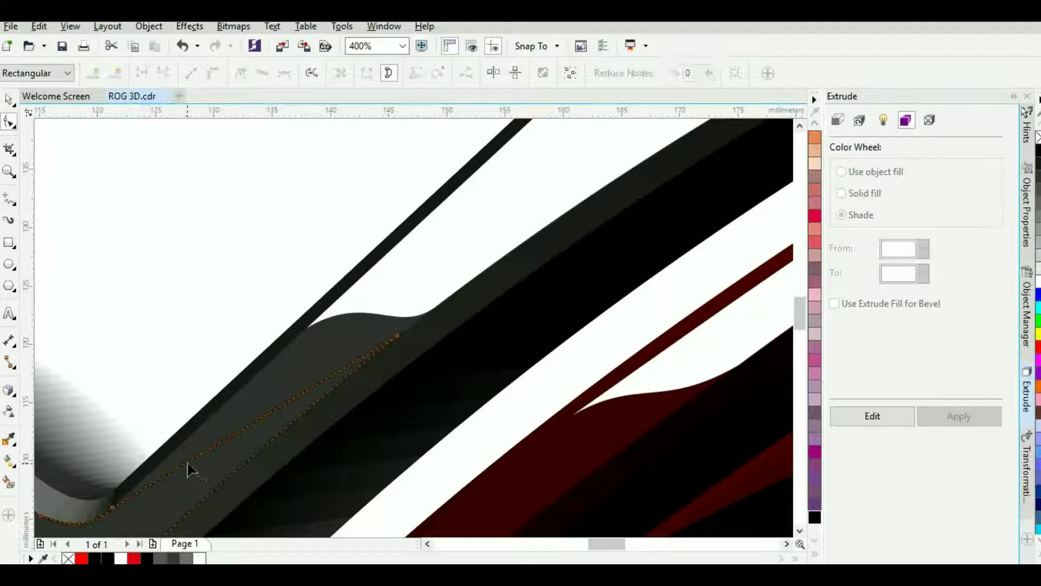
left_click_drag(206, 451, 315, 347)
scroll(366, 372, "down", 2)
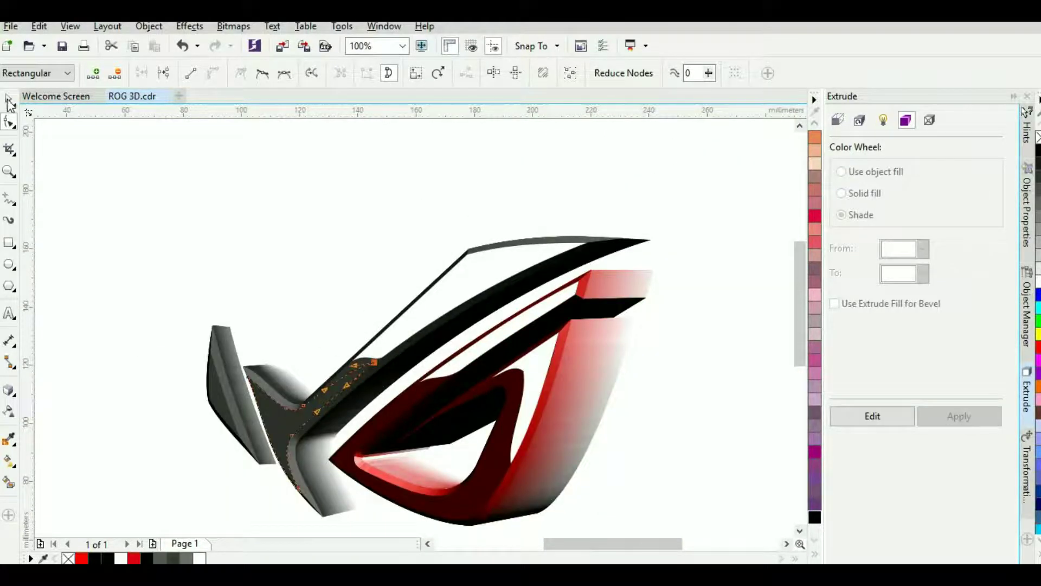
- Fill the branch junction shape black and remove its outline
left_click(7, 101)
left_click(1038, 150)
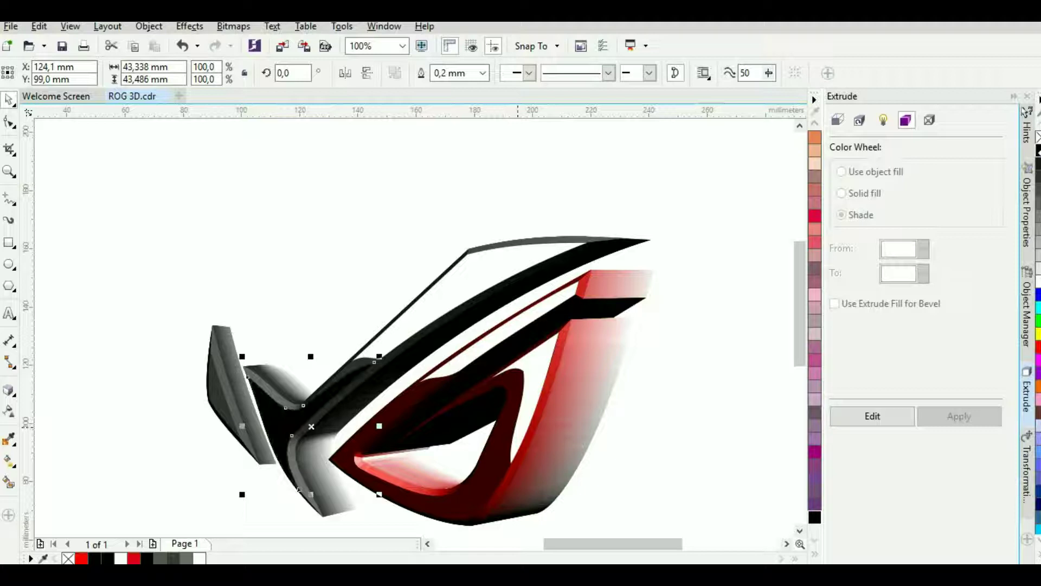
right_click(1038, 136)
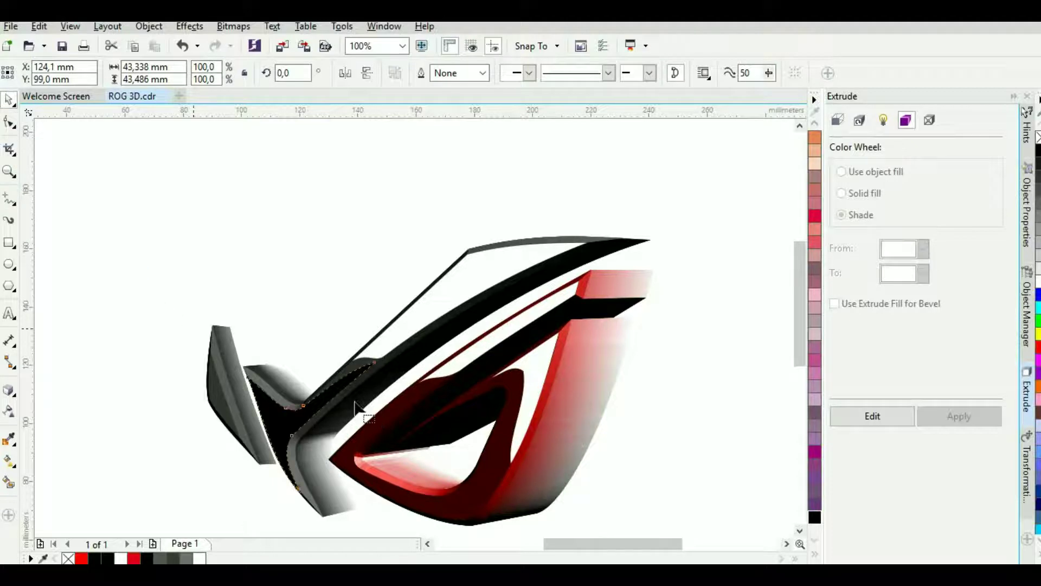
- Extend the black shape's upper tip farther along the long branch and reshape the curves leading to it
double_click(376, 367)
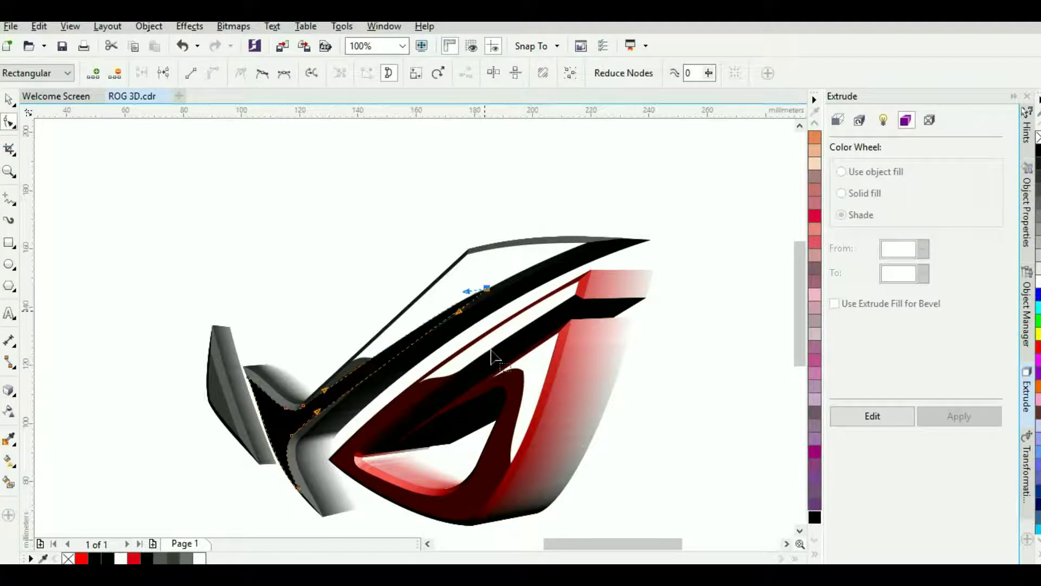
scroll(455, 318, "up", 2)
left_click_drag(523, 240, 404, 188)
left_click_drag(464, 317, 429, 311)
scroll(435, 361, "down", 2)
scroll(326, 453, "up", 1)
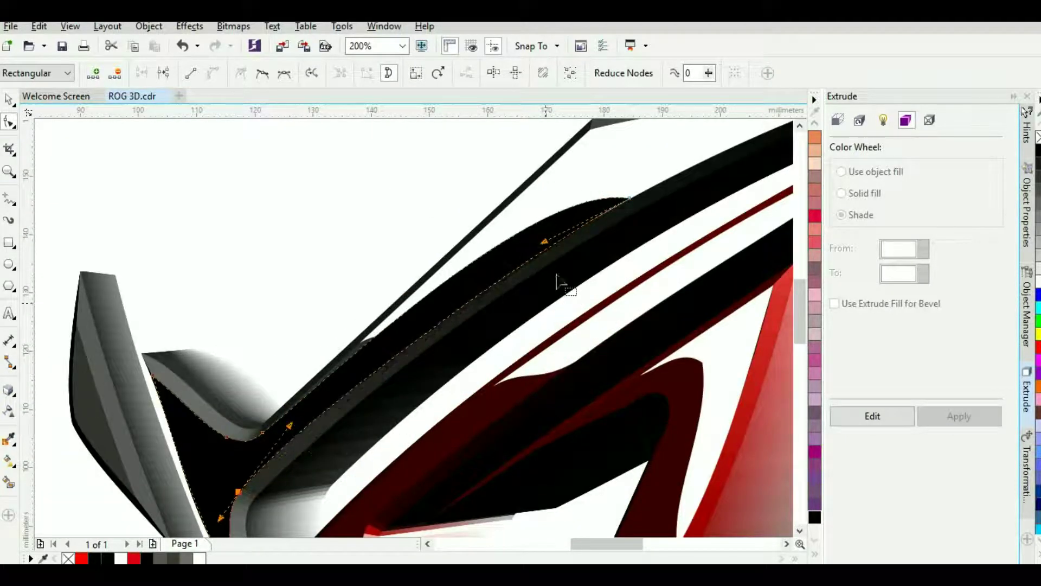
- Adjust the black shape's upper edge so its curve handles lie along the thin diagonal line
left_click_drag(631, 201, 495, 213)
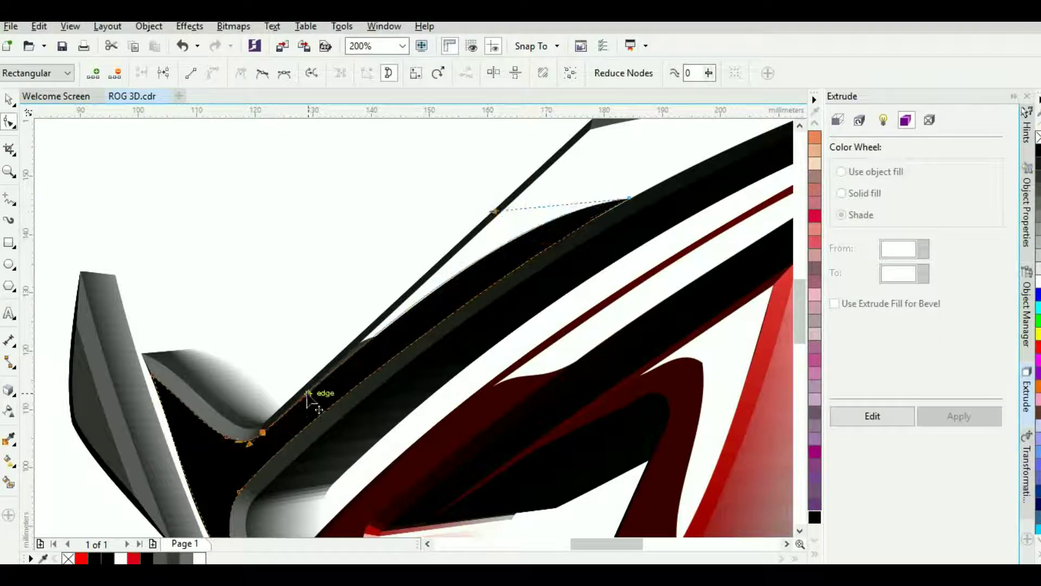
left_click_drag(308, 391, 363, 339)
scroll(476, 358, "down", 1)
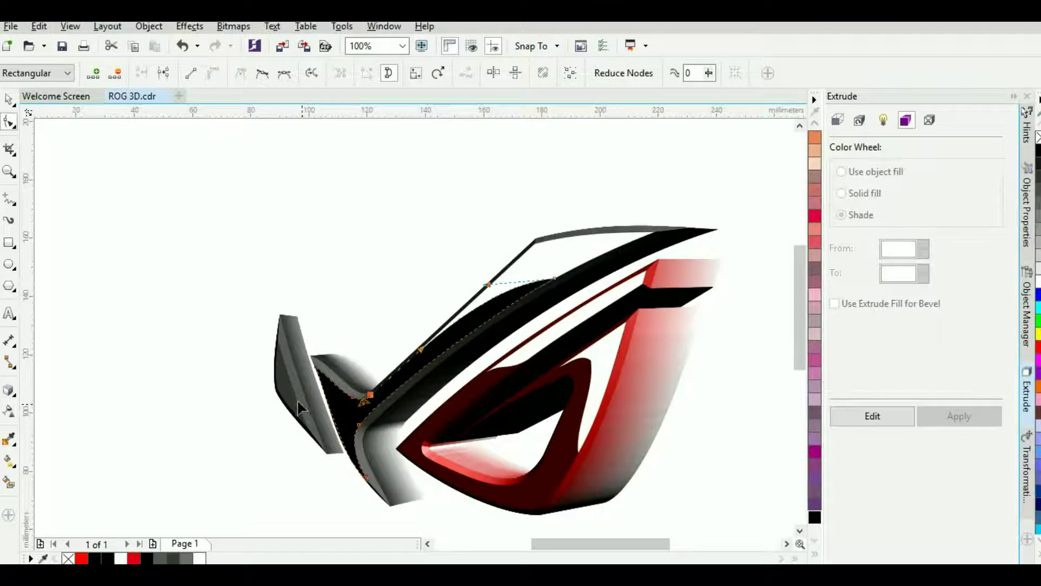
- Draw a closed three-cornered straight-line outline about 10 × 29 mm on the dark face of the separate left fin
left_click(263, 399)
scroll(298, 414, "up", 1)
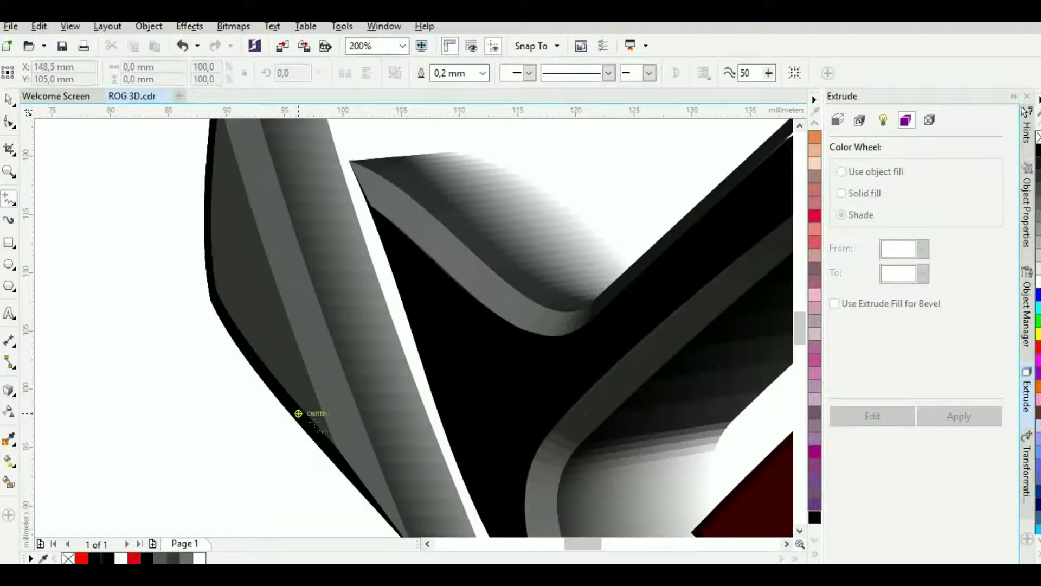
scroll(244, 193, "down", 1)
mouse_move(229, 149)
left_mouse_down()
mouse_move(305, 319)
mouse_move(286, 317)
left_mouse_up()
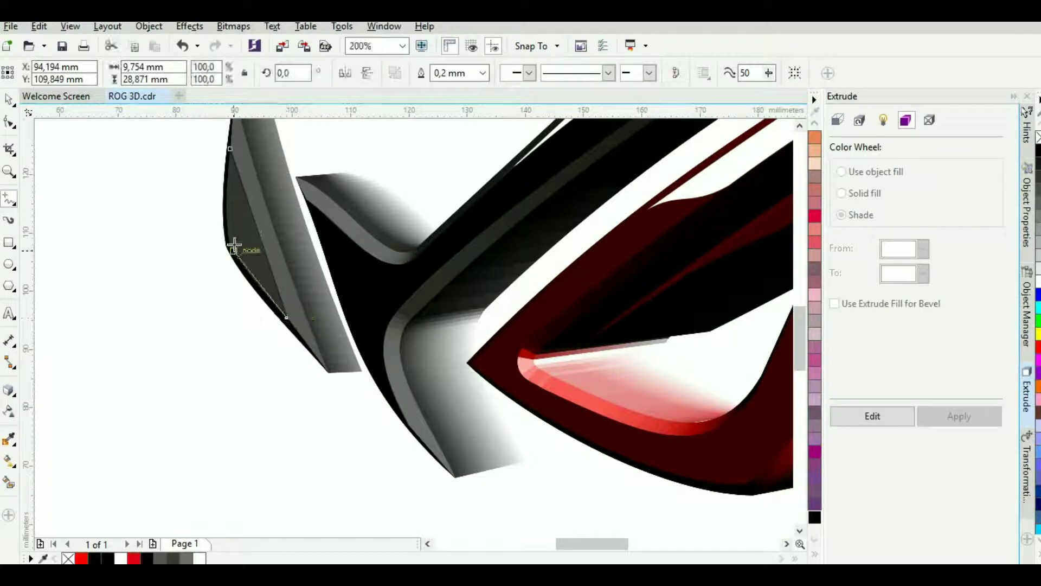
left_click(230, 150)
- Convert the fin outline's upper outer edge to a curve and bow it outward along the face's border
left_click(9, 121)
left_click(231, 216)
left_click(211, 73)
scroll(216, 244, "up", 1)
left_click_drag(244, 187, 230, 187)
- Convert the fin outline's lower outer edge to a curve and bend it outward along the face's border
left_click(799, 126)
left_click(799, 126)
left_click(289, 388)
left_click(213, 74)
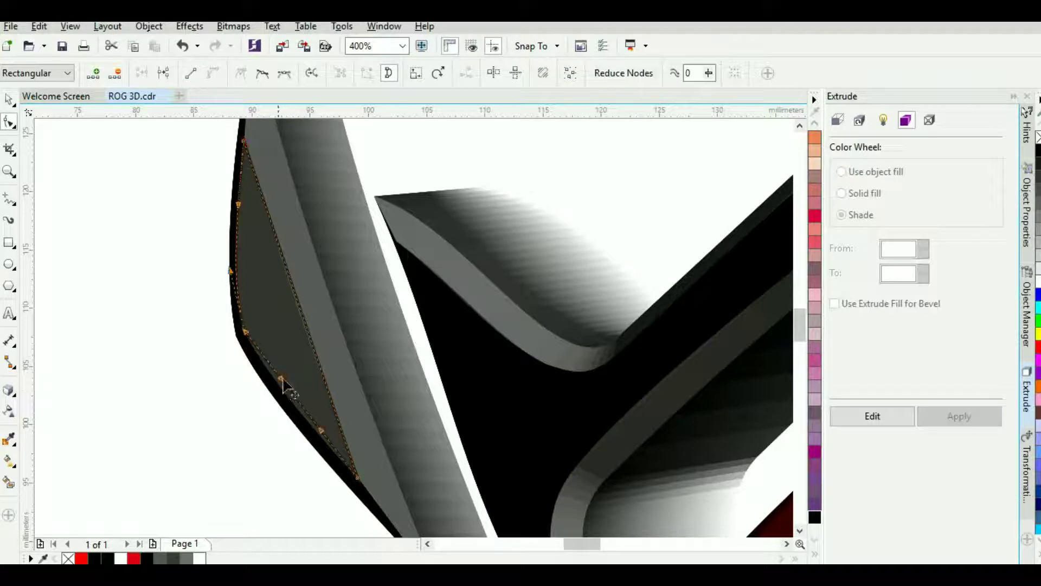
- Convert the fin outline's inner edge to a curve aligned with the bevel and fill the shape black without an outline
left_click(298, 299)
left_click(212, 74)
left_click_drag(281, 252, 280, 254)
left_click_drag(320, 367, 319, 369)
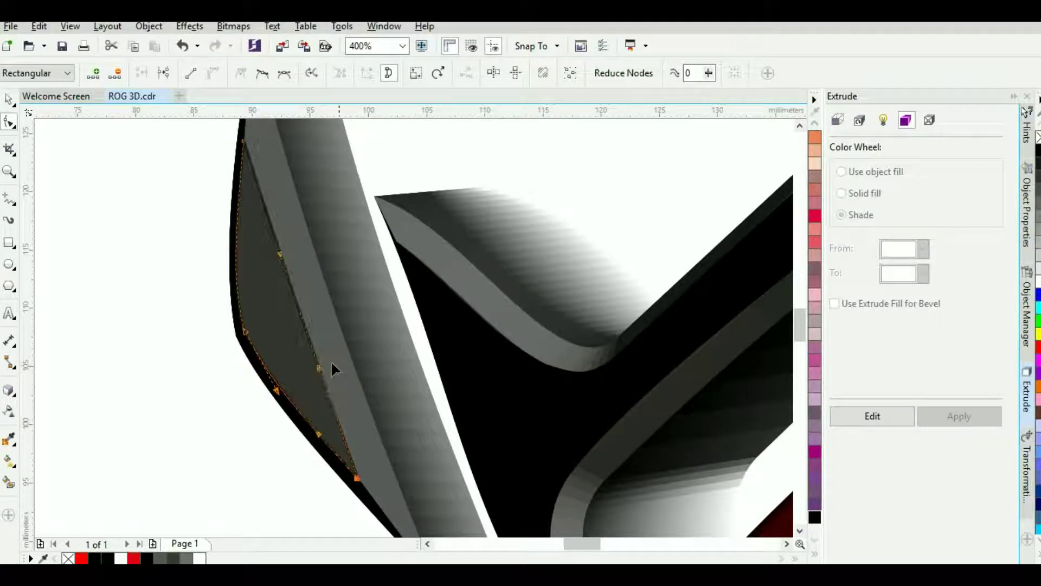
left_click(1037, 148)
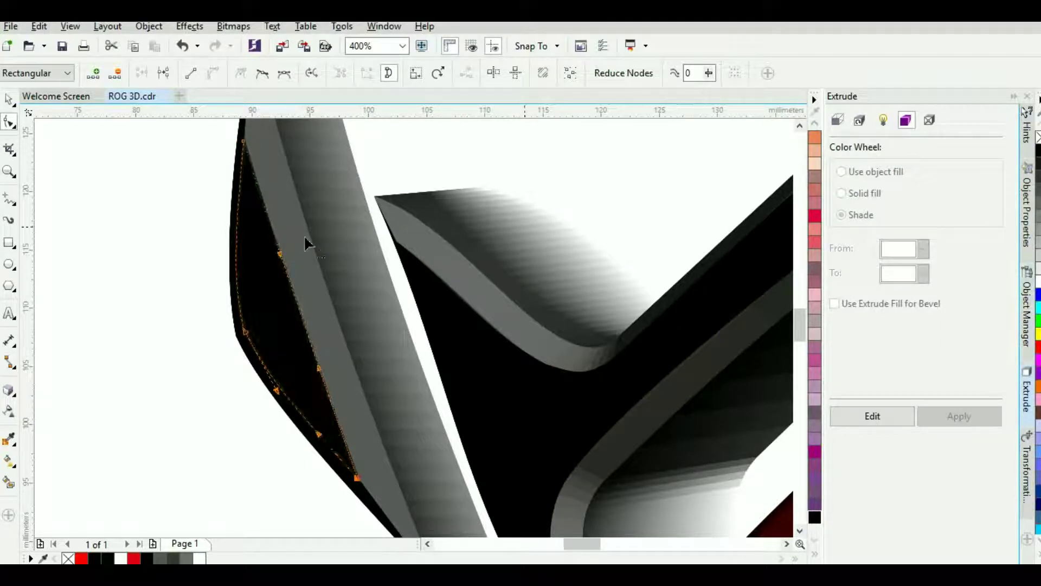
- Draw a closed three-cornered outline about 5.7 × 16.3 mm in the upper part of the black fin face and show its nodes for editing
left_click(9, 200)
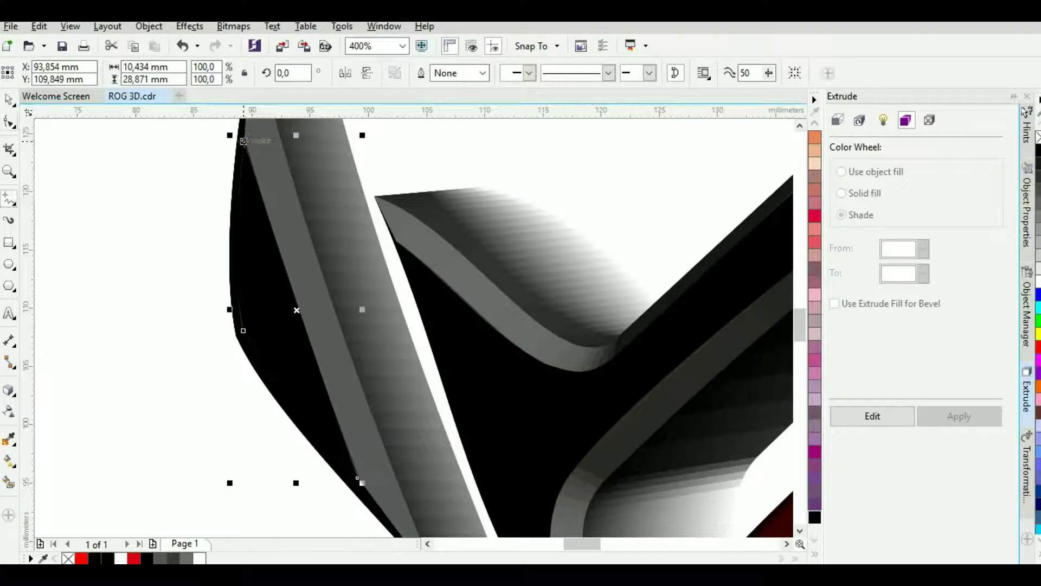
left_click(244, 141)
left_click(304, 334)
left_click(304, 332)
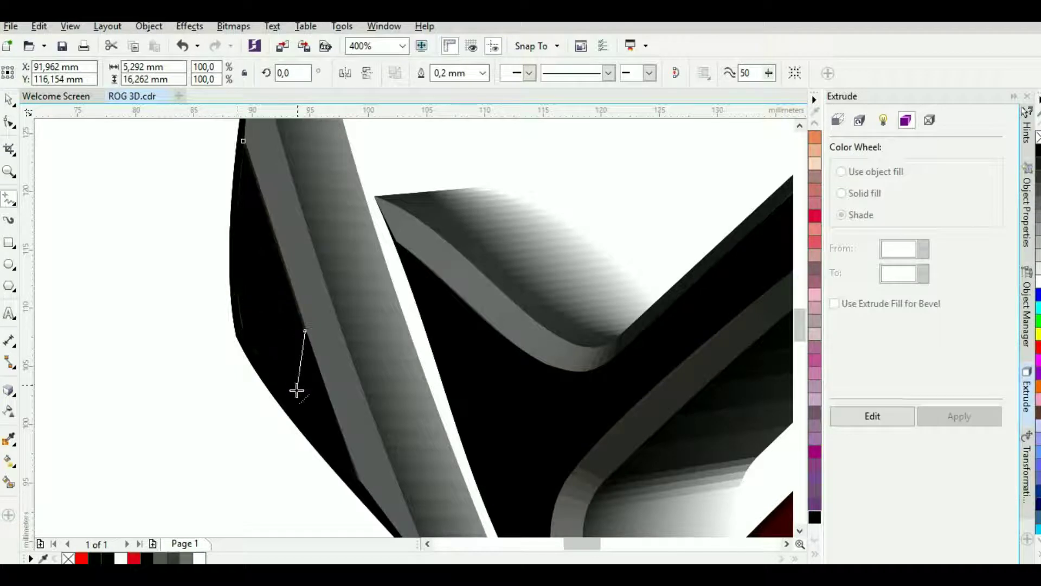
left_click(241, 307)
left_click(243, 142)
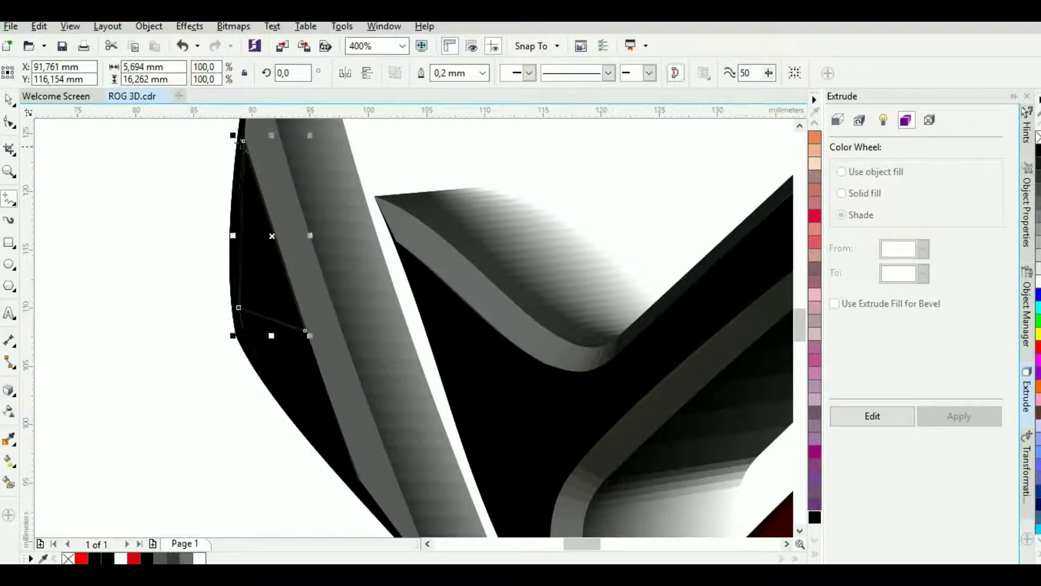
left_click(11, 123)
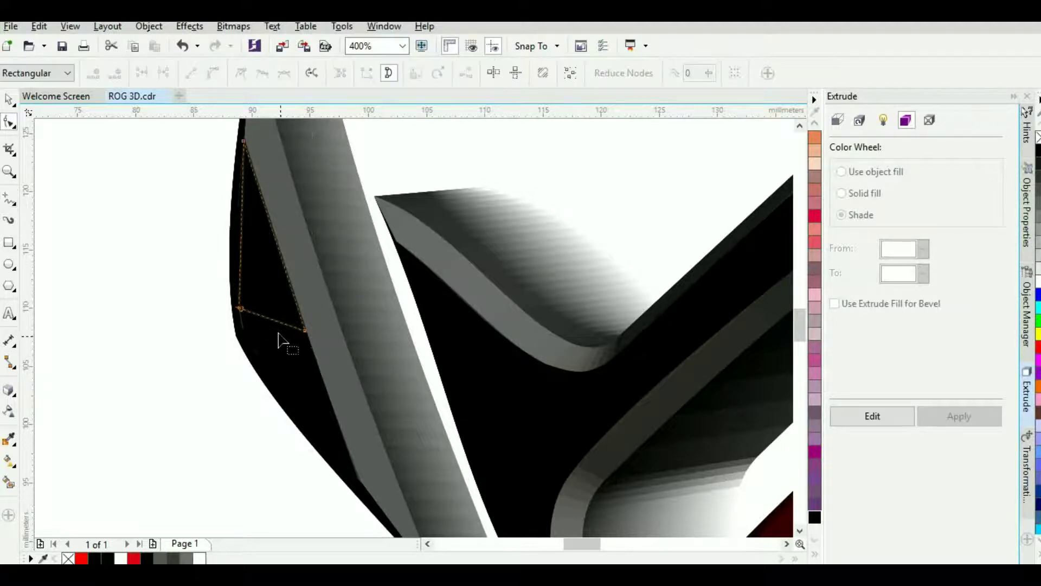
- Convert the lower edge of the three-cornered outline in the black fin face to a curve and bow it downward
left_click(274, 320)
left_click(212, 74)
left_click_drag(283, 324, 242, 327)
left_click(210, 130)
left_click(239, 309)
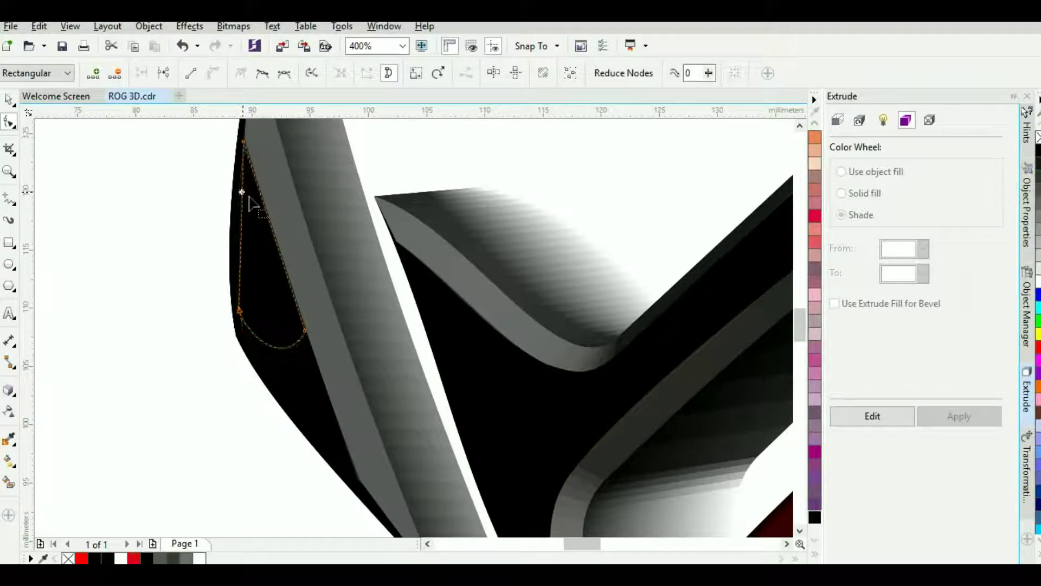
- Bend the outline's outer edge inward, move its lower outer corner toward the bevel, and adjust the handles for a rounded bottom end
left_click_drag(242, 193, 255, 269)
left_click_drag(239, 310, 264, 310)
left_click_drag(280, 269, 257, 282)
left_click_drag(267, 329, 304, 355)
left_click_drag(245, 147, 246, 141)
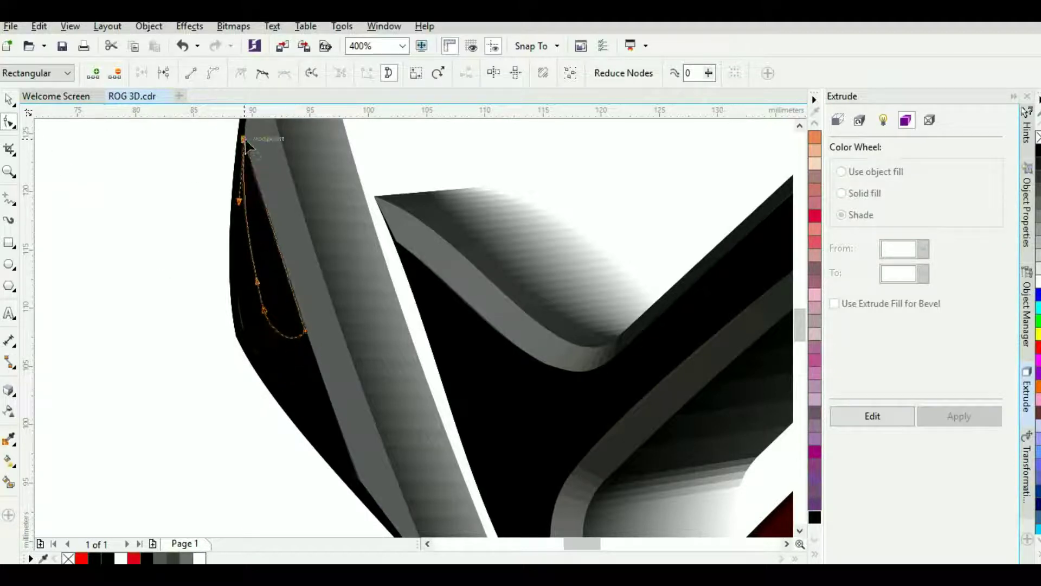
- Convert the outline's inner edge to a curve aligned with the grey bevel and fill the shape white without an outline
left_click(262, 192)
left_click(212, 74)
left_click_drag(265, 203, 258, 205)
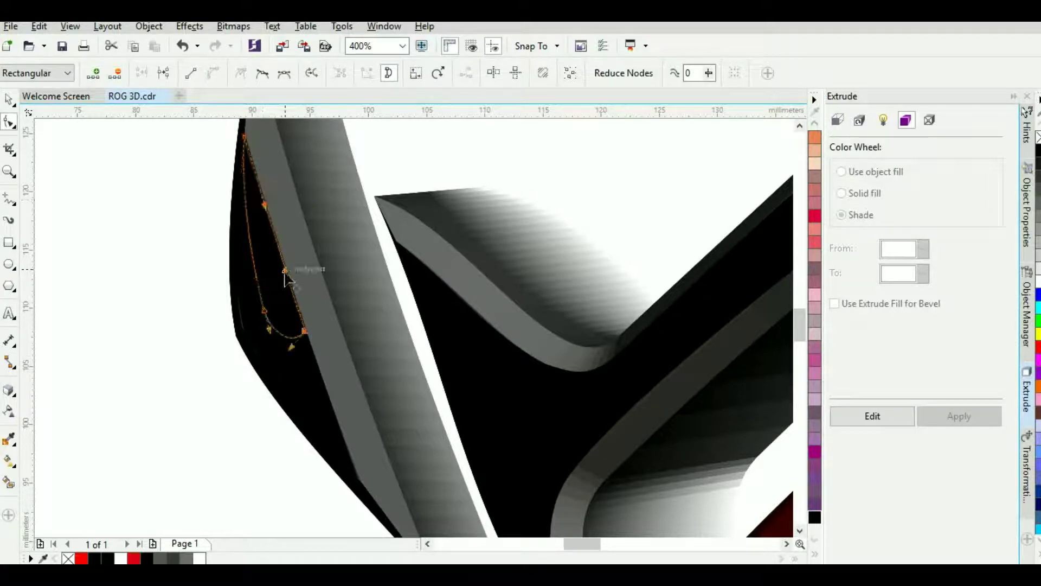
left_click(9, 99)
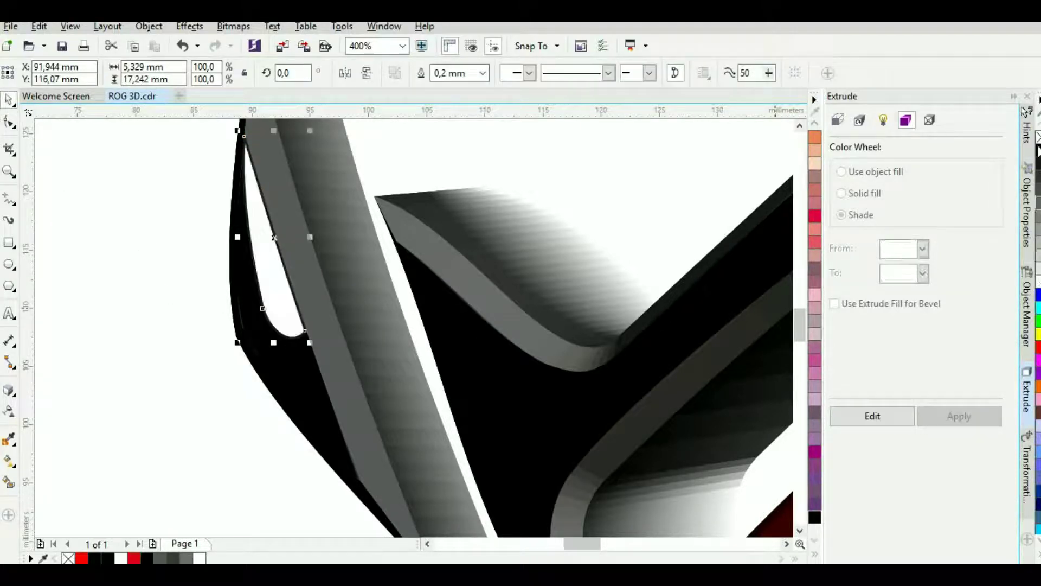
key("z")
key("F3")
key("F3")
key("F3")
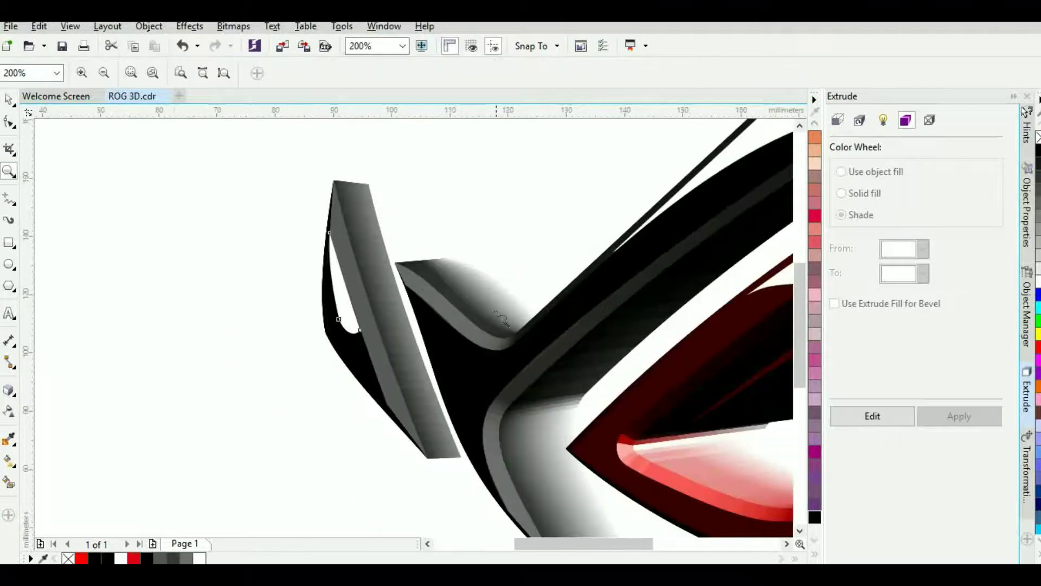
key("space")
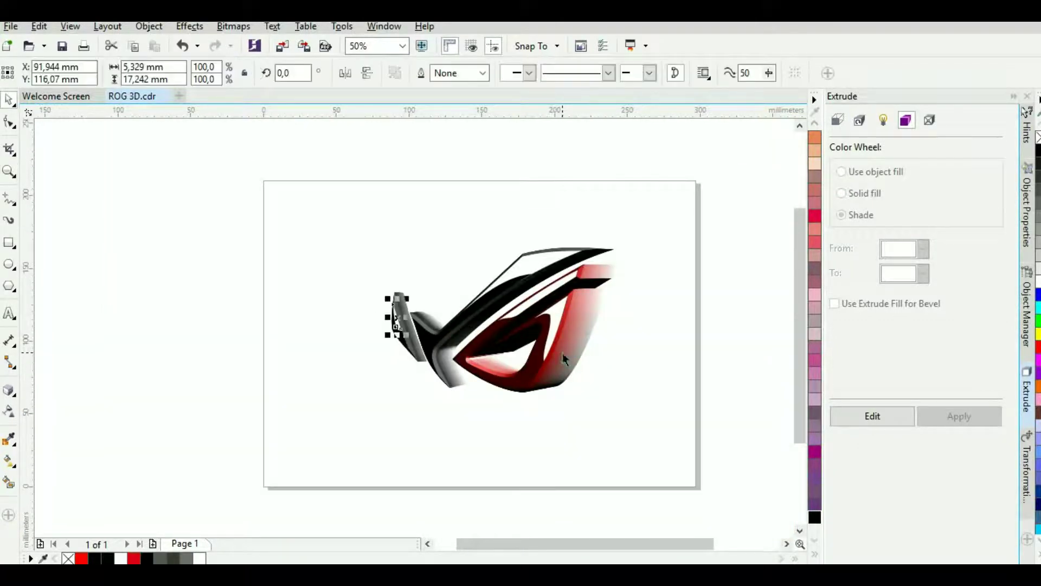
left_click(416, 264)
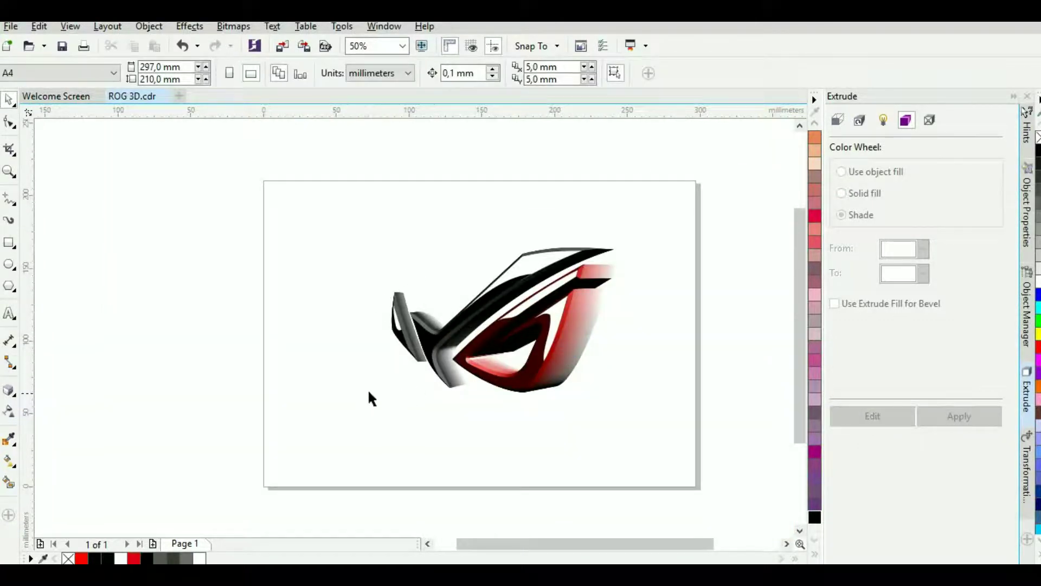
- Draw a closed five-cornered outline about 32.3 × 38.1 mm around the pointed inner corner of the dark red eye face
scroll(495, 367, "up", 3)
scroll(505, 363, "down", 2)
scroll(587, 352, "up", 1)
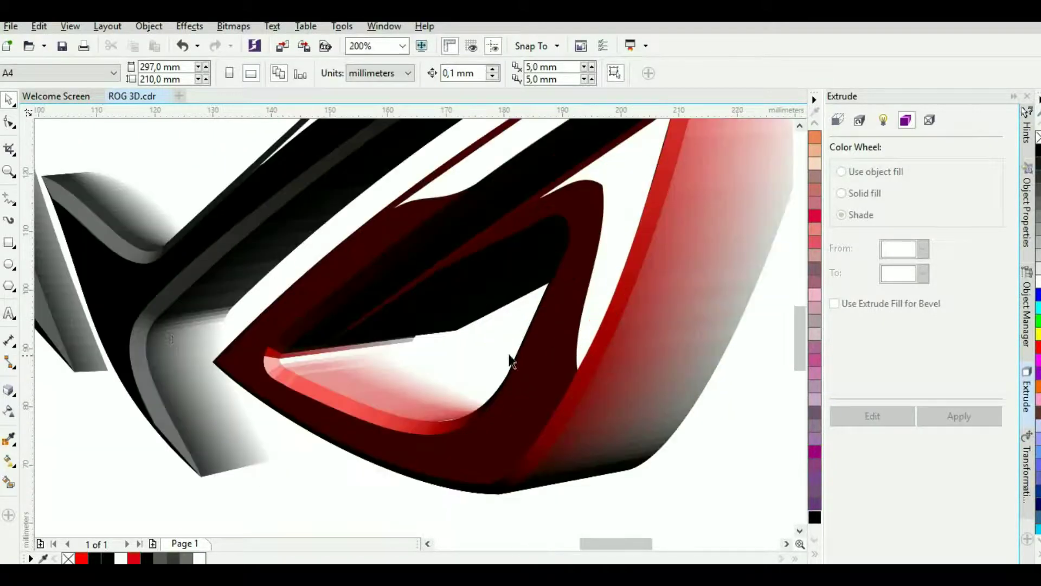
left_click(9, 199)
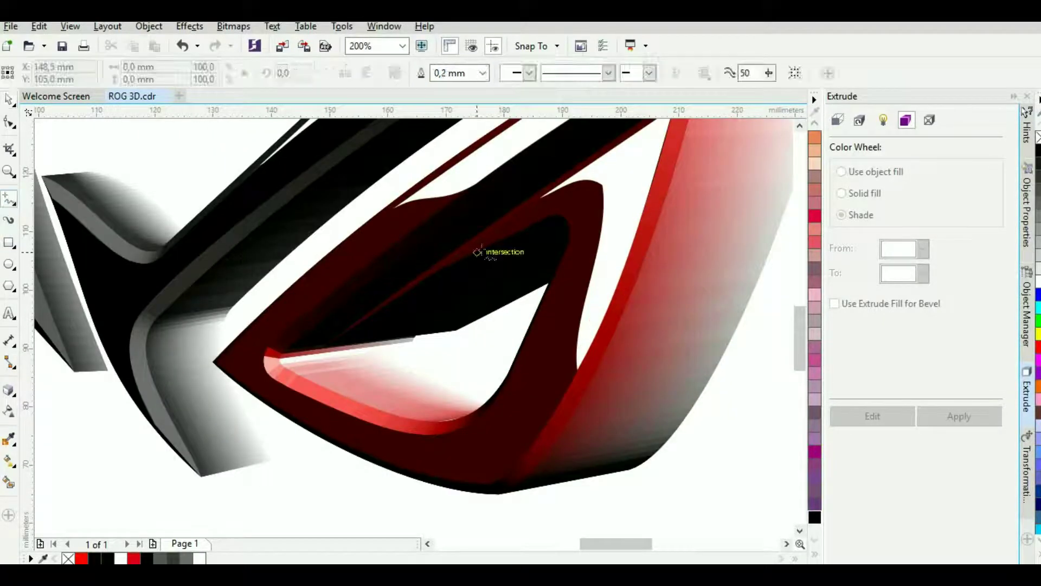
left_click(403, 237)
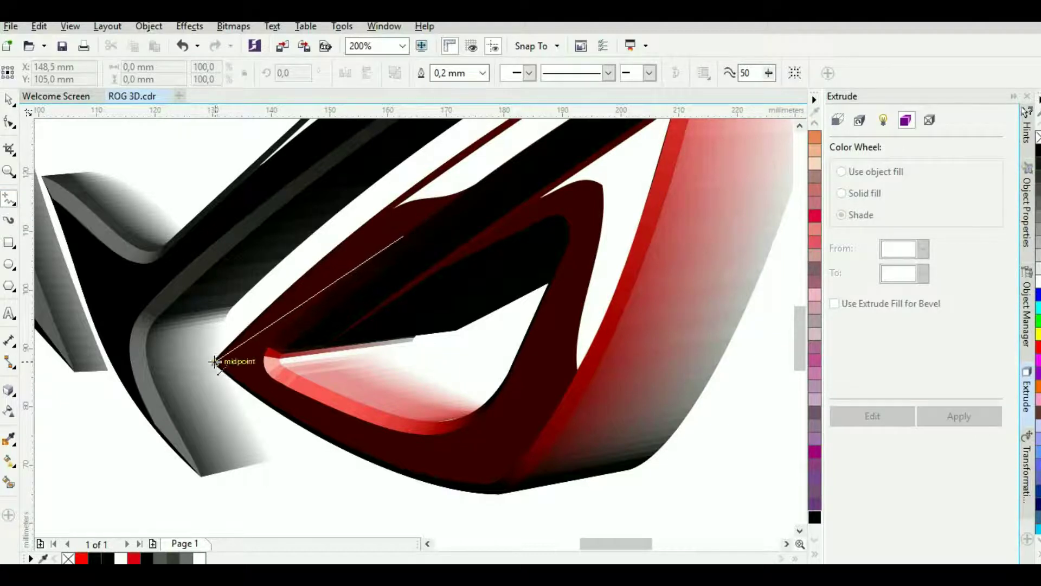
left_click(215, 361)
left_click(378, 458)
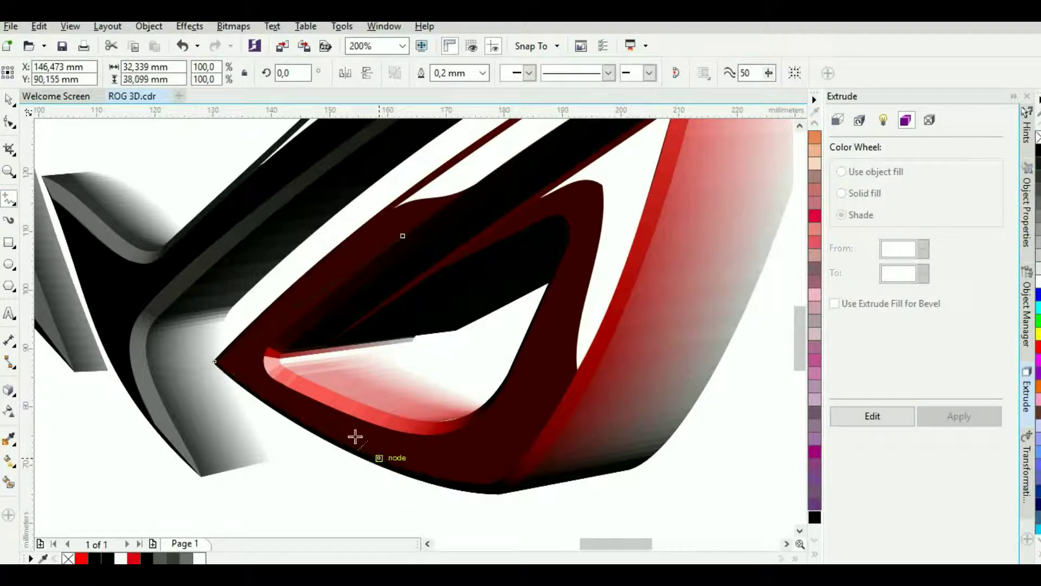
double_click(267, 373)
left_click(270, 345)
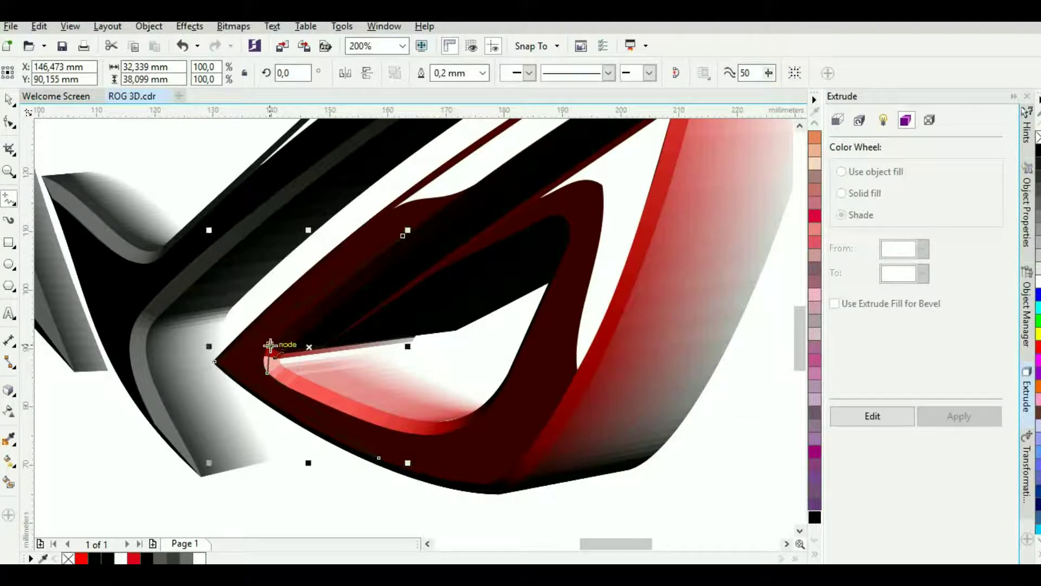
- Curve the outline's short edge around the rounded inner corner of the eye opening, following the bevel
left_click(10, 122)
left_click(268, 359)
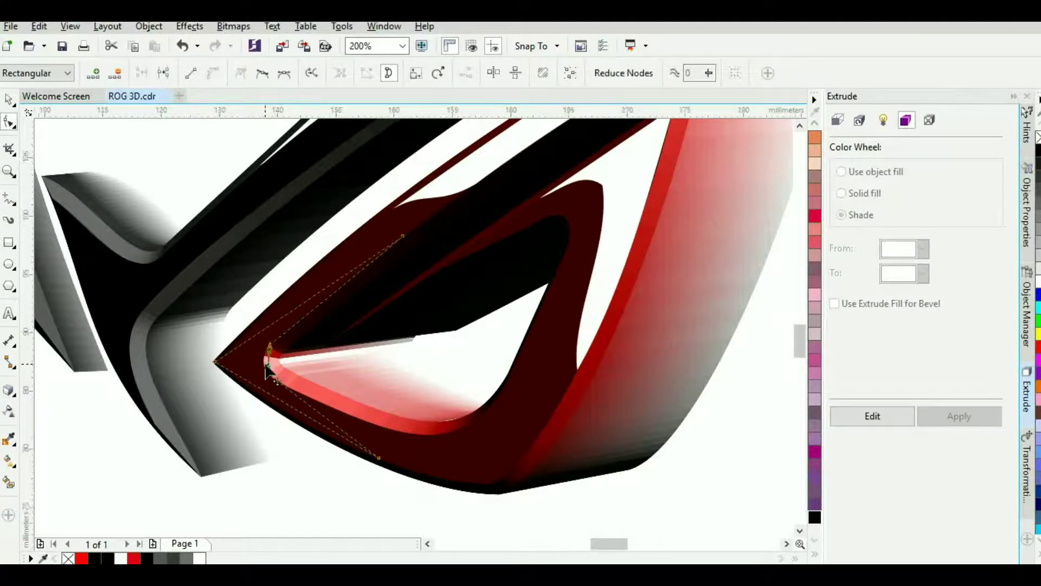
scroll(269, 359, "up", 2)
left_click(276, 402)
left_click_drag(278, 345, 258, 344)
scroll(297, 372, "down", 2)
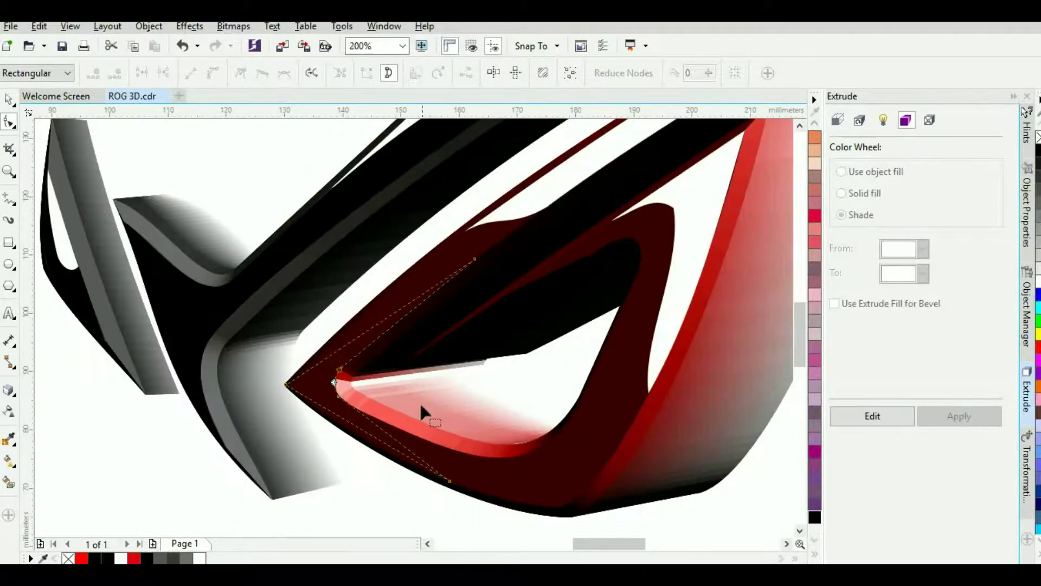
- Convert the outline's upper inner edge to a curve and bend it slightly along the eye opening
scroll(396, 337, "up", 1)
left_click(390, 297)
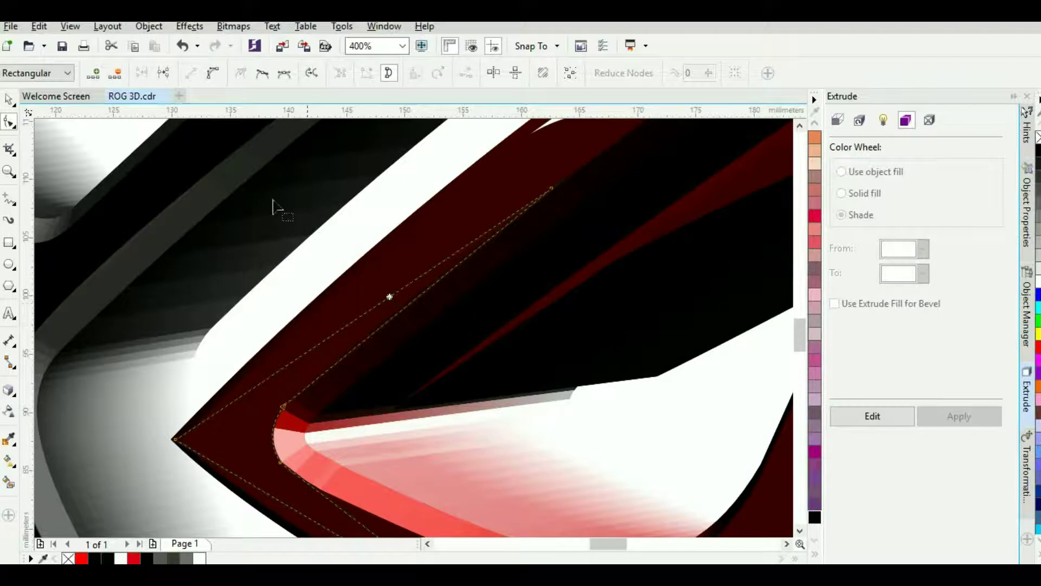
left_click(216, 76)
left_click_drag(399, 313, 396, 308)
scroll(375, 434, "down", 1)
scroll(476, 537, "down", 1)
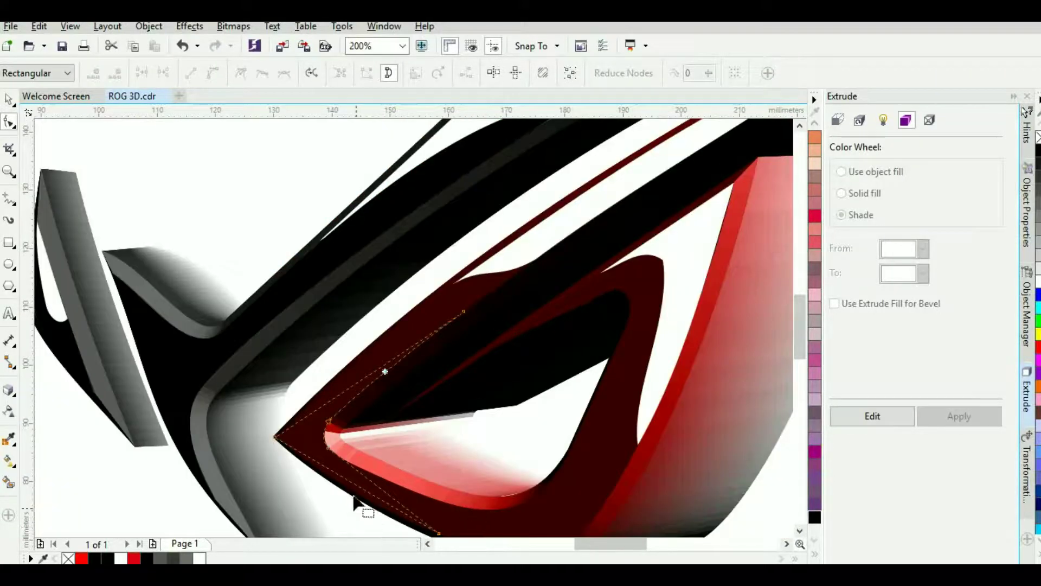
- Bow the outline's lower outer edge outward along the dark red face's lower border
left_click(396, 498)
scroll(385, 502, "up", 2)
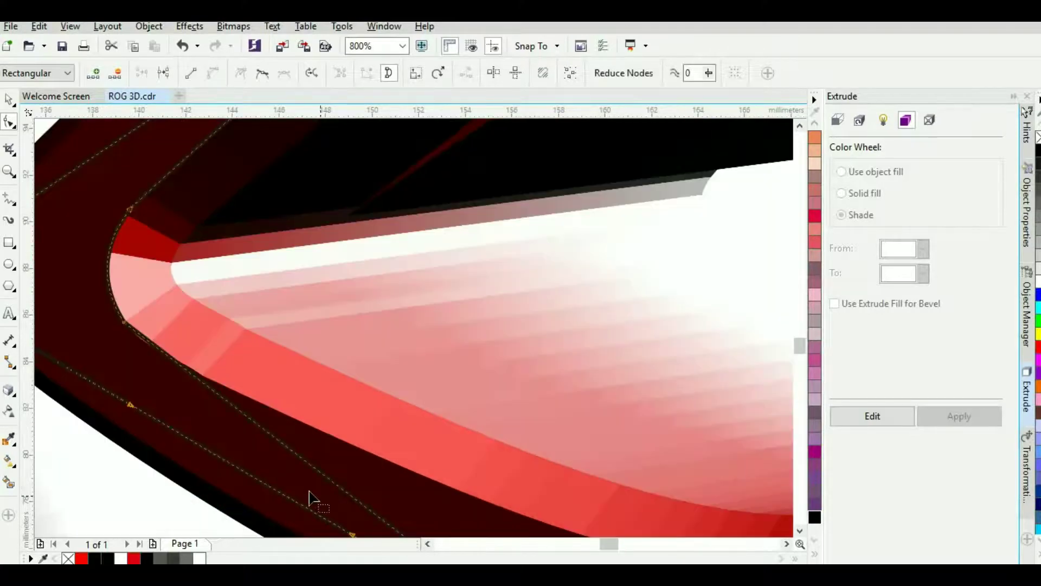
left_click_drag(239, 469, 223, 492)
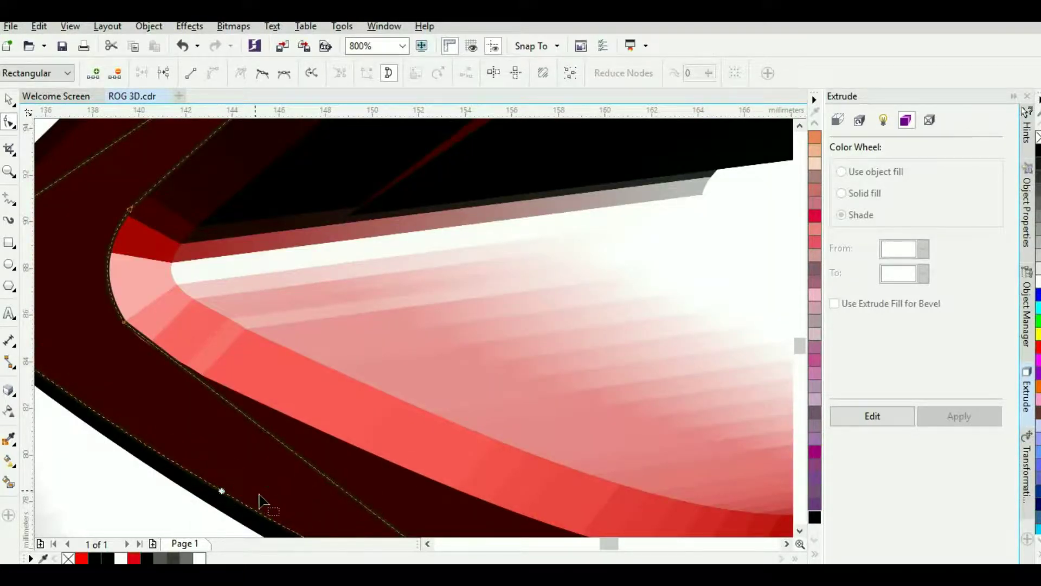
- Bend the outline's lower inner edge into a curve toward the face's lower border and fill the shape red without an outline
scroll(272, 506, "down", 2)
scroll(320, 524, "down", 1)
left_click_drag(802, 317, 796, 349)
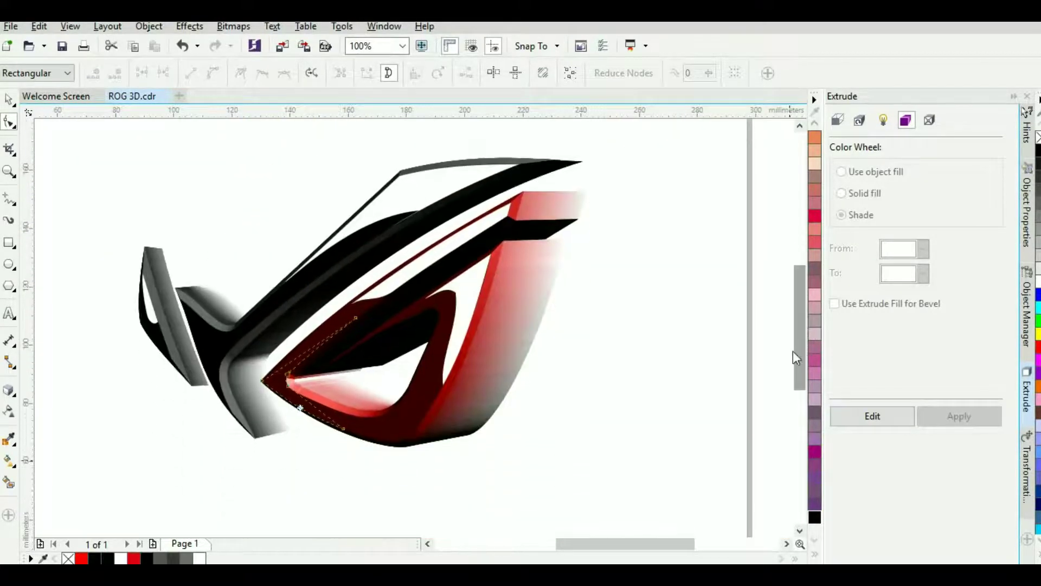
scroll(299, 411, "up", 1)
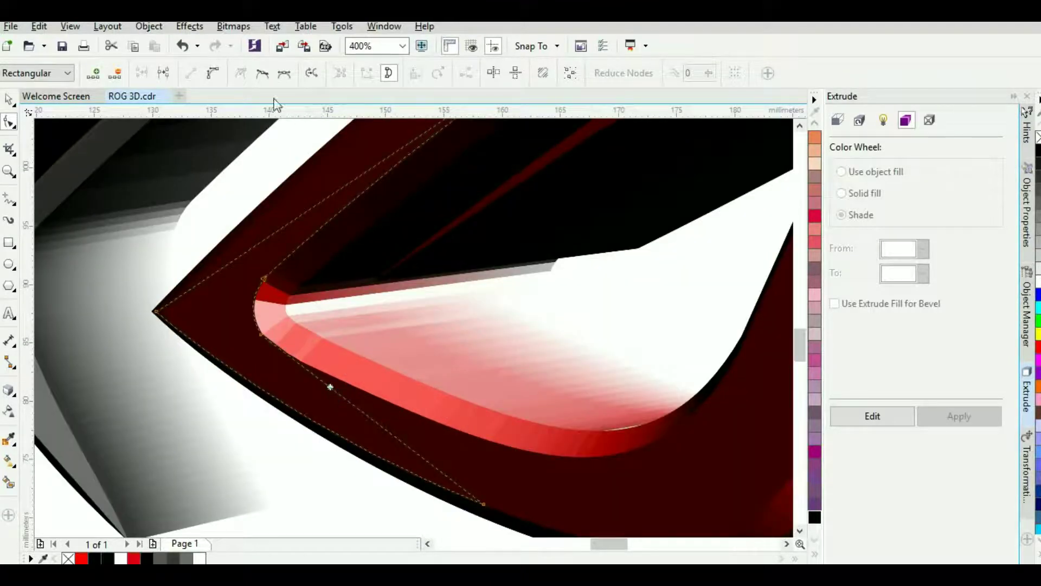
left_click(328, 411)
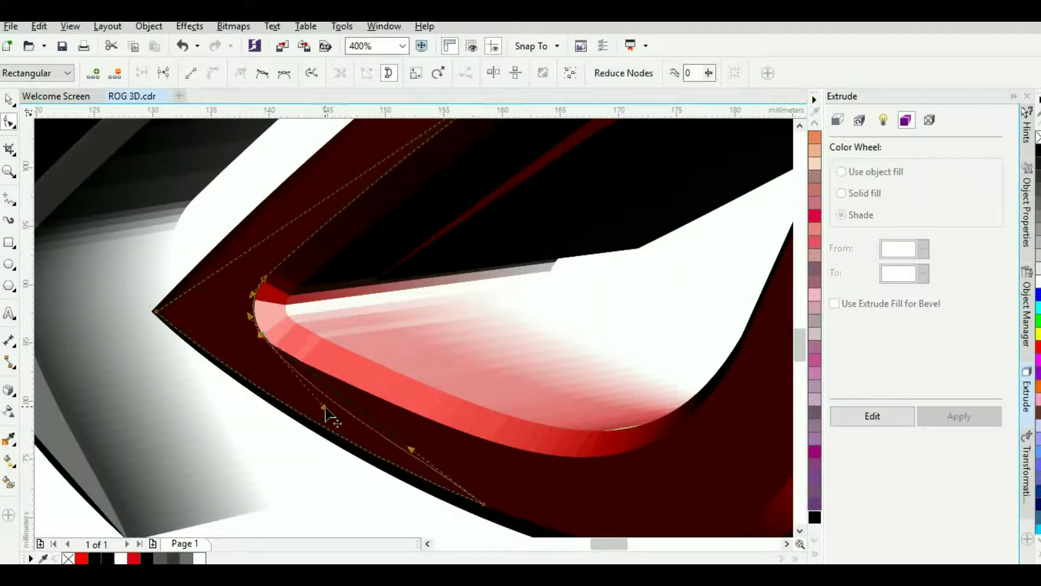
left_click_drag(325, 409, 338, 425)
mouse_move(413, 453)
left_mouse_down()
mouse_move(422, 440)
mouse_move(417, 461)
mouse_move(427, 460)
left_mouse_up()
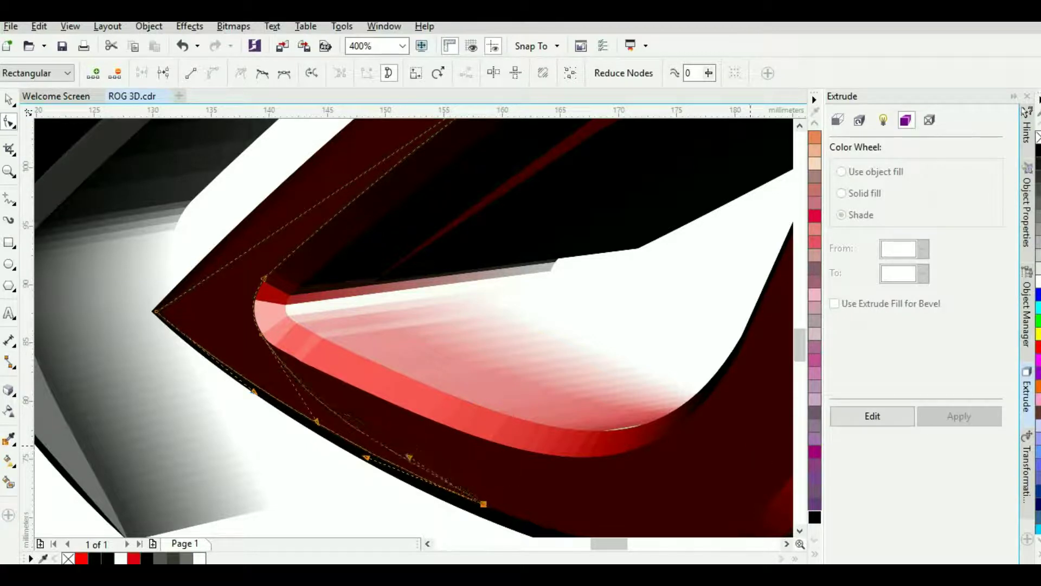
left_click(1038, 347)
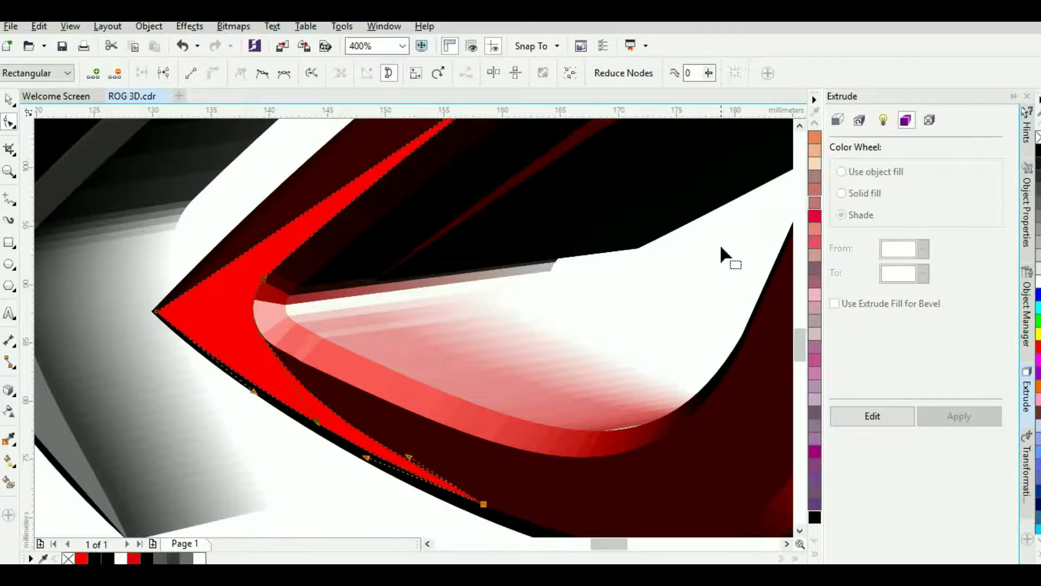
- Draw a closed three-cornered outline about 25.3 × 10.4 mm at the bottom corner of the dark red eye face
scroll(724, 260, "down", 3)
scroll(786, 544, "right", 5)
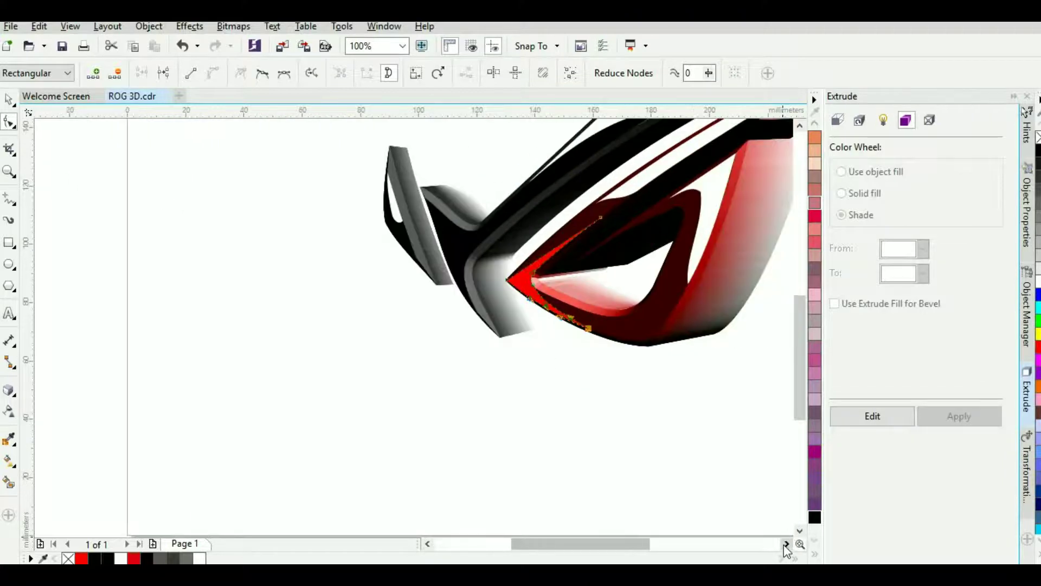
left_click(8, 198)
scroll(357, 356, "up", 4)
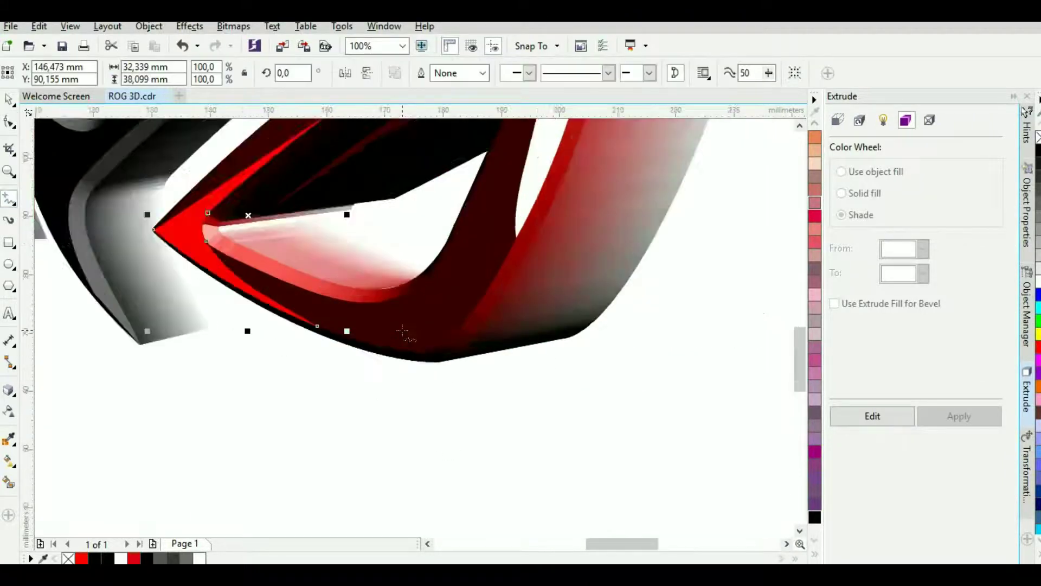
left_click_drag(444, 338, 274, 337)
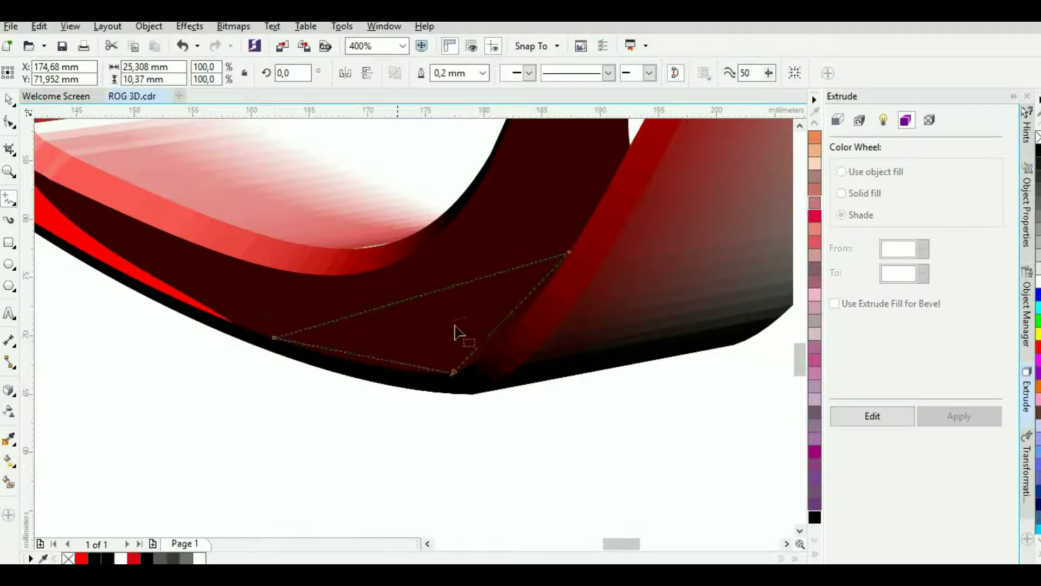
- Convert the new outline's outer side edge and lower edge to curves and bow them along the face's borders
key("F10")
left_click_drag(504, 320, 511, 329)
left_click(380, 360)
left_click(214, 73)
left_click_drag(368, 358, 367, 363)
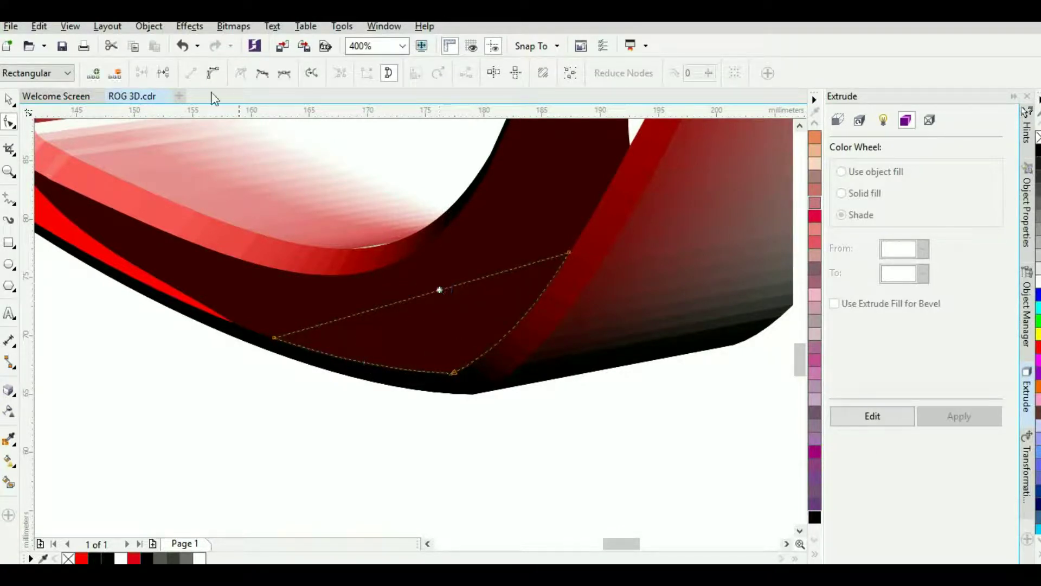
- Bend the outline's upper edge down into a curve and fill the crescent shape red without an outline
key("ctrl+a")
left_click_drag(429, 300, 446, 332)
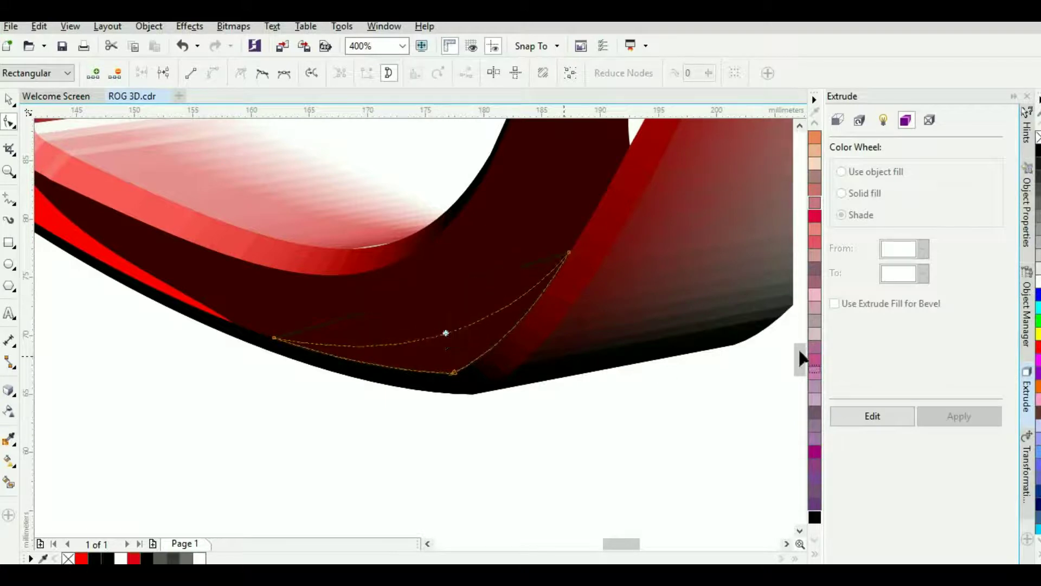
left_click(9, 100)
scroll(460, 384, "down", 3)
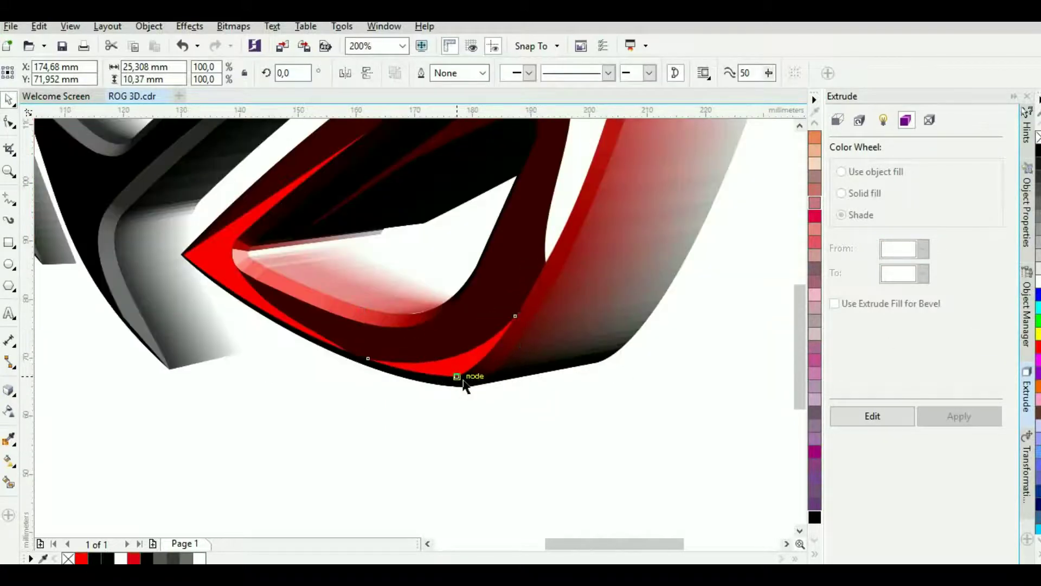
scroll(482, 307, "up", 1)
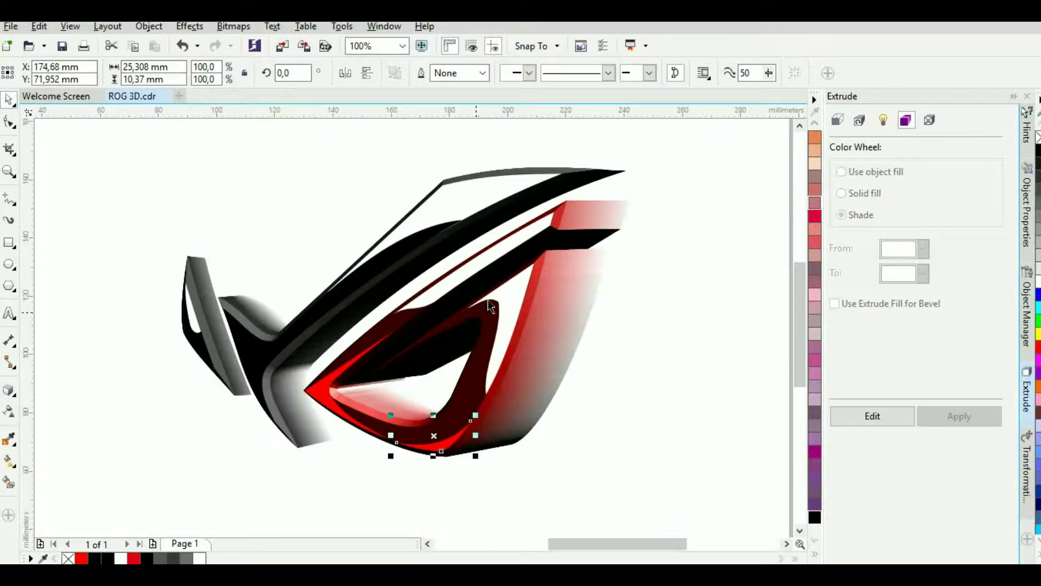
- Apply linear transparencies to the white shape beside the eye and the white strip above the black brow bar, fading toward the eye's inner corner
left_click(9, 411)
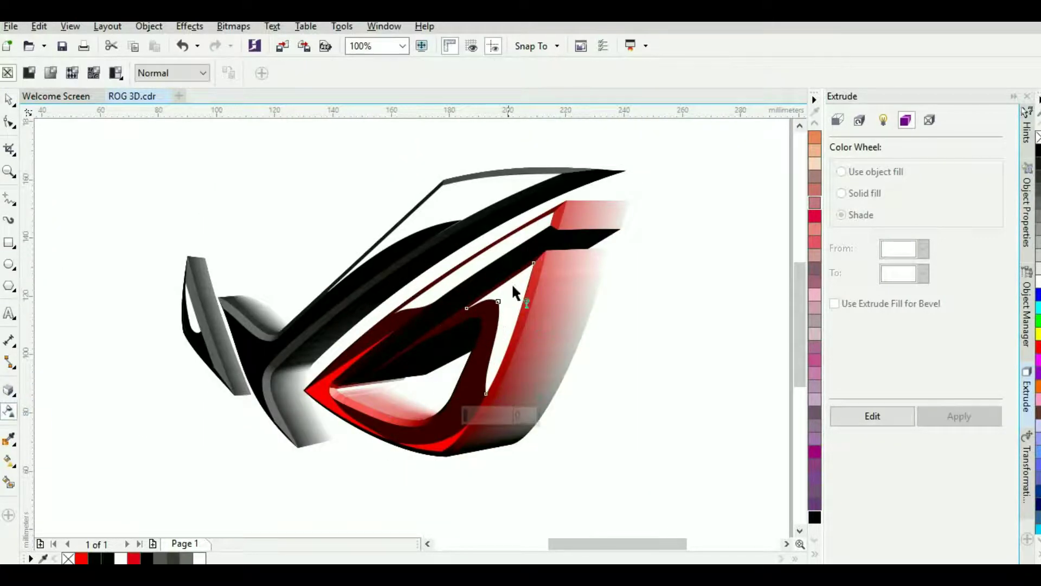
left_click_drag(520, 283, 449, 379)
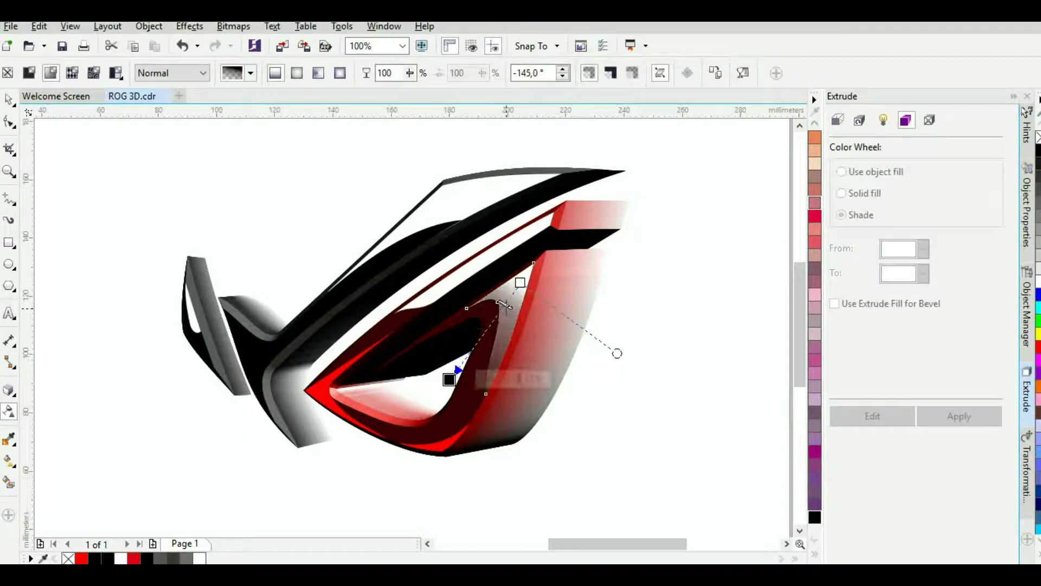
left_click(514, 246)
left_click_drag(547, 217, 370, 331)
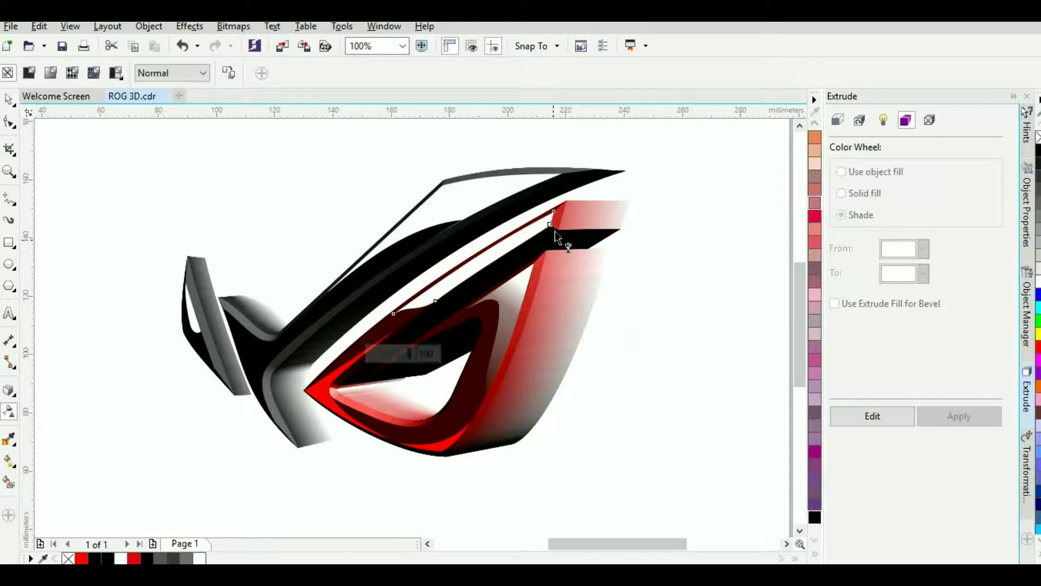
left_click_drag(538, 220, 518, 230)
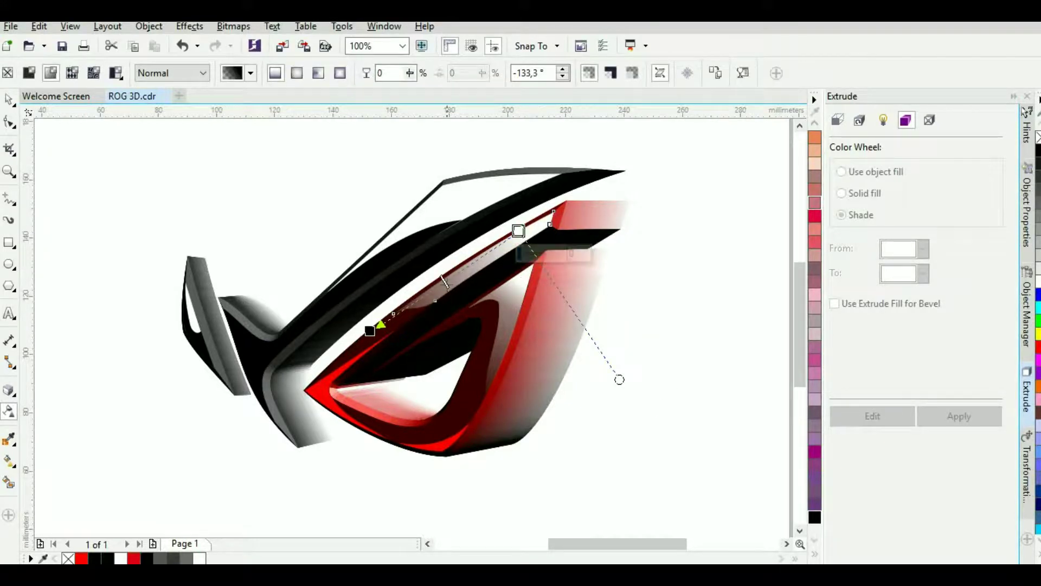
left_click_drag(461, 271, 413, 304)
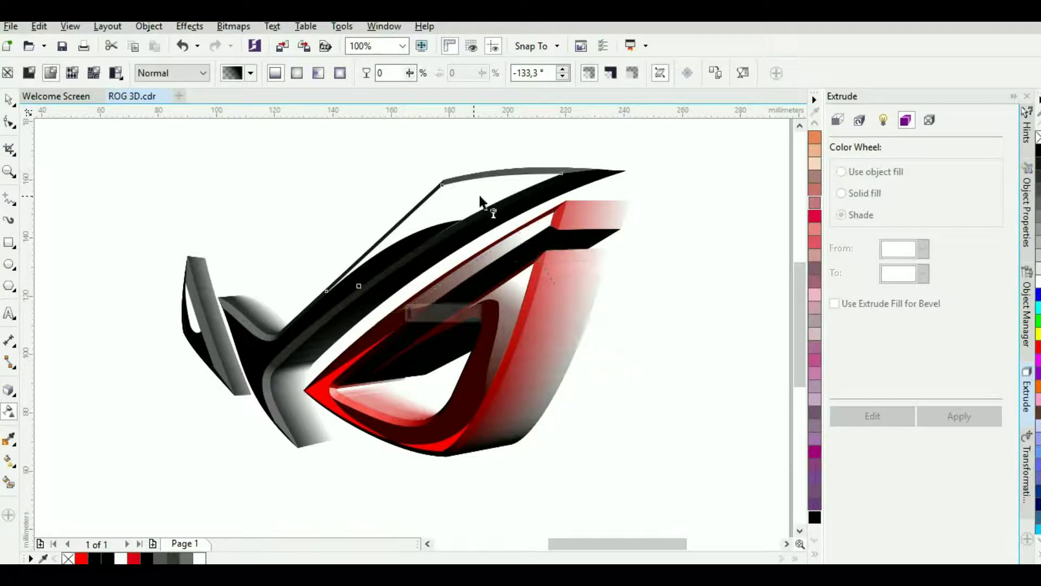
- Fade the white shape on the brow's upper face toward its lower inner end with a linear transparency
left_click(511, 179)
left_click_drag(477, 188, 320, 298)
left_click_drag(247, 367, 458, 216)
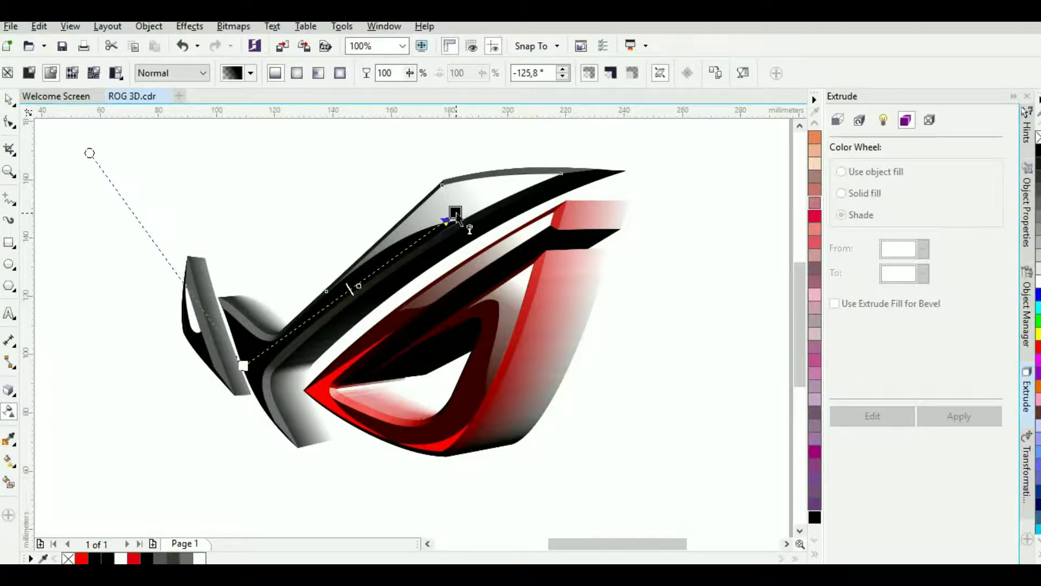
mouse_move(243, 365)
left_mouse_down()
mouse_move(317, 312)
mouse_move(296, 331)
left_mouse_up()
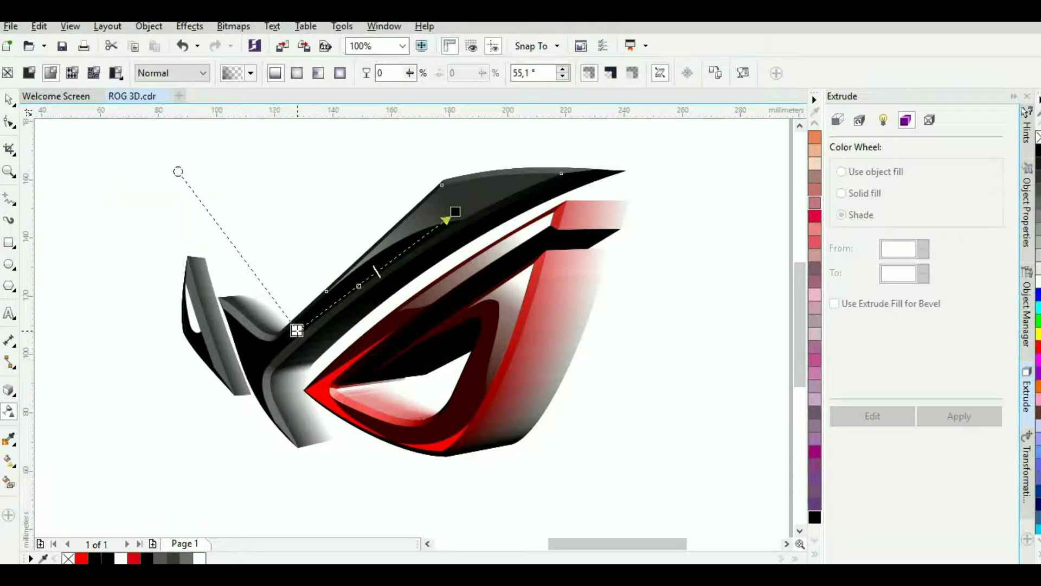
key("ctrl+z")
key("ctrl+z")
- Fade the black overlay along the upper brow toward its upper end with a linear transparency and adjust the transition's midpoint
left_click(305, 334)
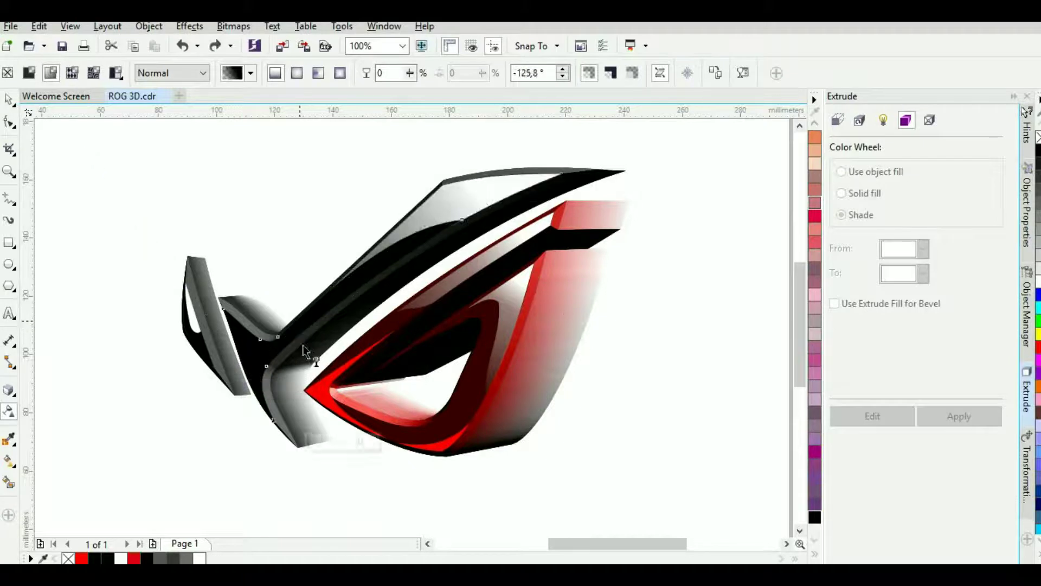
left_click_drag(267, 349, 421, 250)
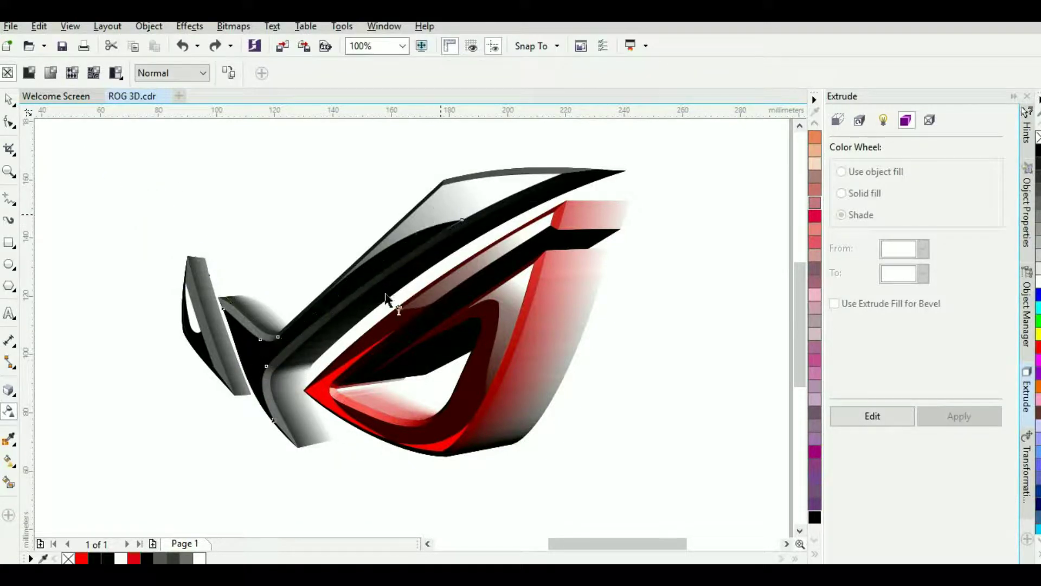
left_click(391, 283)
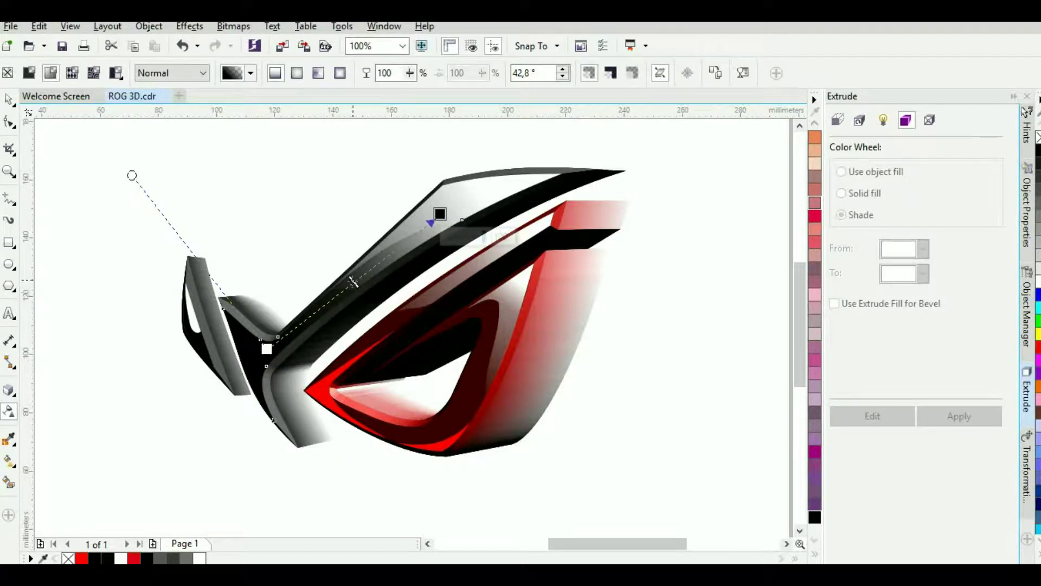
left_click_drag(354, 281, 394, 251)
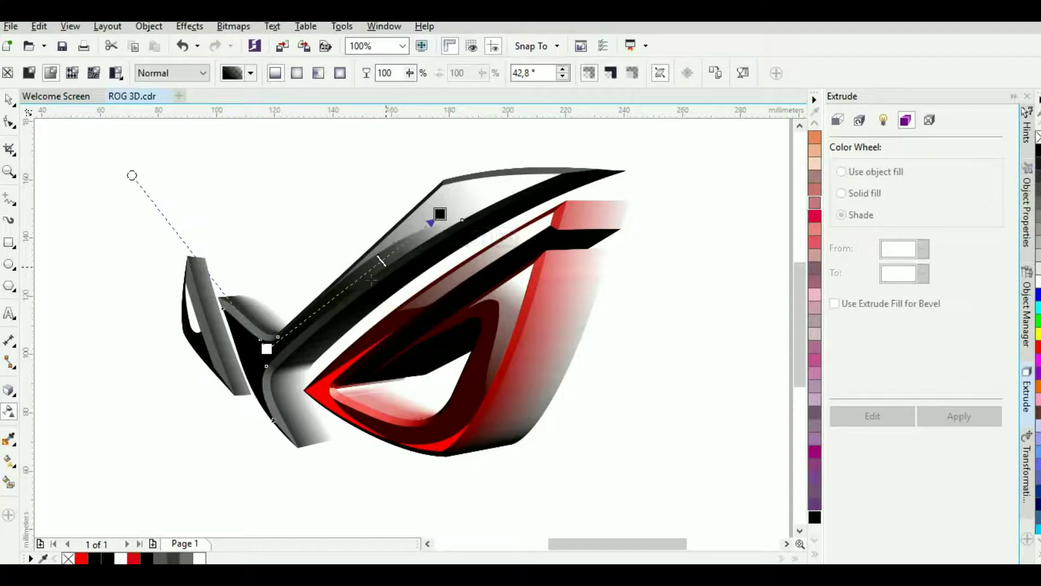
left_click_drag(333, 298, 358, 277)
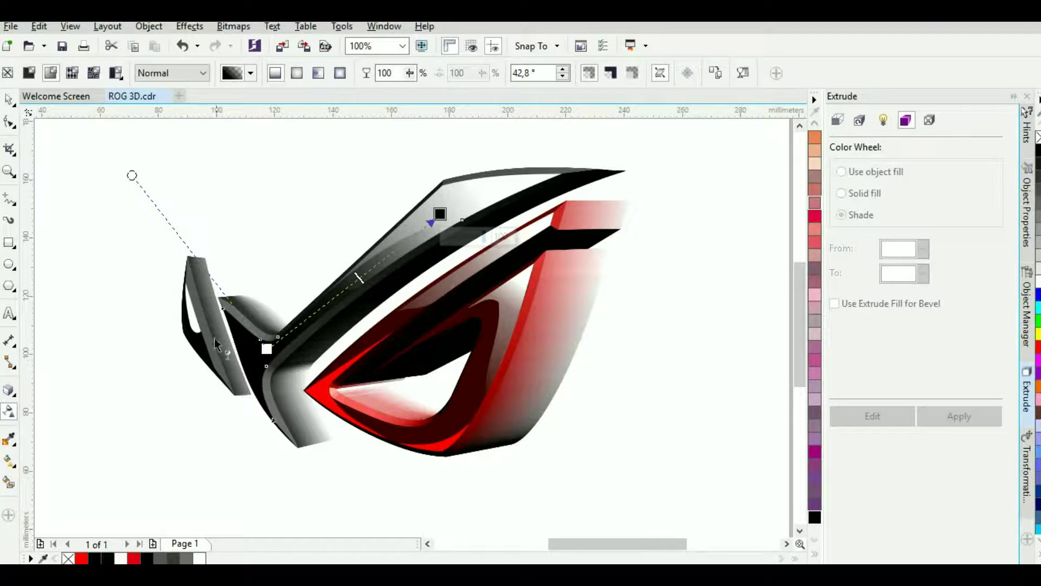
- Apply uniform transparency to the white highlight and the gray strip beside it on the small side fin, setting the highlight to 27
scroll(199, 334, "up", 1)
left_click(198, 328)
left_click(179, 354)
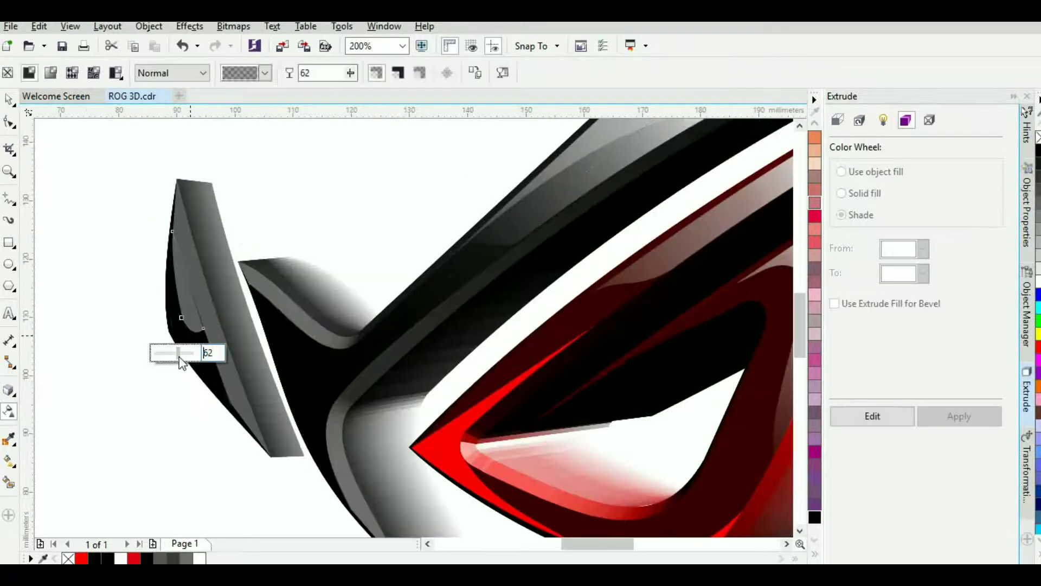
left_click(208, 371)
left_click(179, 424)
left_click_drag(180, 423, 168, 425)
left_click(196, 329)
left_click_drag(179, 355, 166, 362)
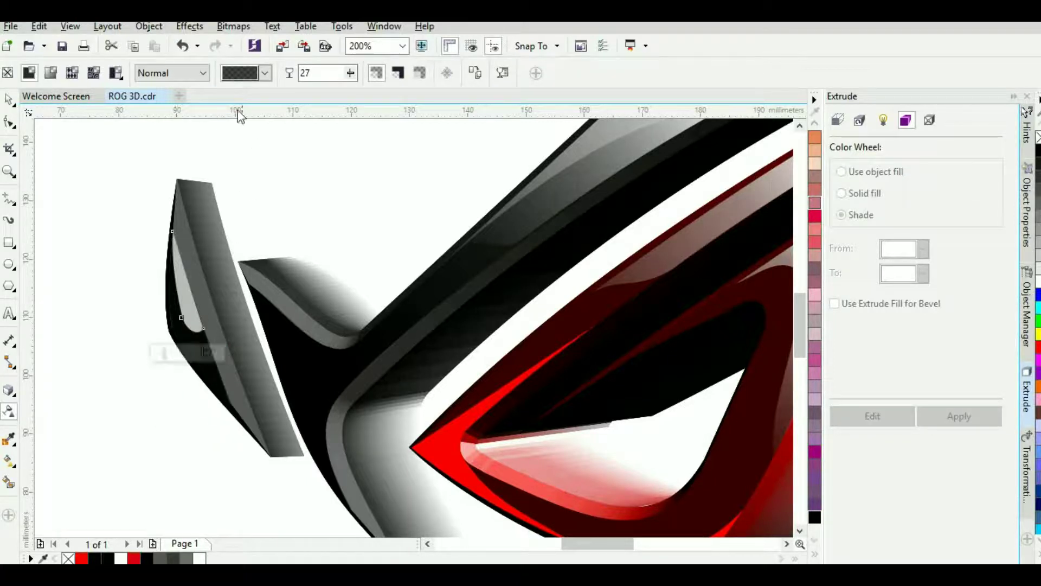
- Change the fin highlight's transparency to an elliptical fountain, shift its handle toward the fin's outer edge and deselect it
left_click(51, 73)
left_click(296, 72)
left_click_drag(187, 231, 172, 232)
left_click(8, 101)
scroll(355, 365, "down", 2)
left_click(479, 408)
- Add a page-sized 297 × 210 mm rectangle behind the logo and fill it black
scroll(480, 408, "up", 1)
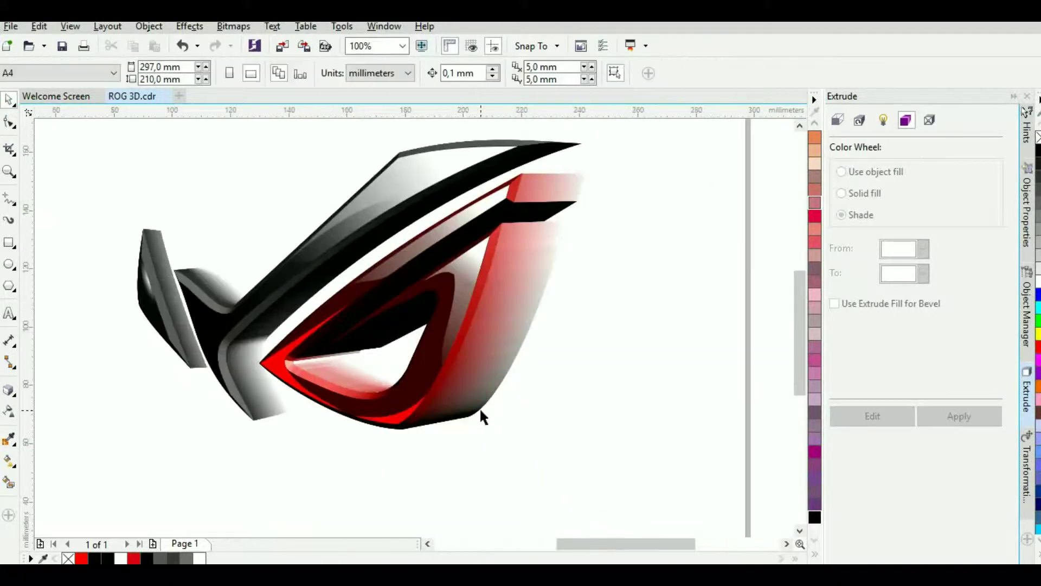
scroll(480, 407, "down", 1)
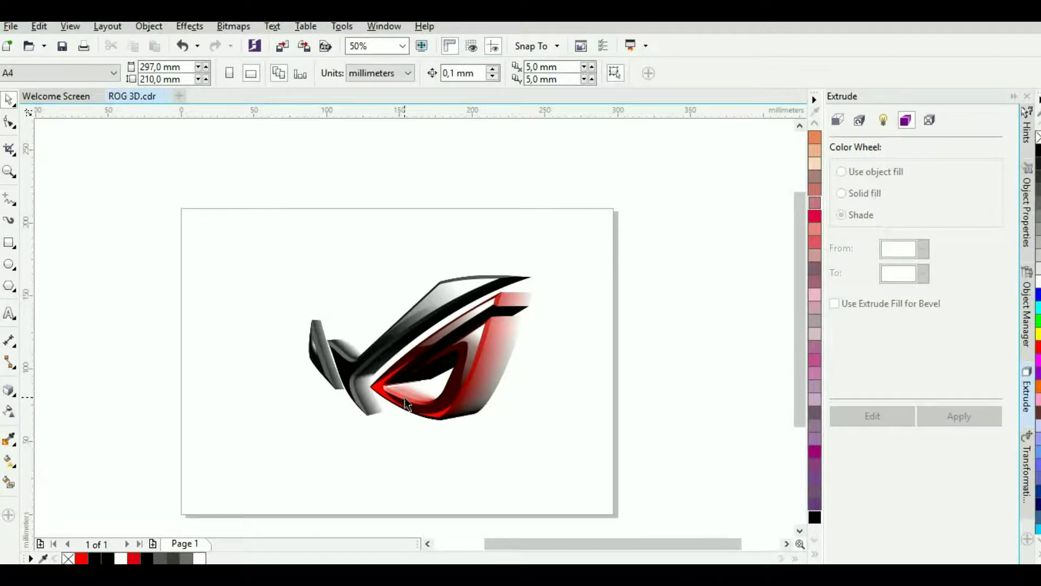
left_click(10, 244)
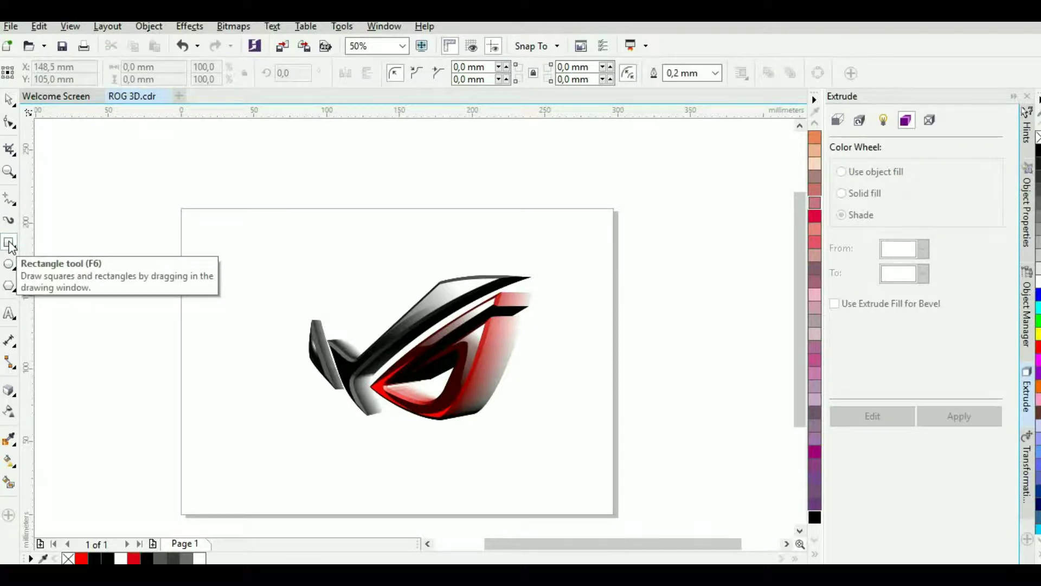
double_click(10, 244)
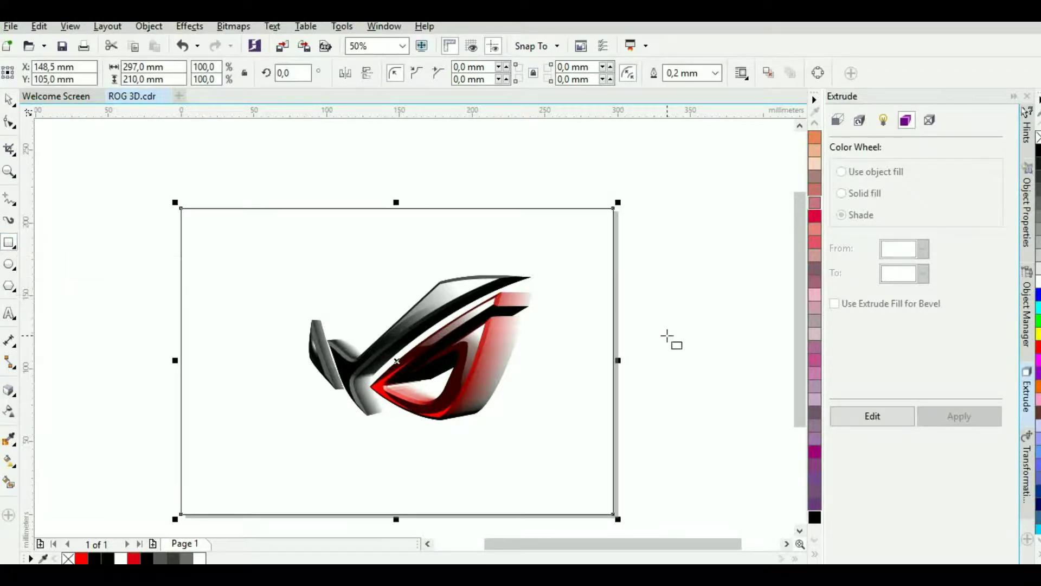
left_click(815, 516)
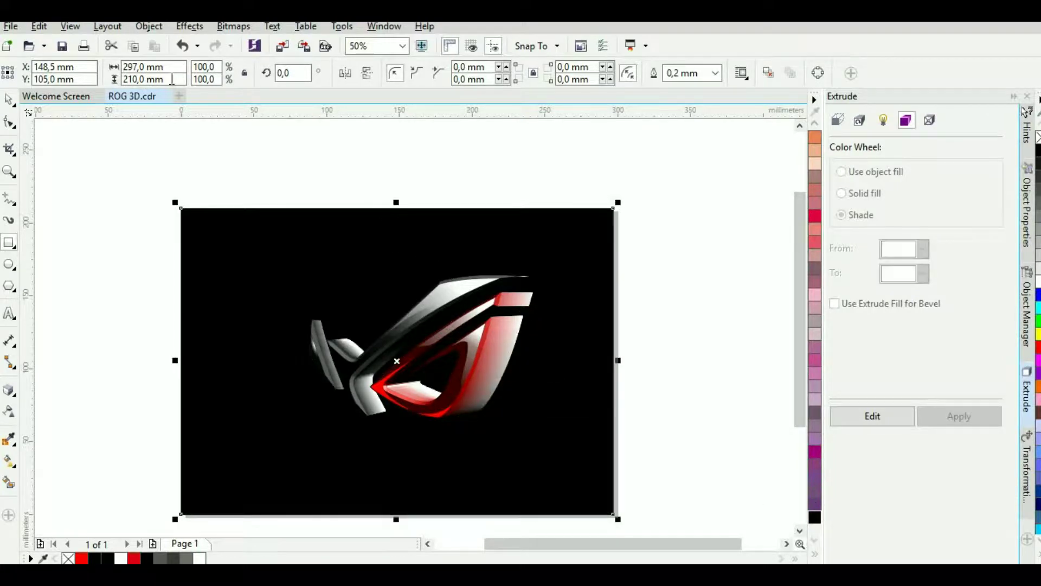
- Give the background rectangle an elliptical fountain fill running from a red centre to black edges
left_click(10, 461)
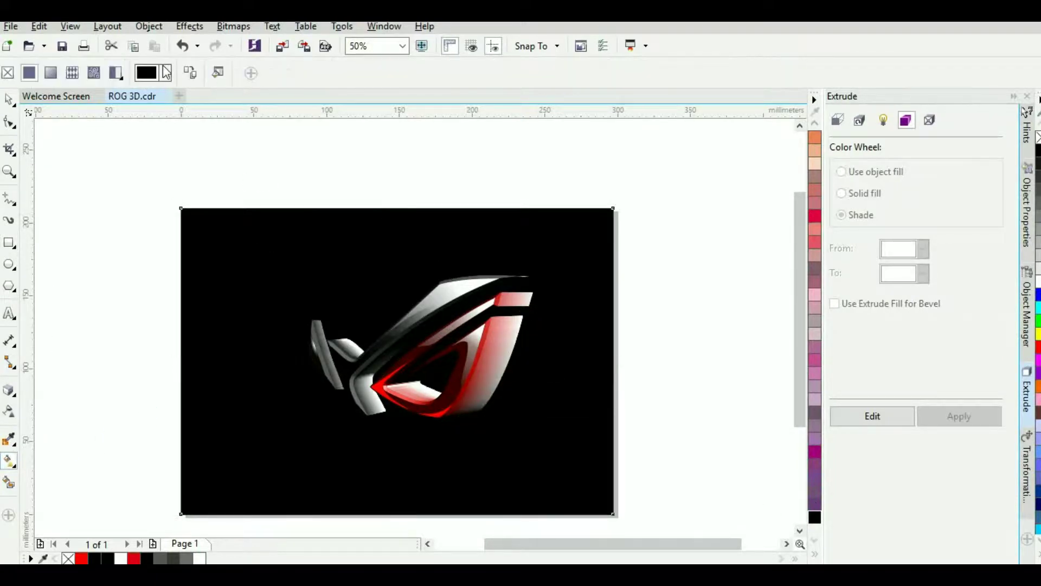
left_click(51, 74)
left_click(211, 75)
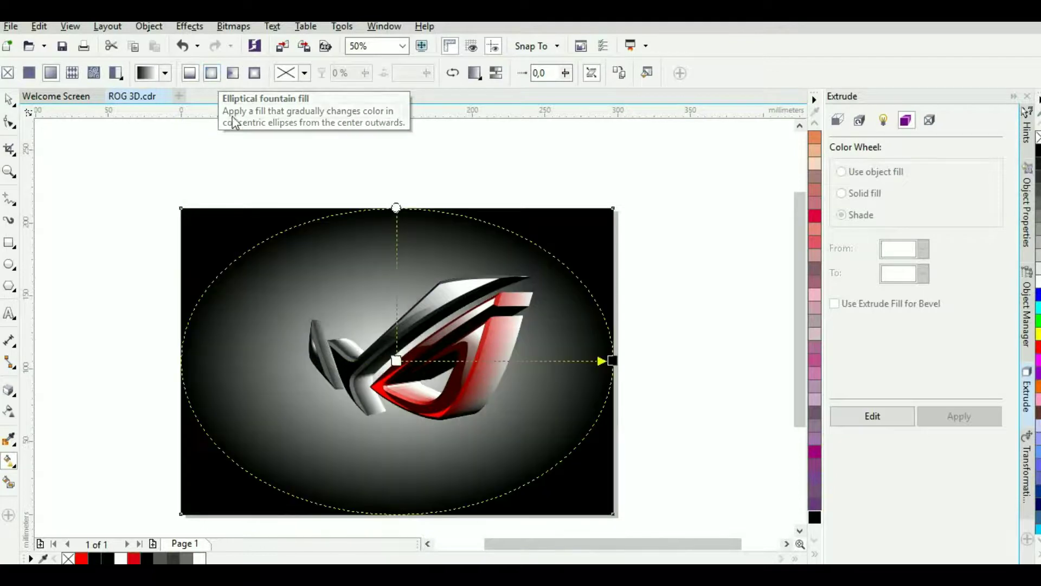
left_click(396, 361)
left_click(1037, 347)
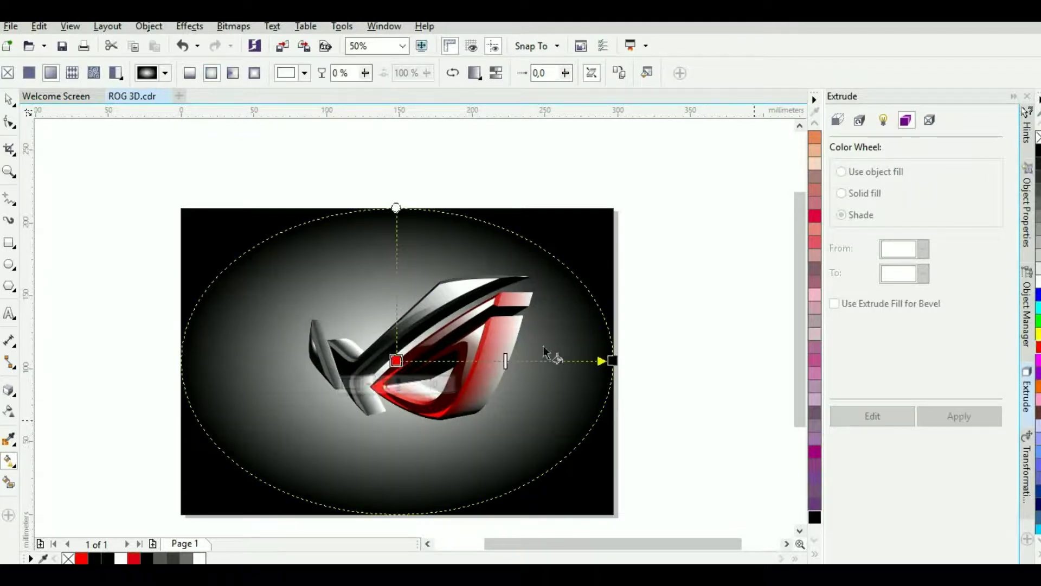
- Shift the background gradient's midpoint outward and set the red centre node's transparency to 10%
left_click_drag(533, 361, 537, 360)
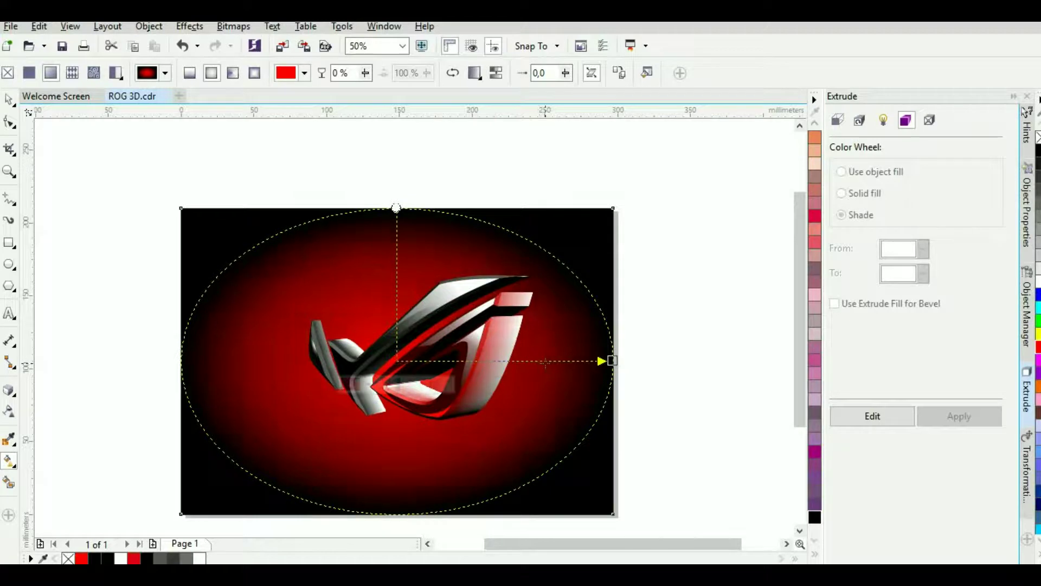
left_click_drag(547, 361, 538, 360)
left_click_drag(365, 73, 367, 101)
left_click(370, 76)
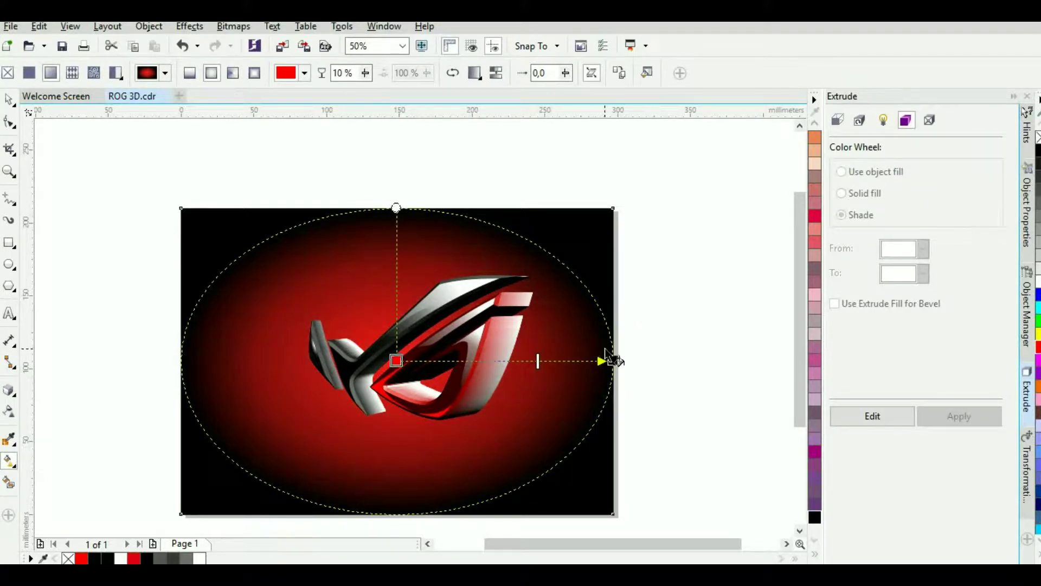
- Select all logo shapes and create one vertically mirrored copy directly below them at 100% scale
left_click(9, 99)
left_click_drag(254, 174, 549, 442)
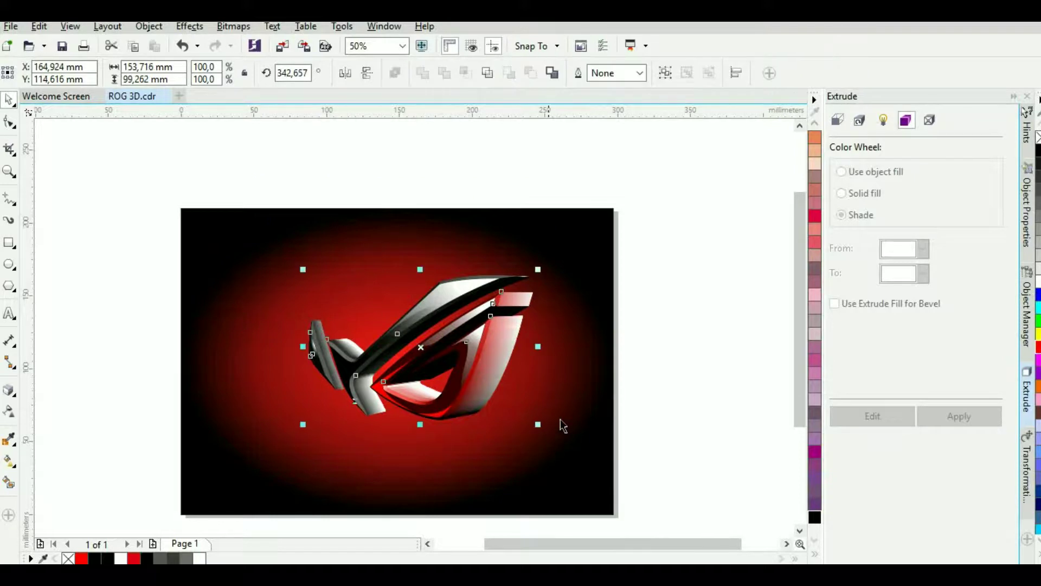
left_click(1027, 471)
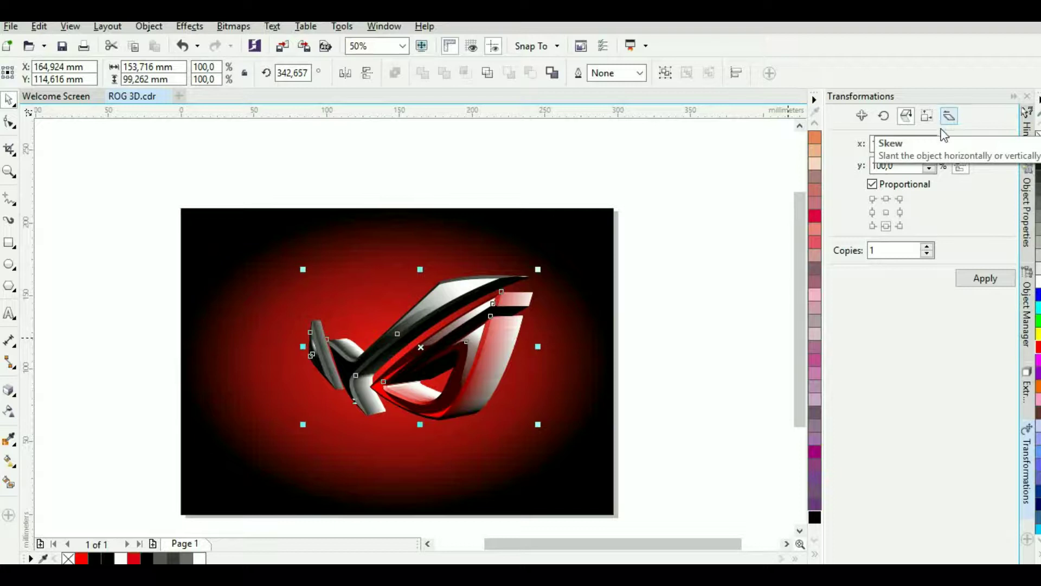
left_click(985, 278)
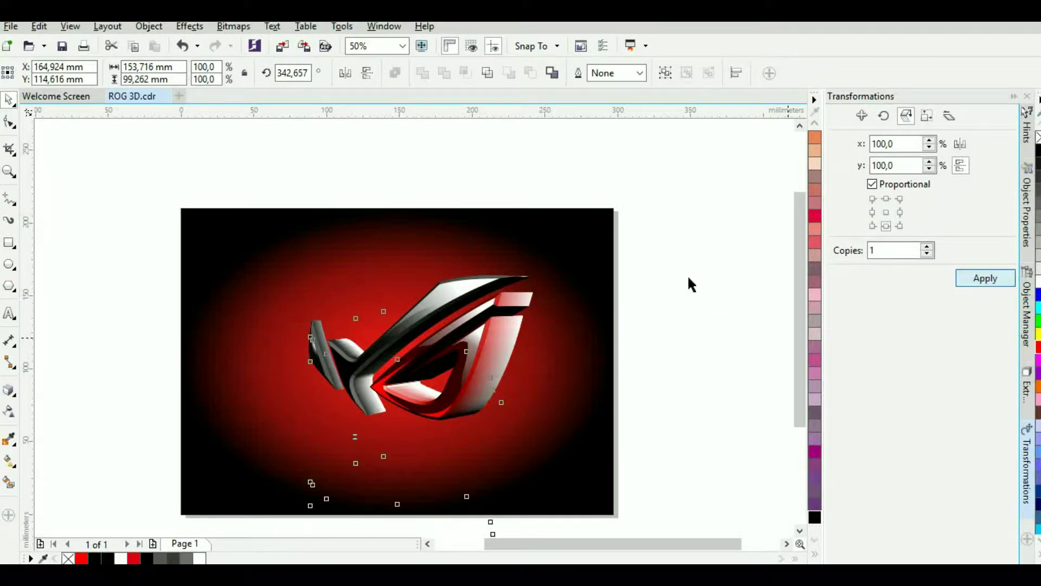
left_click_drag(802, 273, 805, 330)
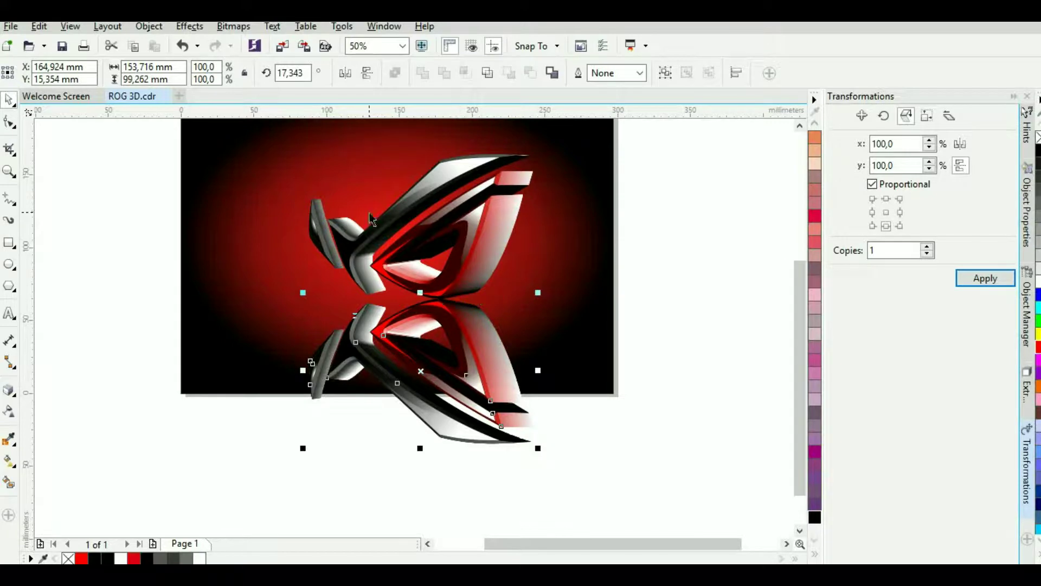
- Convert the mirrored logo copy to a bitmap and squash its height to 49%, about 48.7 mm
left_click(234, 26)
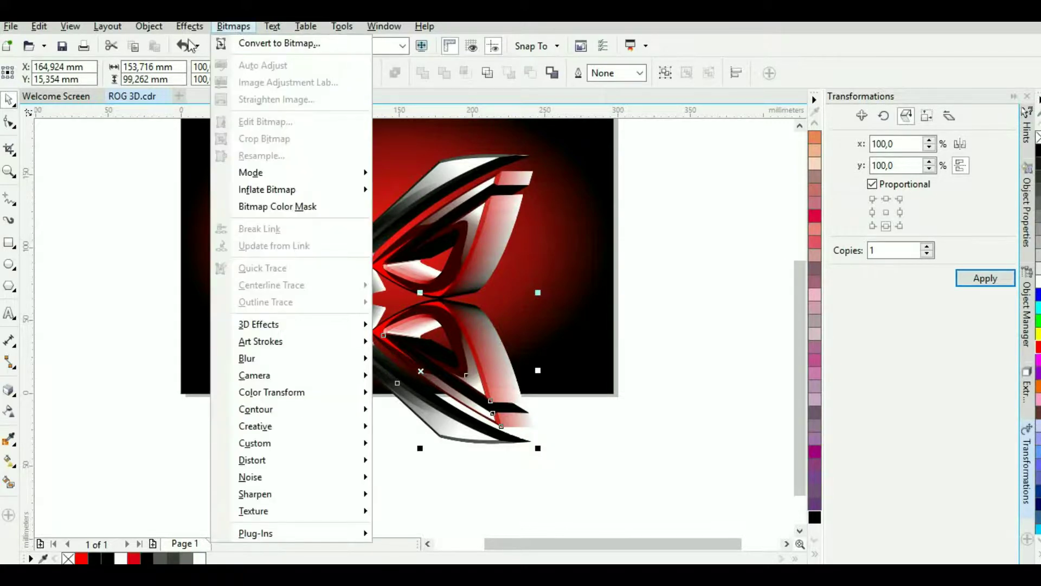
left_click(279, 43)
left_click(474, 384)
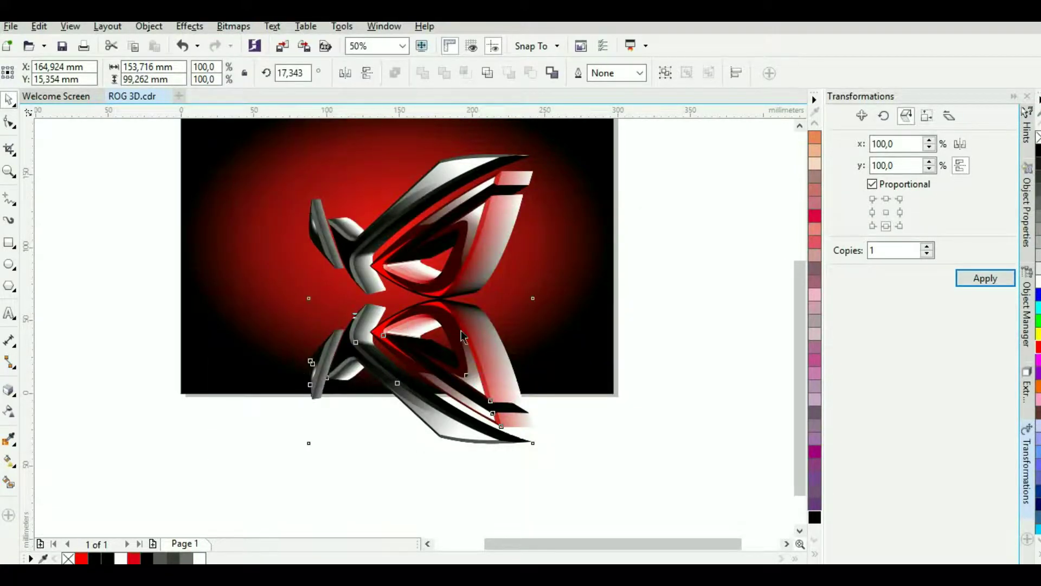
left_click(149, 26)
mouse_move(173, 159)
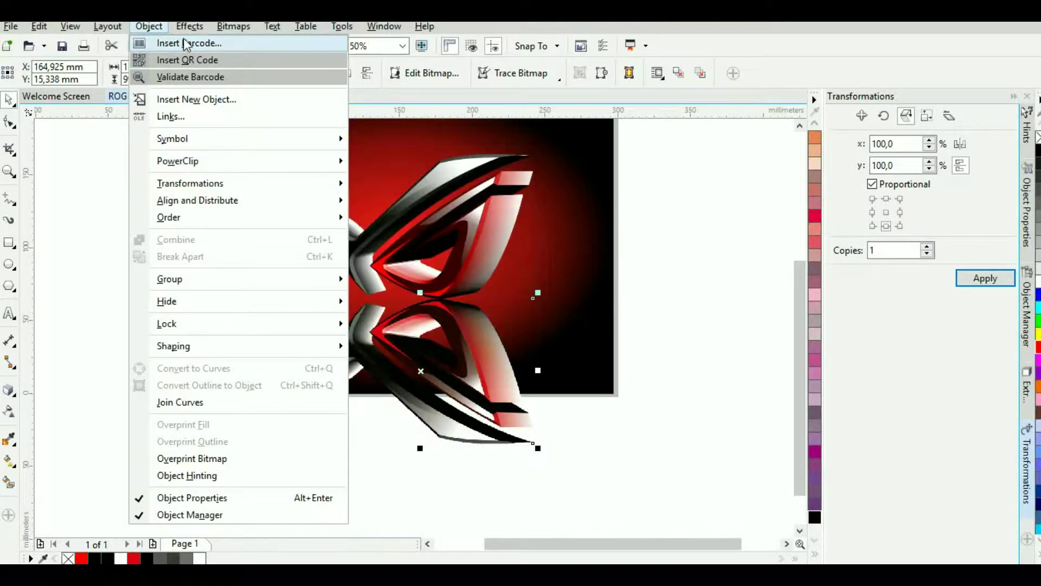
left_click(125, 220)
left_click_drag(420, 448, 434, 365)
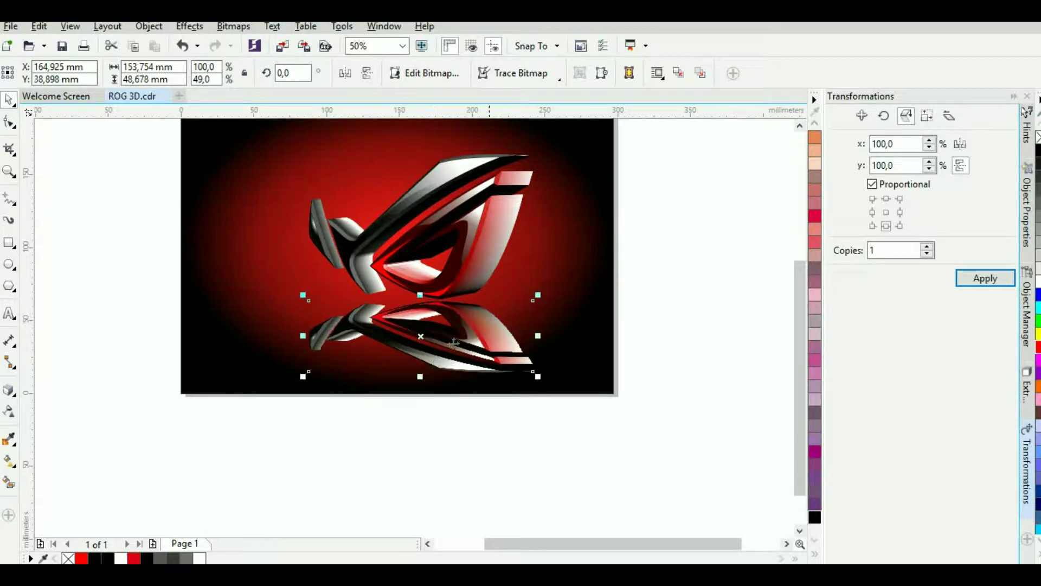
- Fade the reflection bitmap downward with a linear transparency, reaching 100 at its lower end
left_click(9, 412)
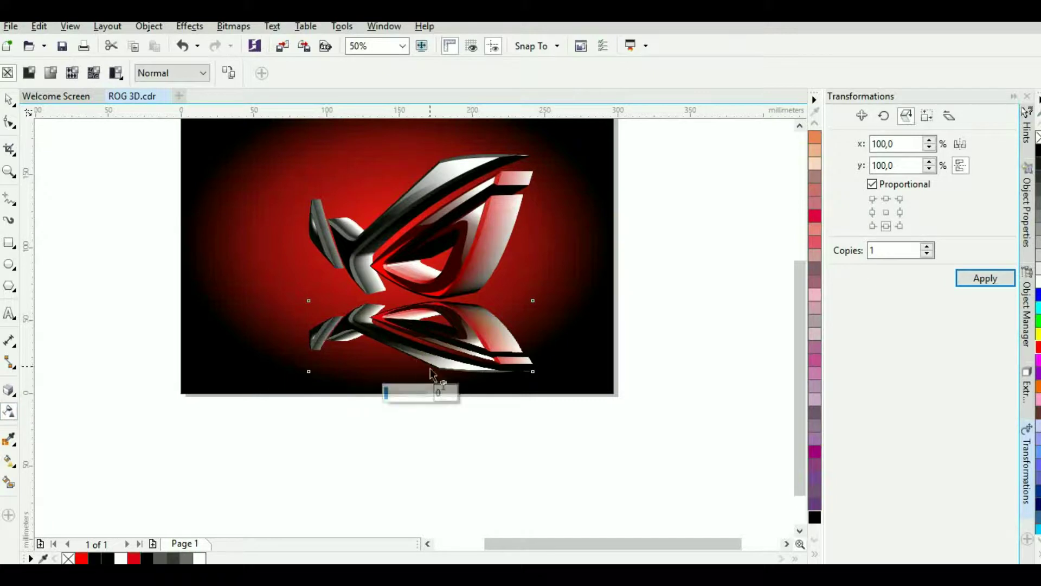
left_click_drag(429, 356, 428, 296)
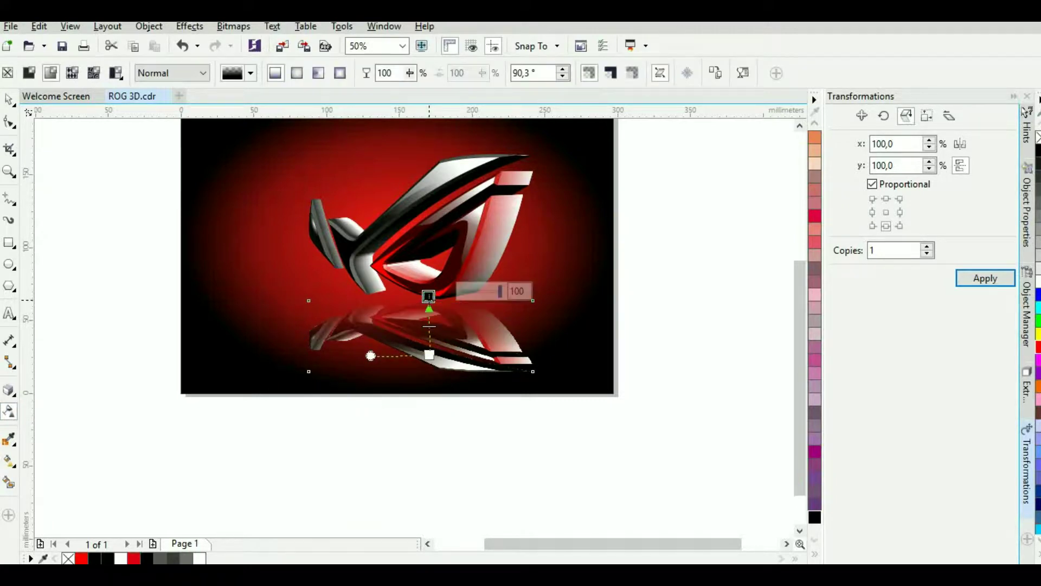
left_click_drag(429, 297, 432, 352)
left_click_drag(485, 293, 487, 297)
left_click_drag(431, 353, 433, 349)
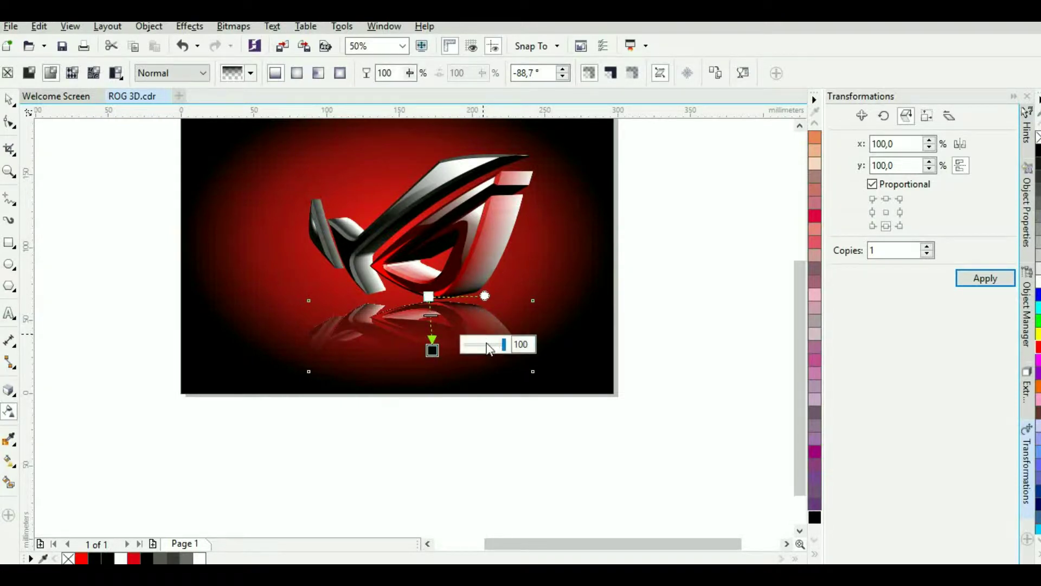
left_click_drag(500, 343, 506, 346)
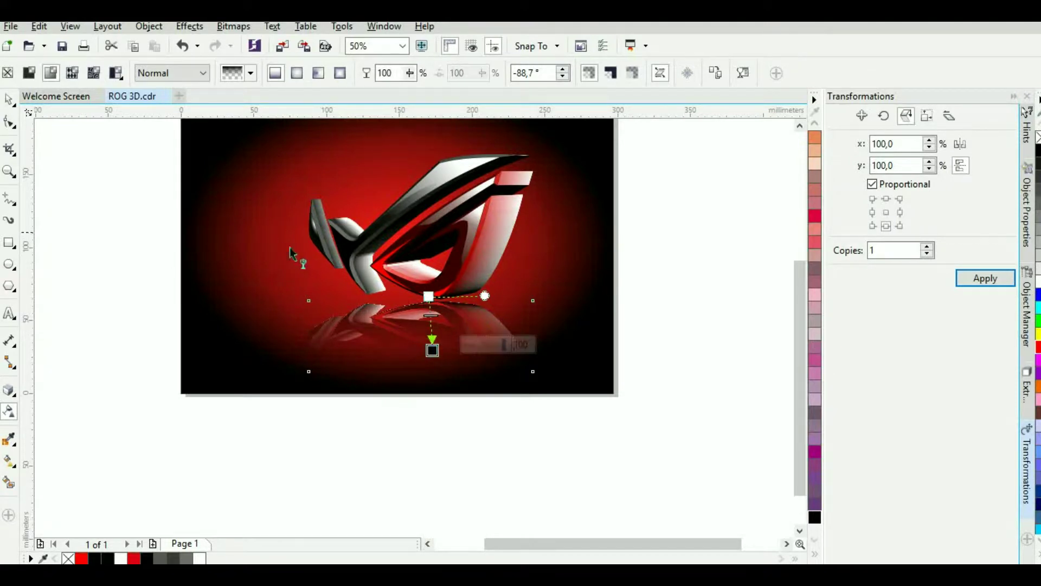
- Darken the reflection bitmap with a Brightness/Contrast/Intensity adjustment, using intensity -80, high contrast and slightly reduced brightness
key("space")
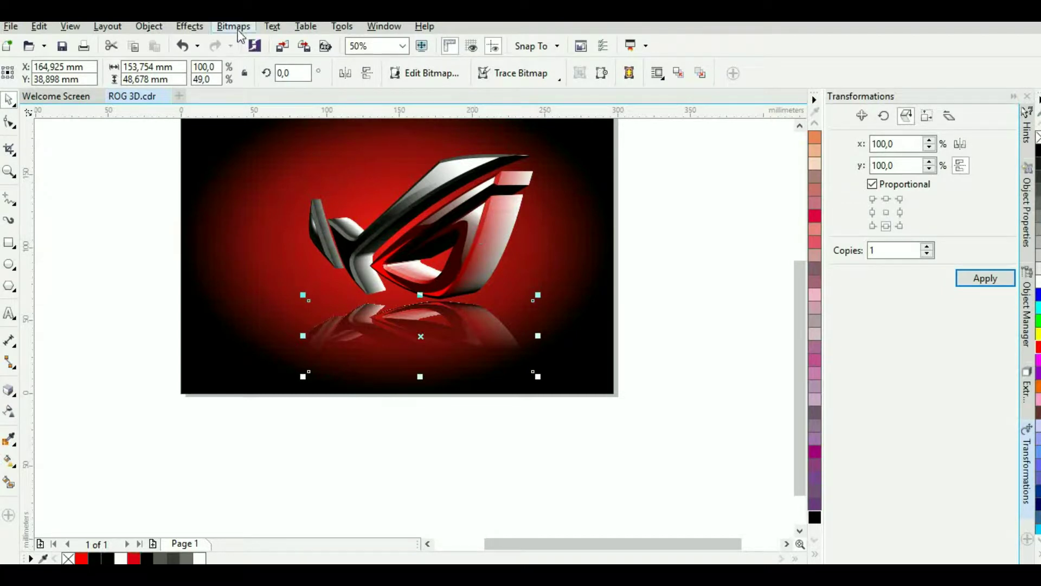
left_click(197, 29)
mouse_move(217, 43)
left_click(379, 126)
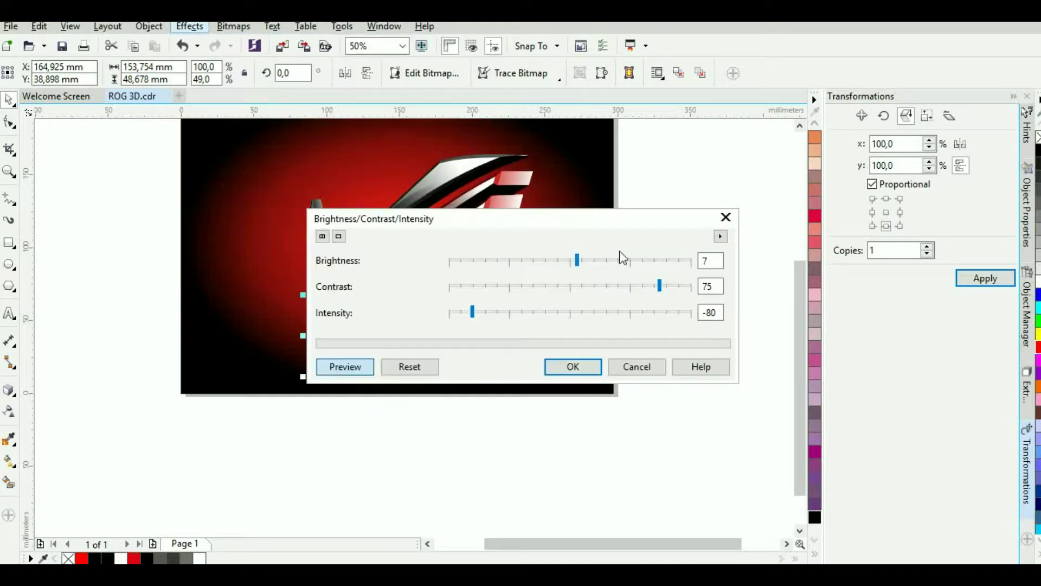
left_click_drag(618, 222, 898, 140)
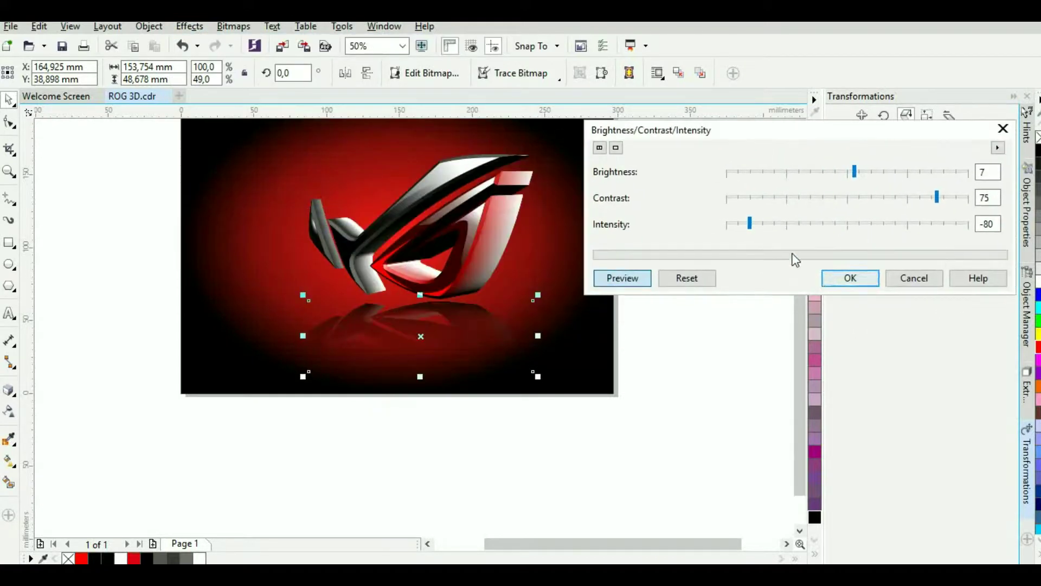
left_click(954, 205)
left_click_drag(852, 173, 847, 173)
left_click(852, 280)
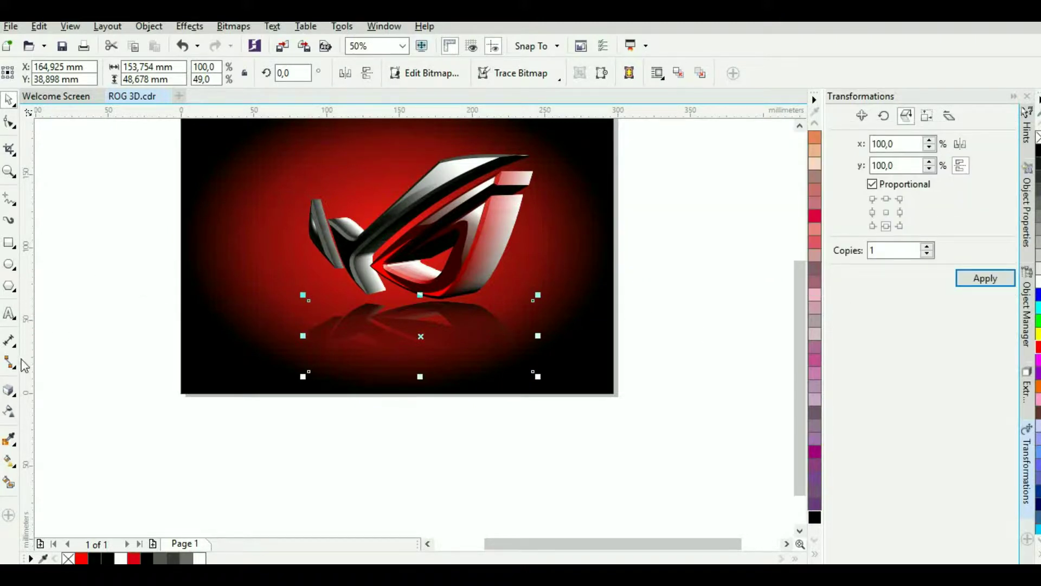
- Add the artistic text REPUBLIC OF GAMER and set its font to Britannic Bold
left_click(9, 313)
left_click(376, 355)
type("REP")
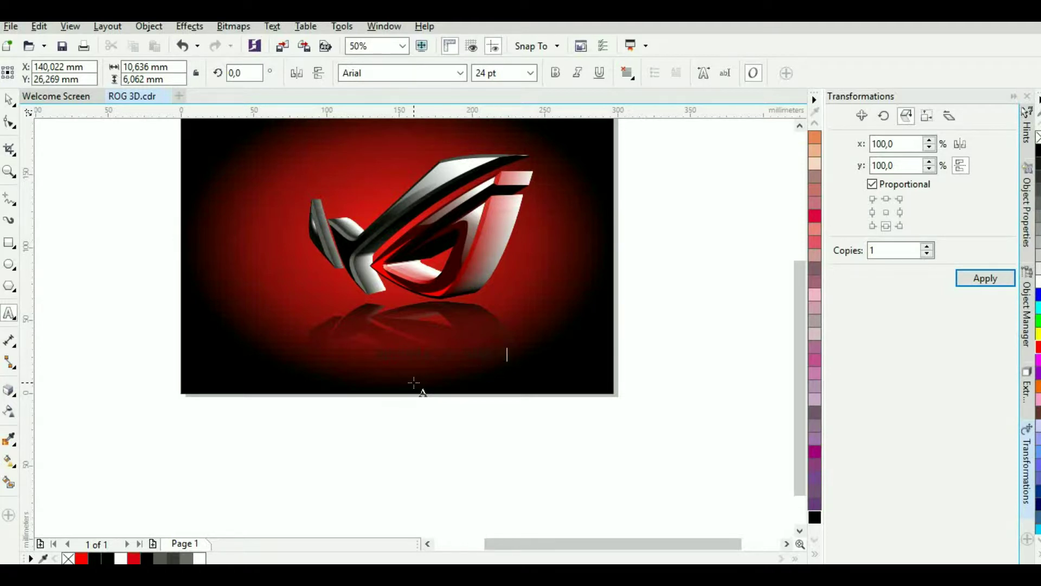
key("ctrl+v")
left_click(8, 99)
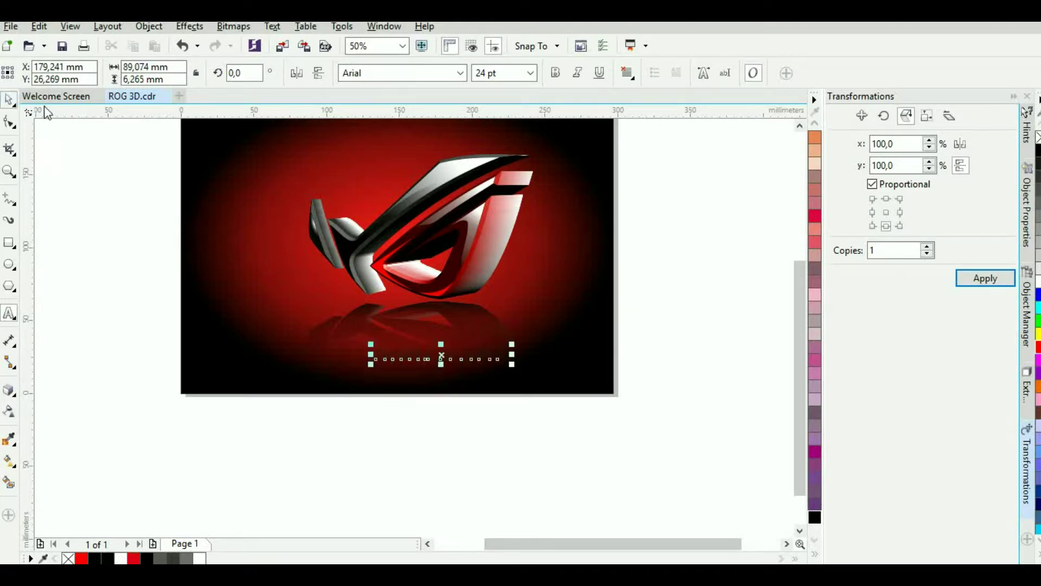
left_click_drag(442, 356, 154, 261)
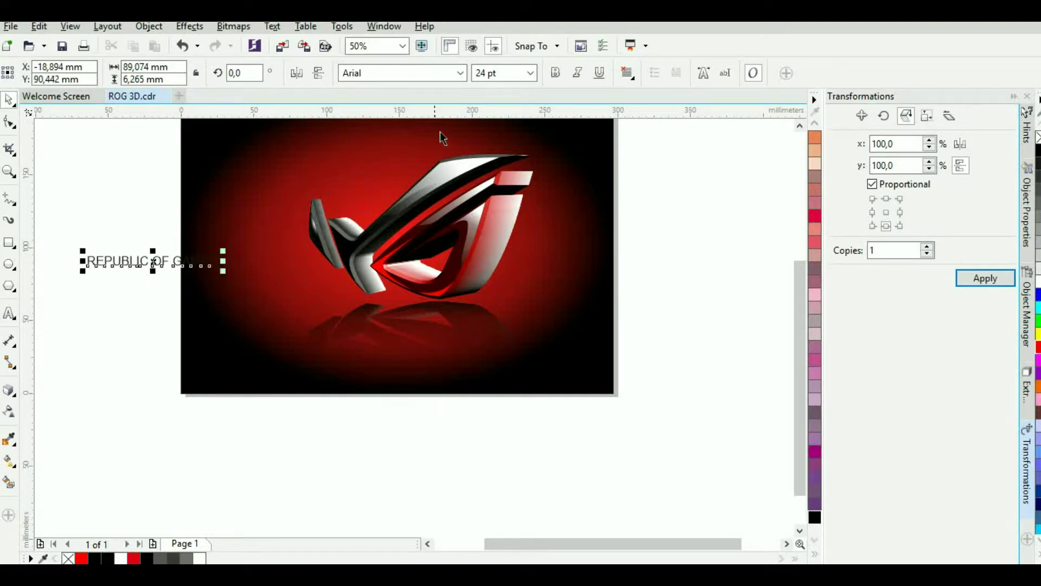
left_click(458, 74)
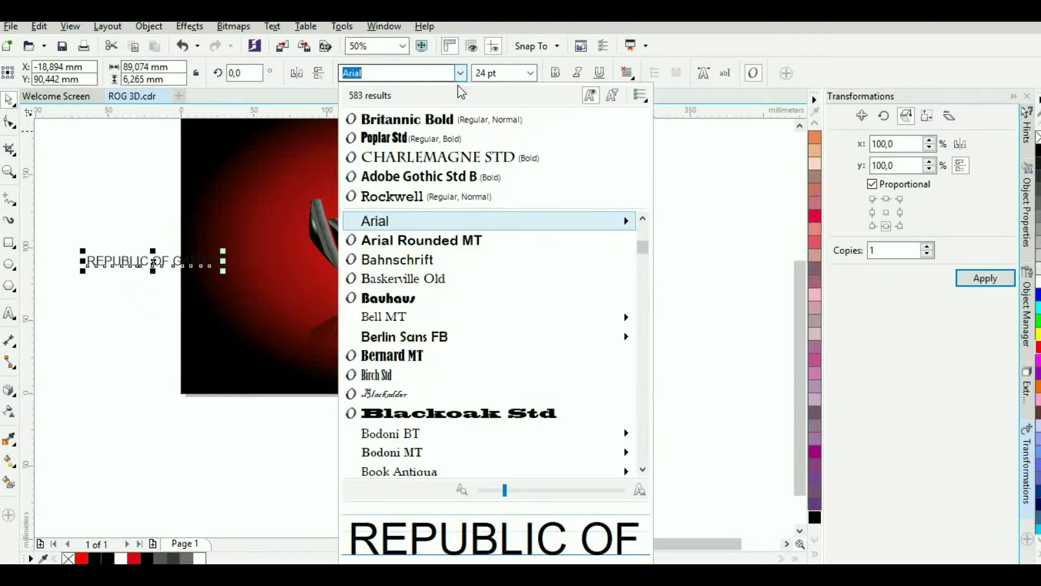
left_click(445, 120)
- Place the text in the page's lower-right corner, colour it red and enlarge it to about 90 by 11 mm
left_click_drag(149, 261, 538, 373)
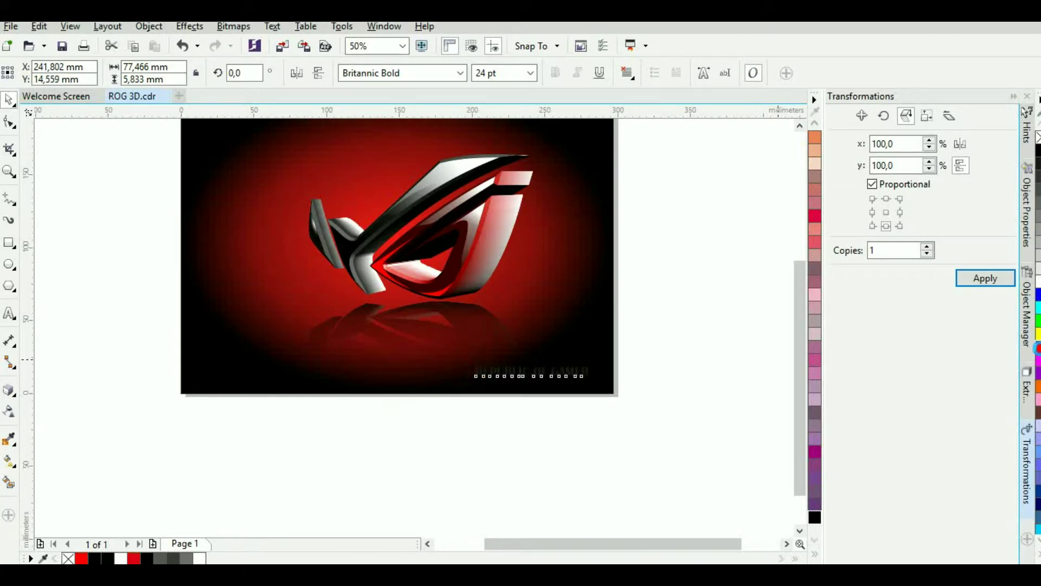
left_click_drag(533, 361, 532, 354)
left_click_drag(470, 368, 452, 367)
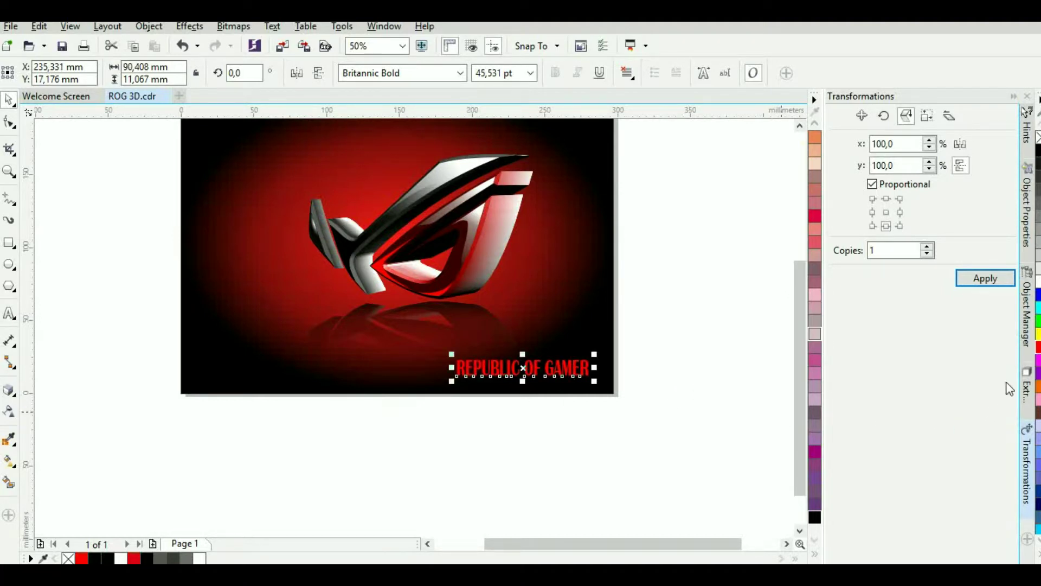
- Apply a horizontal drop shadow across the red text, coloured white with Normal merge mode and opacity 68
left_click(14, 396)
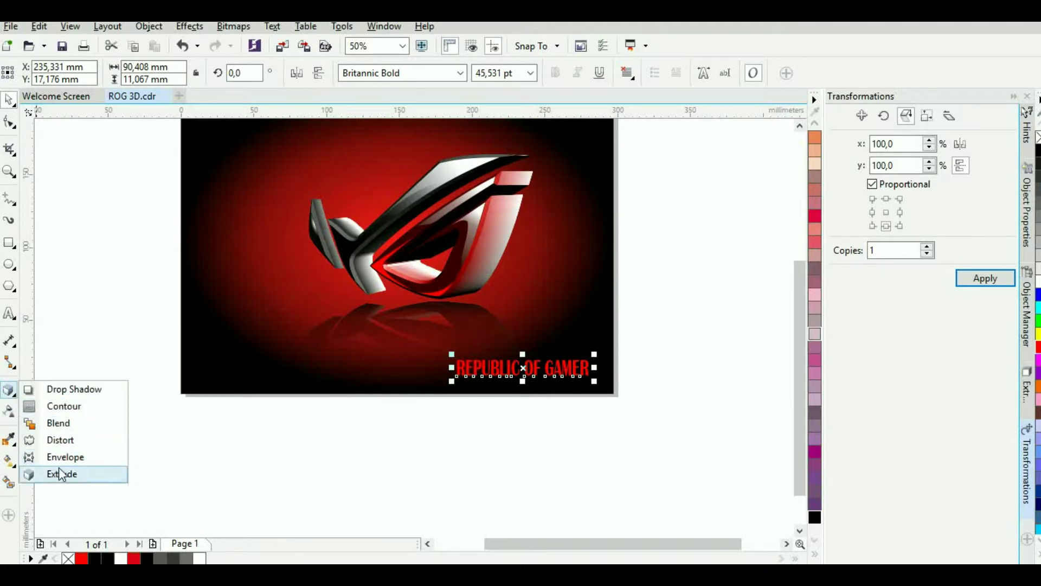
left_click(60, 389)
scroll(481, 382, "up", 4)
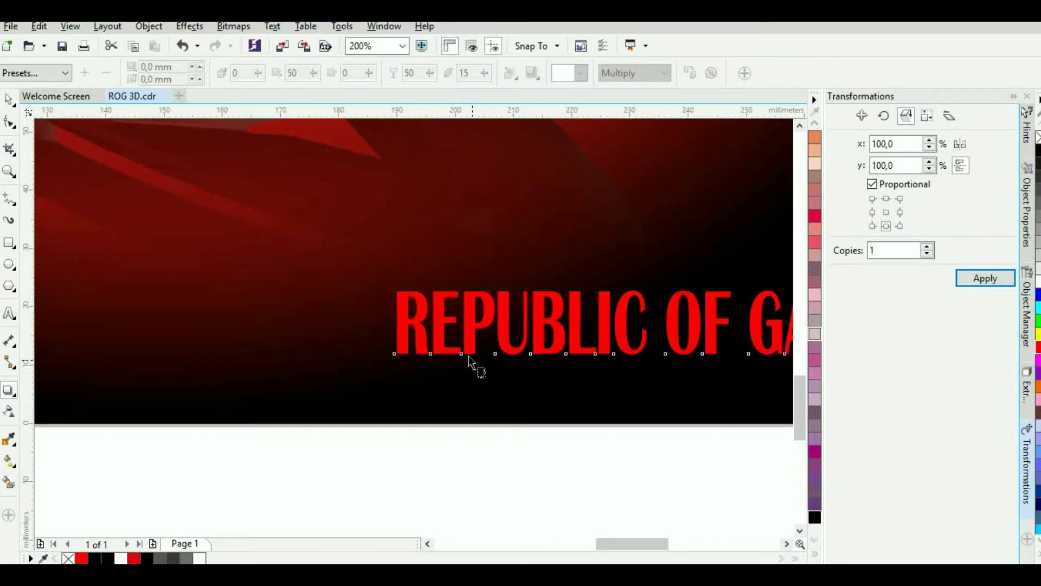
left_click(786, 543)
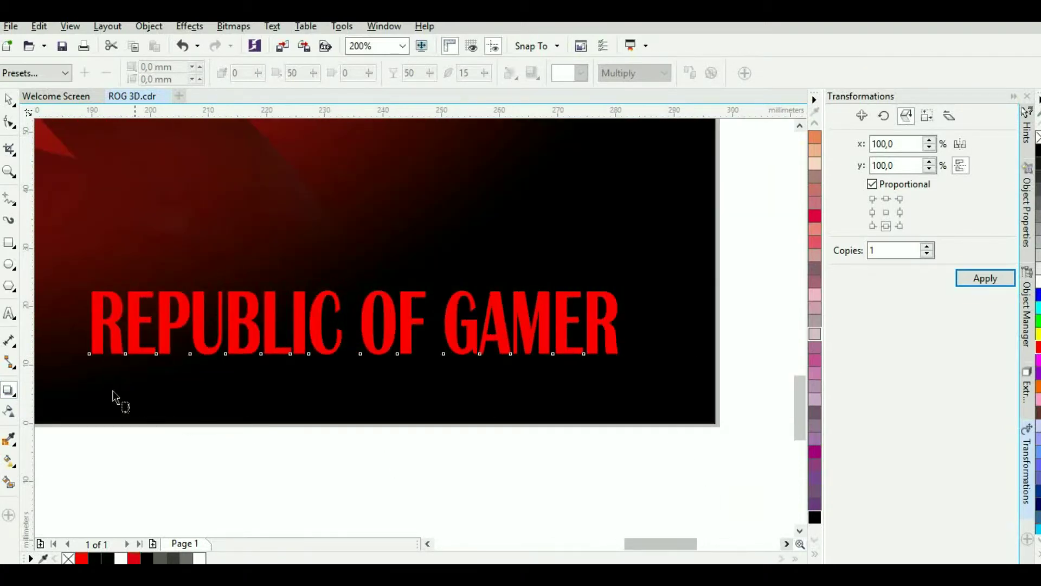
mouse_move(621, 331)
left_mouse_down()
mouse_move(639, 323)
mouse_move(618, 322)
left_mouse_up()
left_click_drag(351, 323, 446, 322)
left_click(581, 73)
left_click(612, 103)
left_click(645, 72)
left_click(643, 90)
- Feather the text's white shadow Outside, change its feathering edge and raise its opacity to 87
left_click(510, 73)
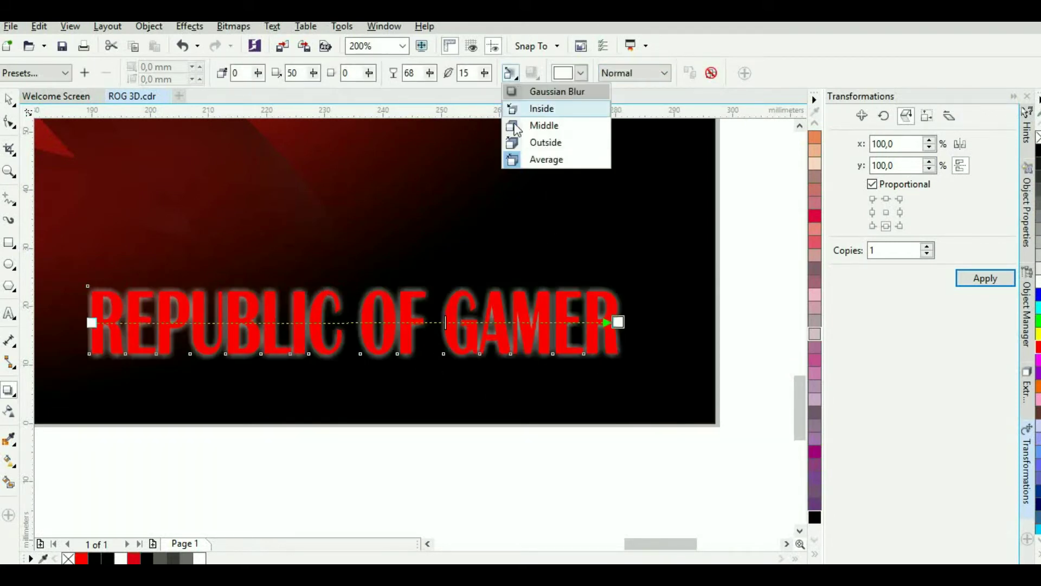
left_click(539, 143)
left_click(532, 73)
left_click(548, 123)
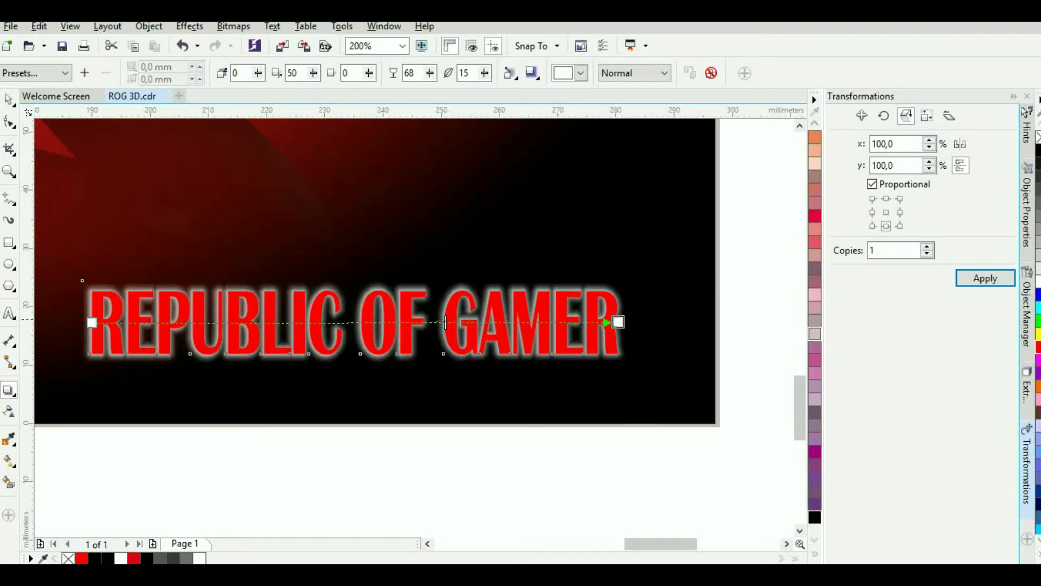
left_click_drag(462, 323, 542, 323)
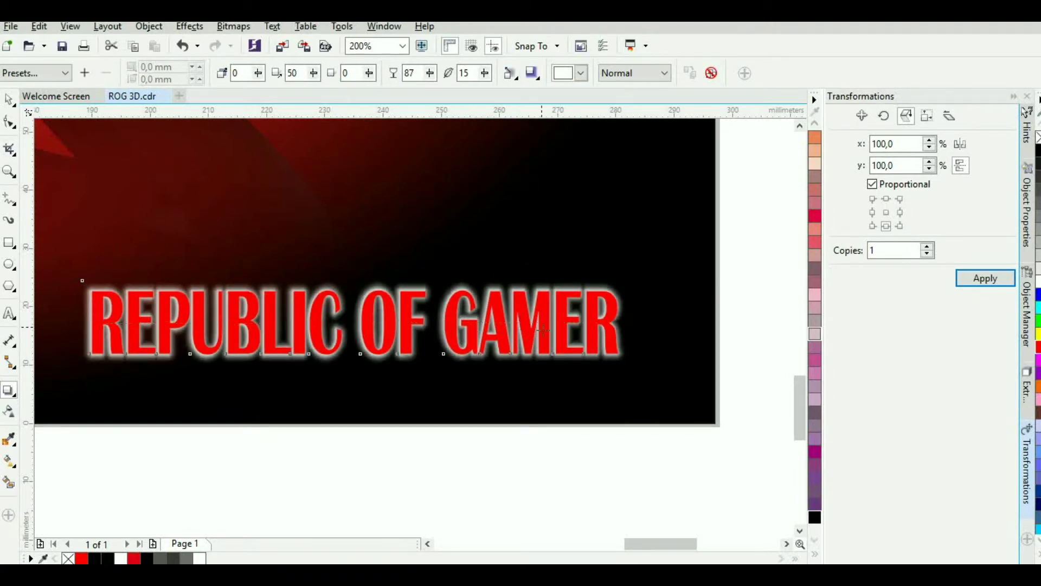
- Draw a thin ellipse about 100 by 2.4 mm along the text's base, filled white without an outline
scroll(484, 339, "down", 2)
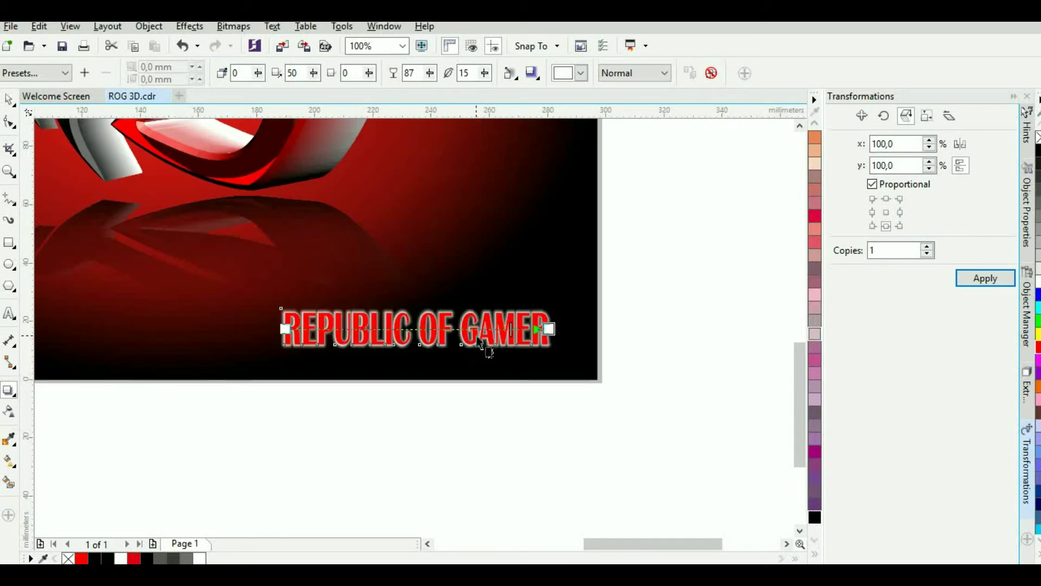
left_click(9, 265)
left_click_drag(275, 345, 566, 347)
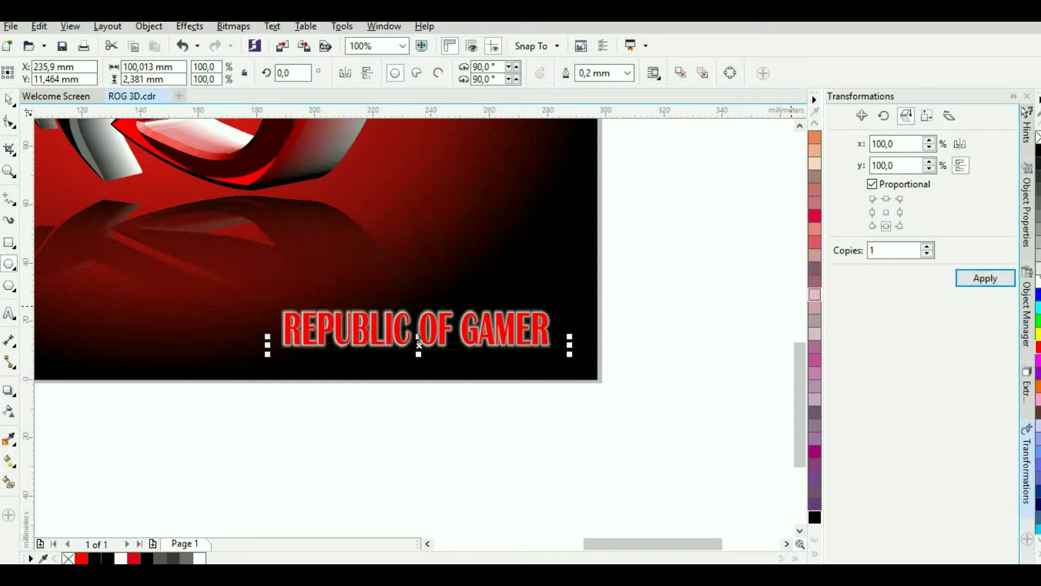
left_click(1038, 280)
right_click(1038, 136)
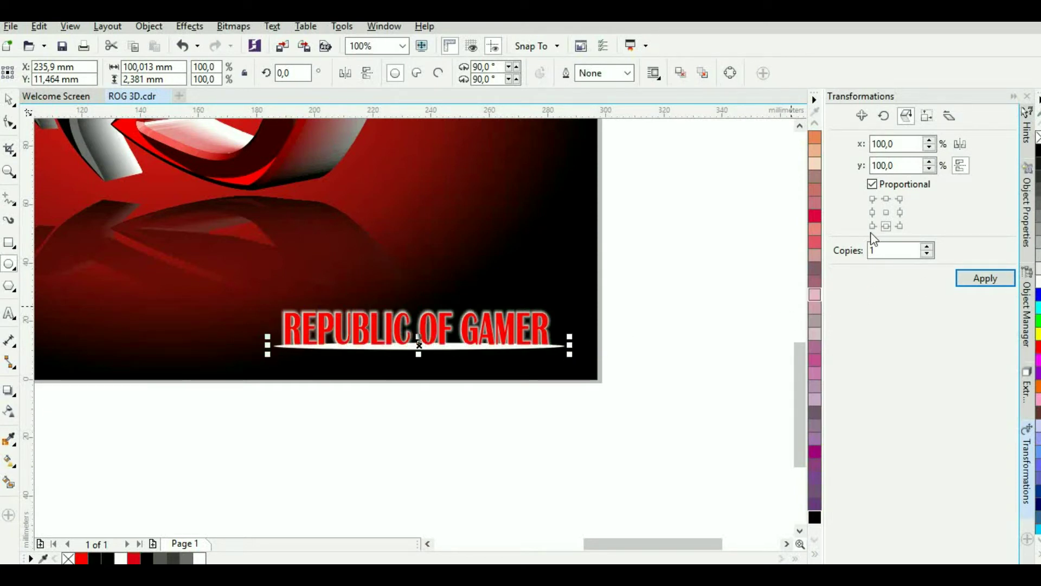
- Nudge the white ellipse about 1.5 mm down so that it sits just beneath the text
key("Down")
key("Down")
key("Down")
key("Down")
key("Up")
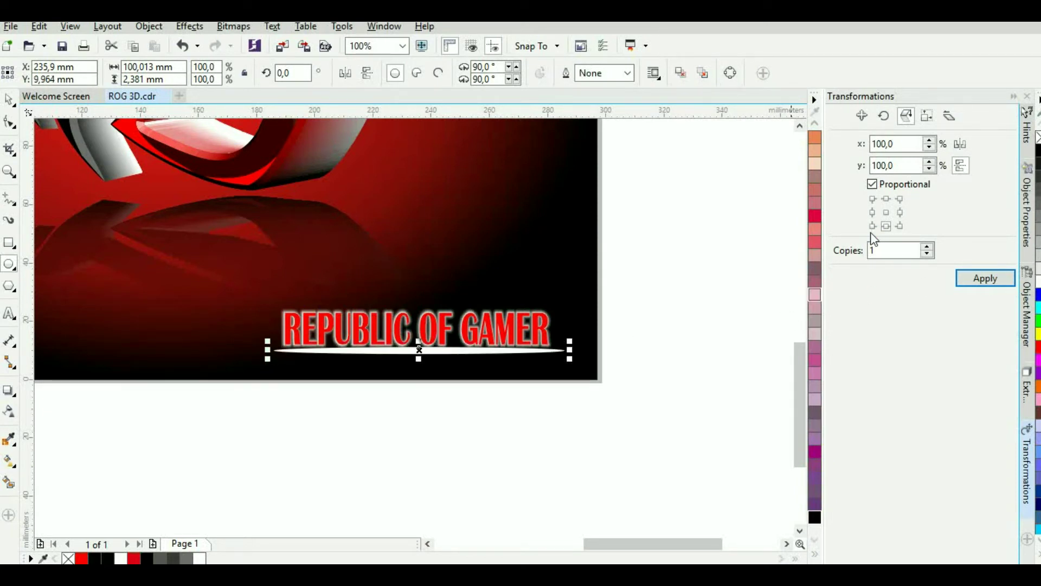
- Apply a fountain transparency to the white ellipse that fades it out from its centre towards both ends
left_click(8, 411)
left_click(298, 73)
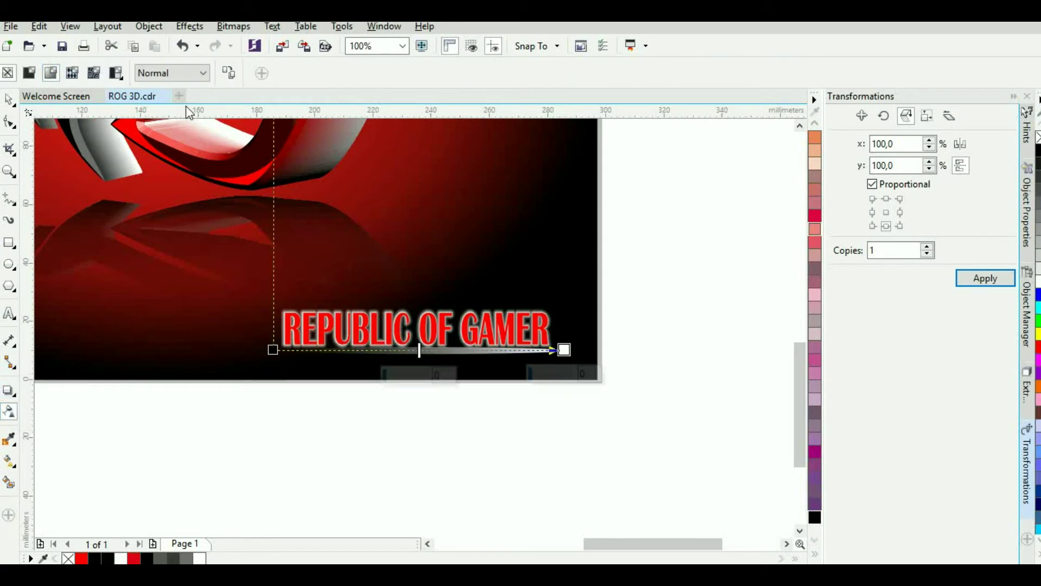
key("space")
left_click(273, 398)
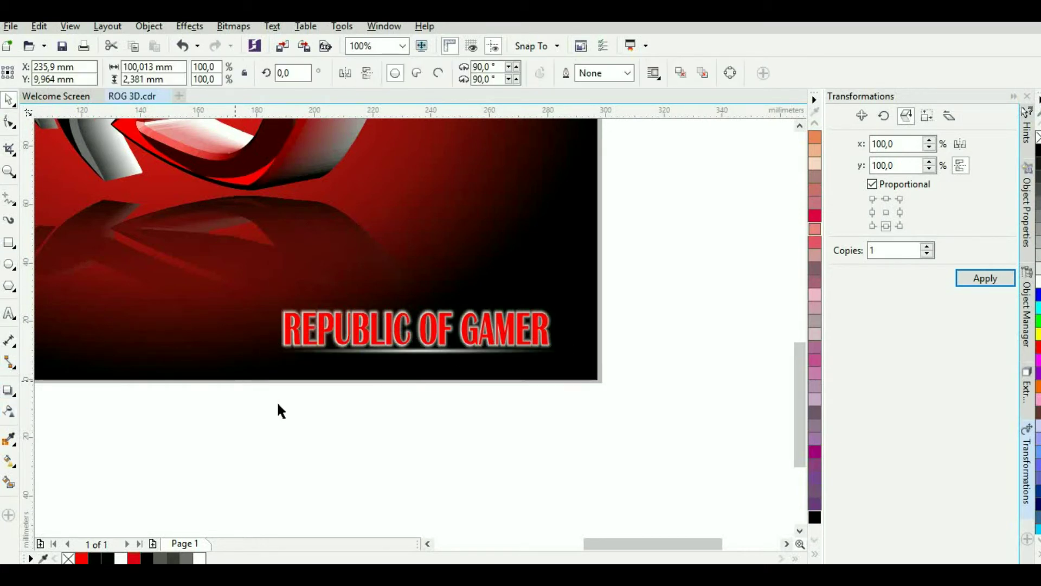
- Examine the finished logo composition with the whole page in view
key("z")
right_click(233, 352)
right_click(273, 300)
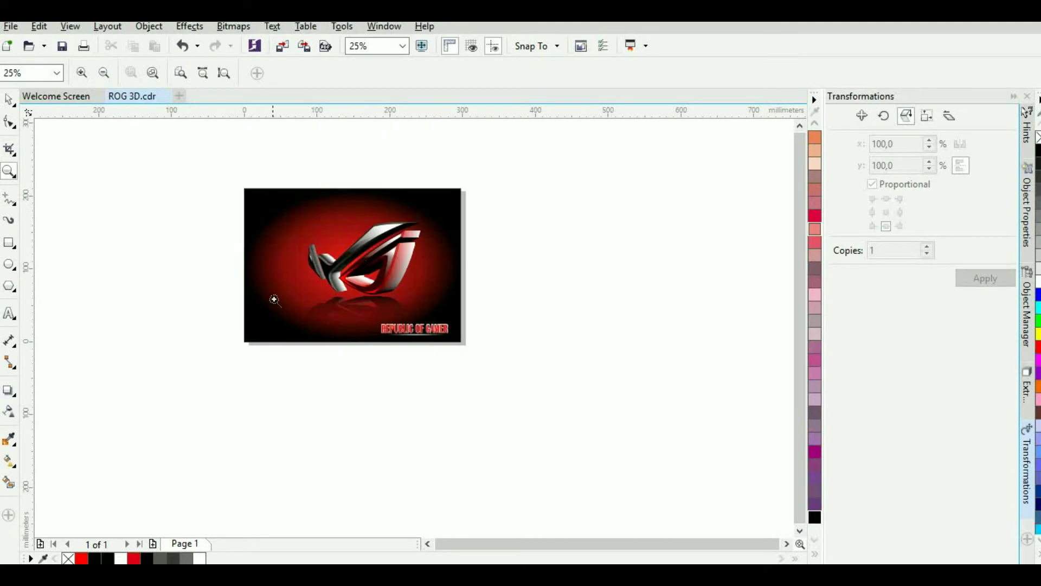
left_click(360, 252)
left_click_drag(799, 244, 799, 261)
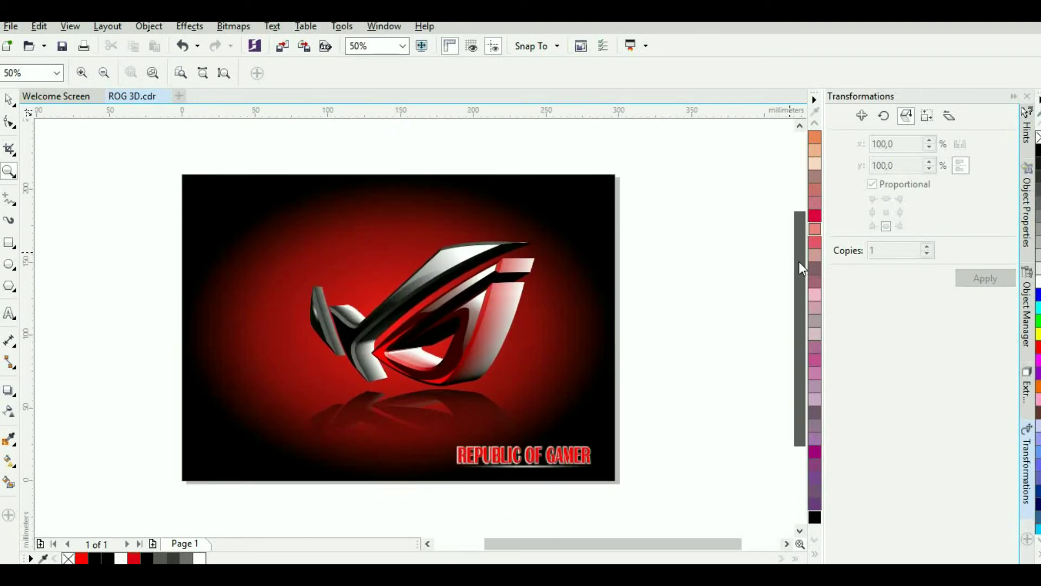
left_click(8, 100)
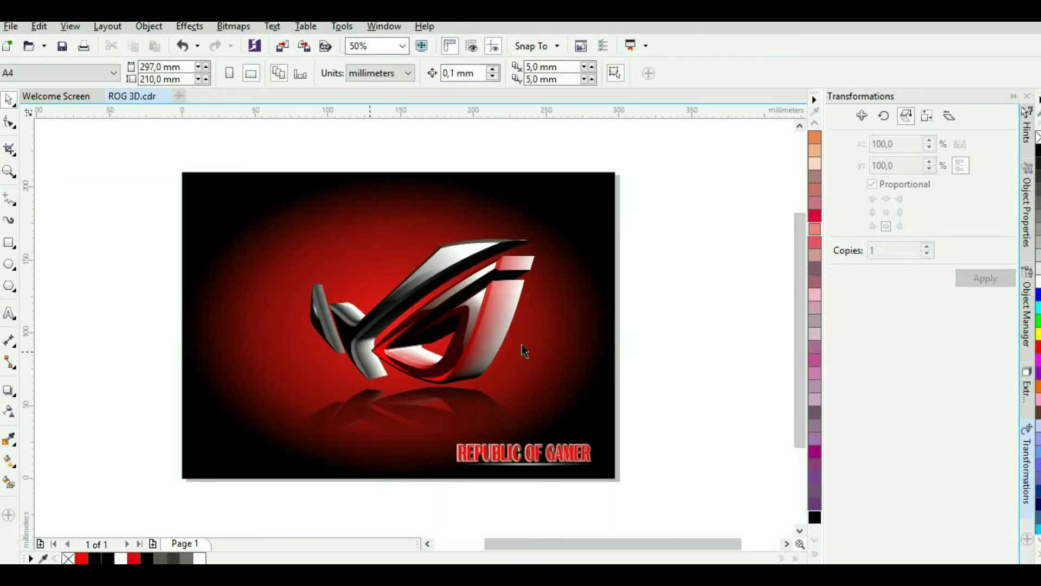